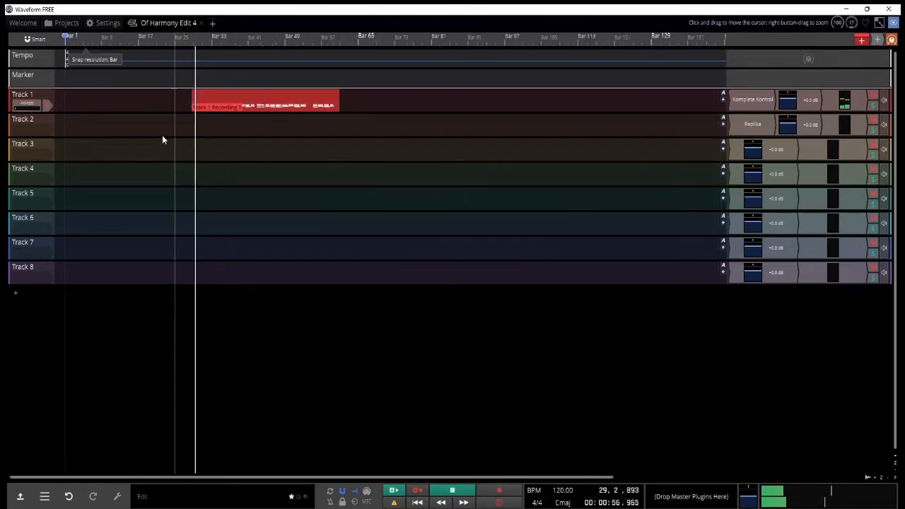
Step: Move the recorded clip on Track 1 to the start of the timeline at bar 1
scroll(162, 135, "down", 2)
key("space")
scroll(63, 129, "up", 7)
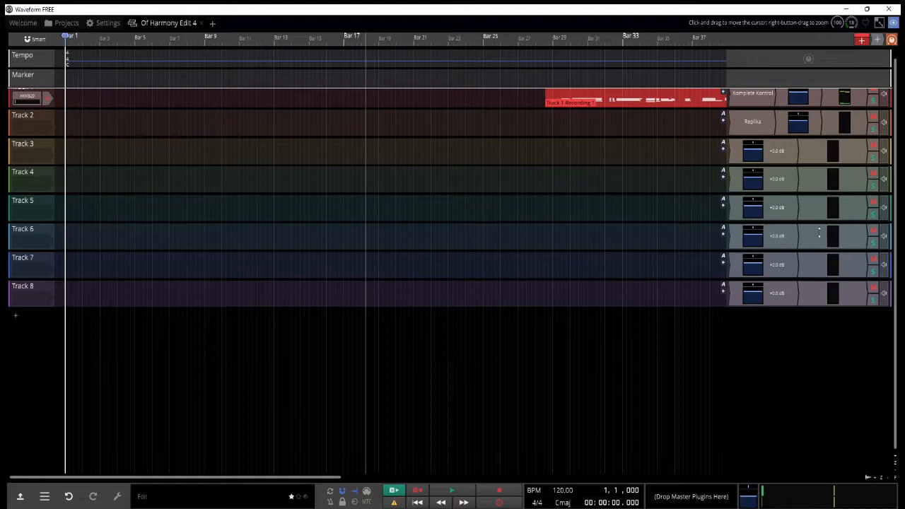
left_click(661, 98)
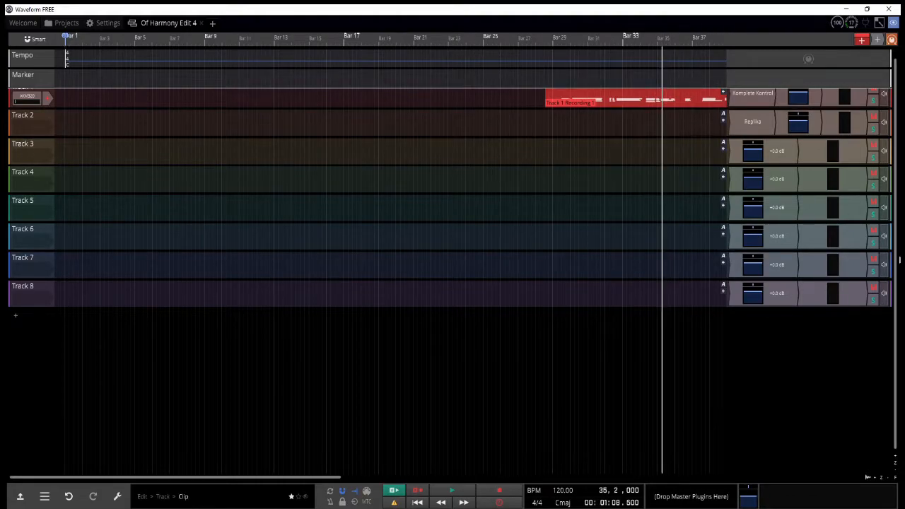
left_click_drag(662, 97, 30, 94)
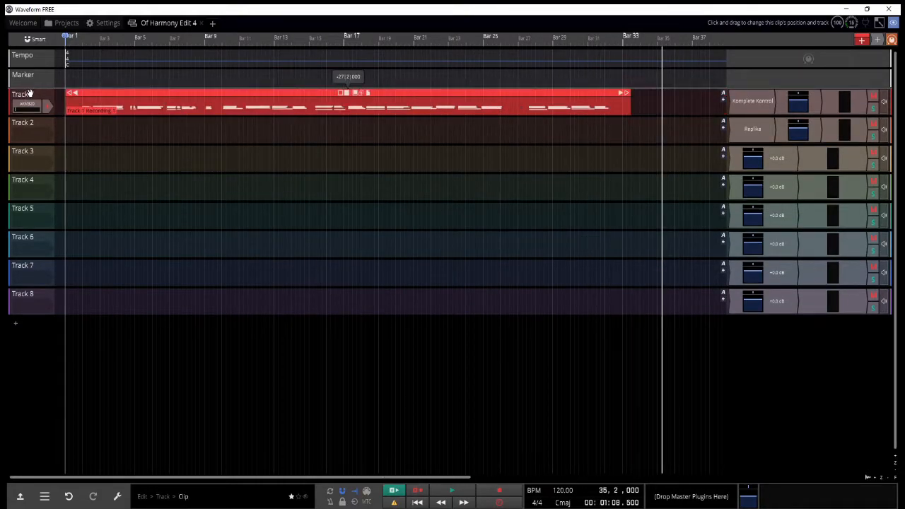
Step: Put a Komplete Kontrol plugin on Track 2 in place of Replika
right_click(748, 124)
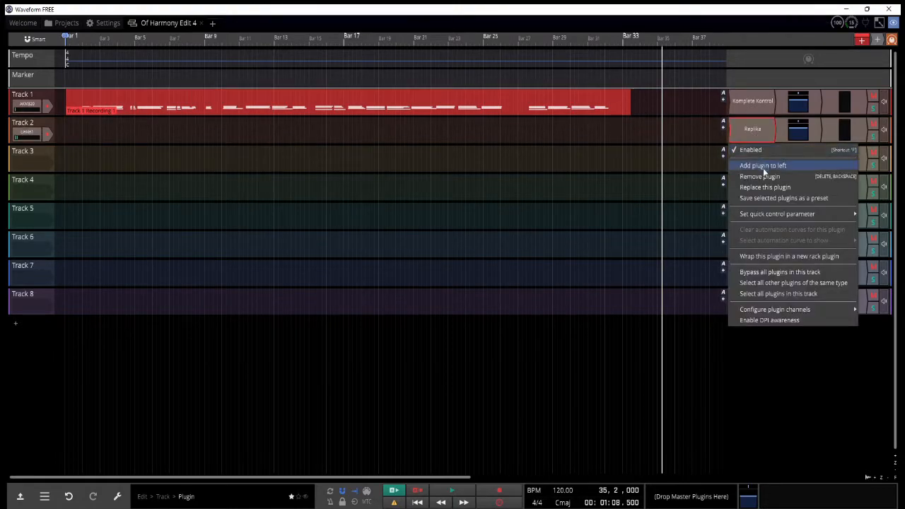
left_click(756, 163)
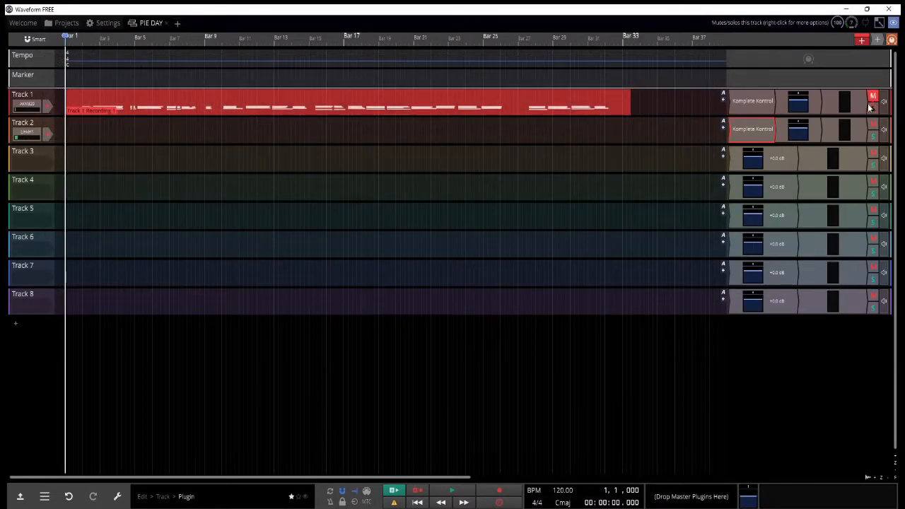
Step: Tap out the song tempo and set the BPM at bar 1 to 75
left_click(563, 491)
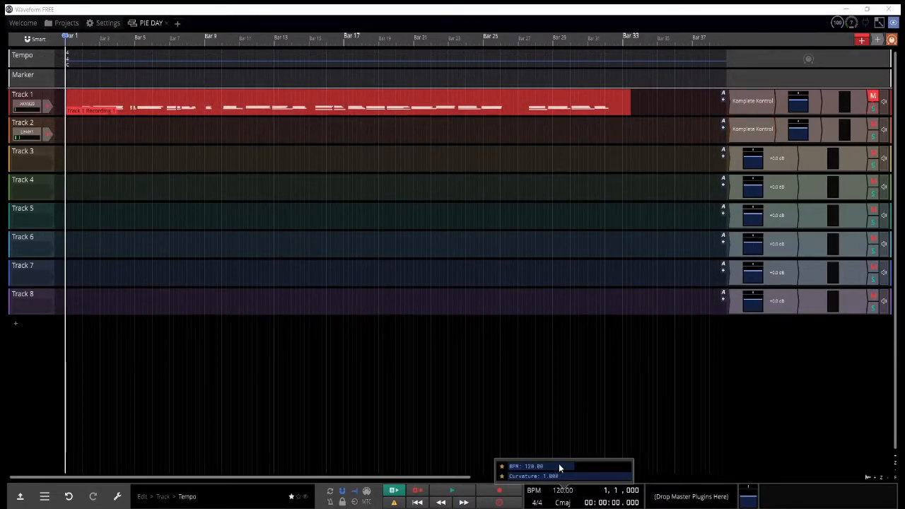
left_click(122, 496)
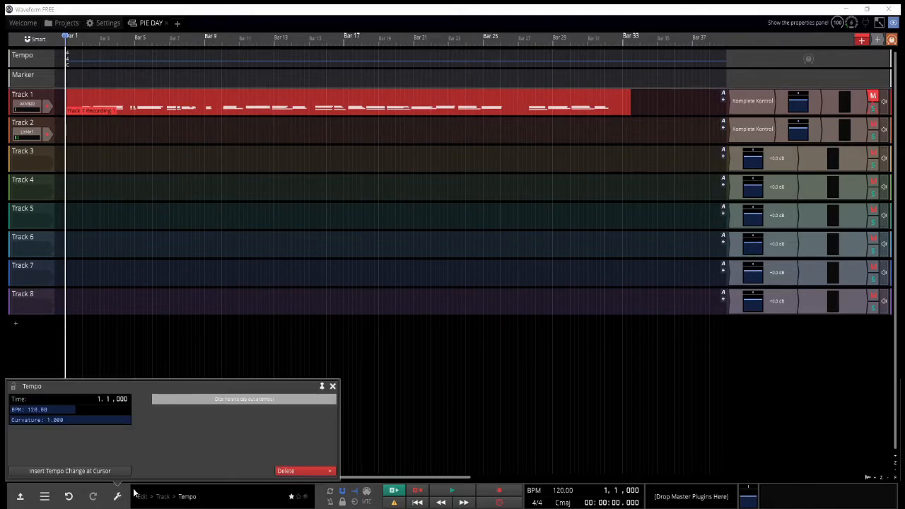
left_click(193, 400)
left_click(193, 400)
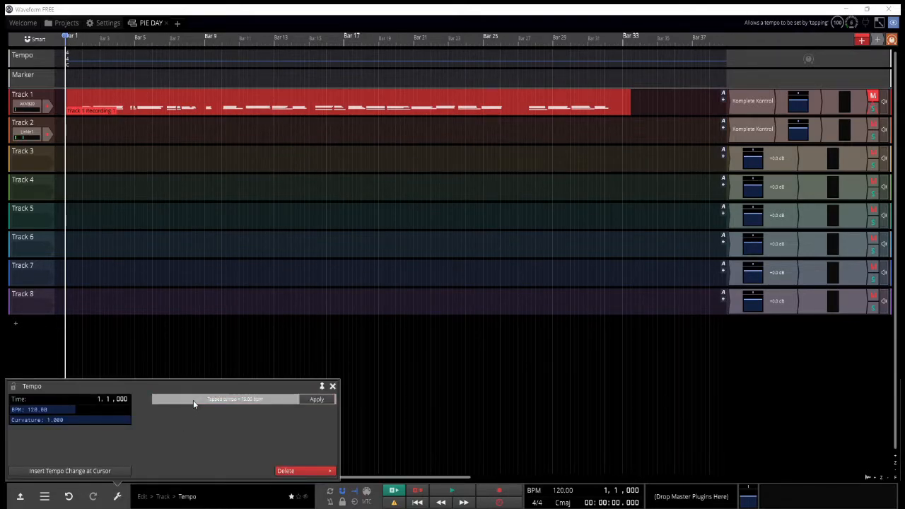
left_click(104, 409)
type("78")
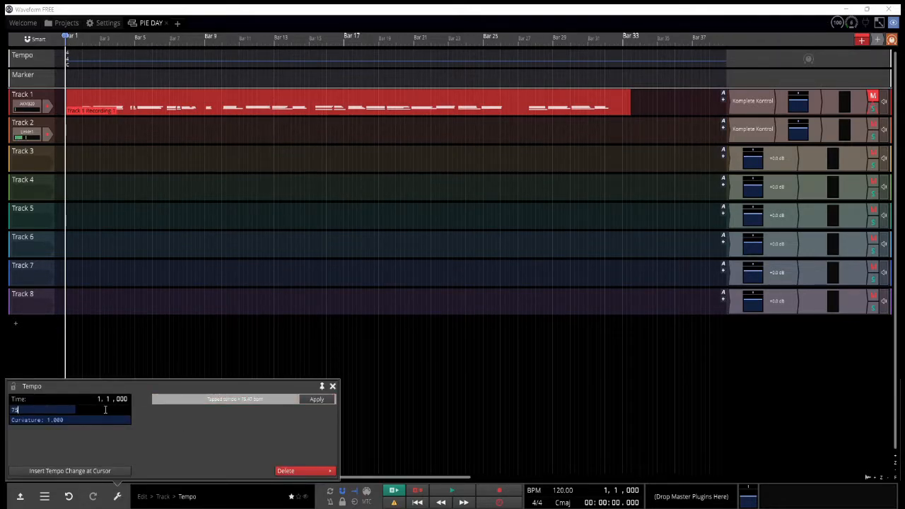
type("5")
key("Return")
left_click(333, 386)
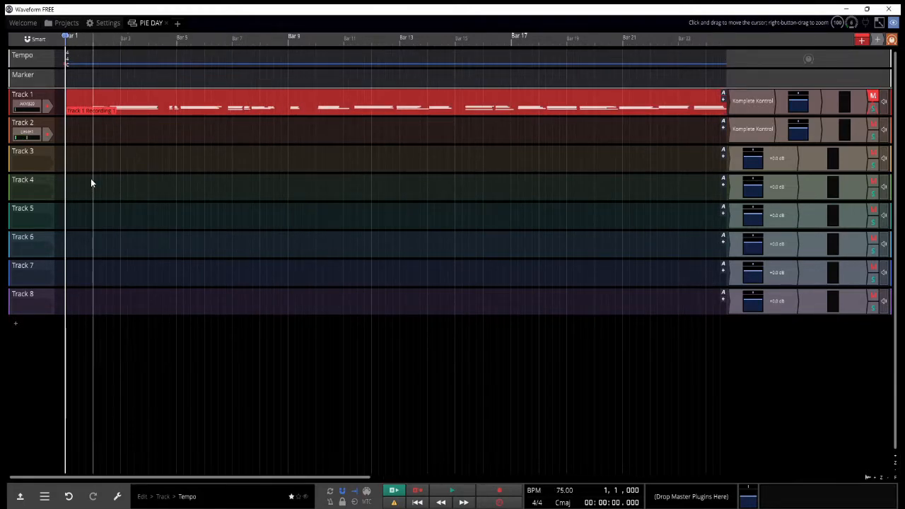
Step: Open the properties of the time signature marker at bar 1
left_click(68, 55)
left_click(117, 496)
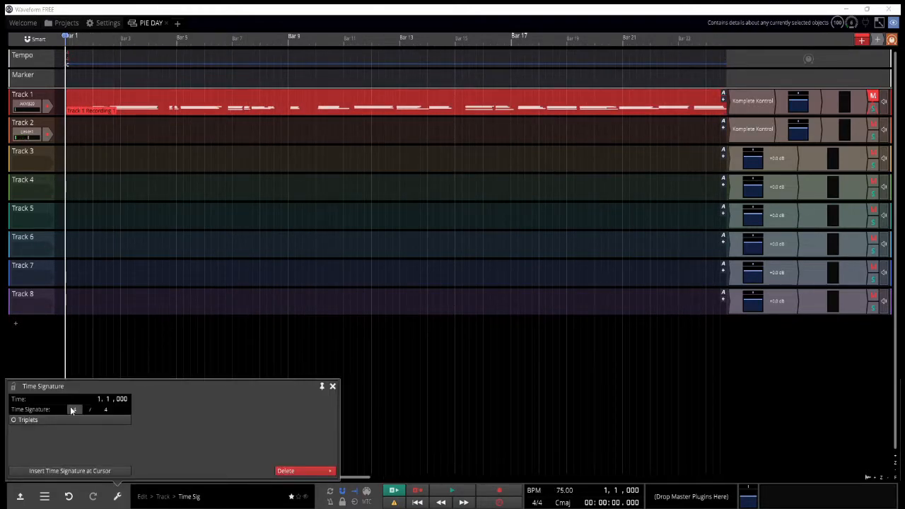
Step: Choose Drum Lab in Track 2's Komplete Kontrol instrument library and close the plugin's properties
scroll(67, 134, "up", 4)
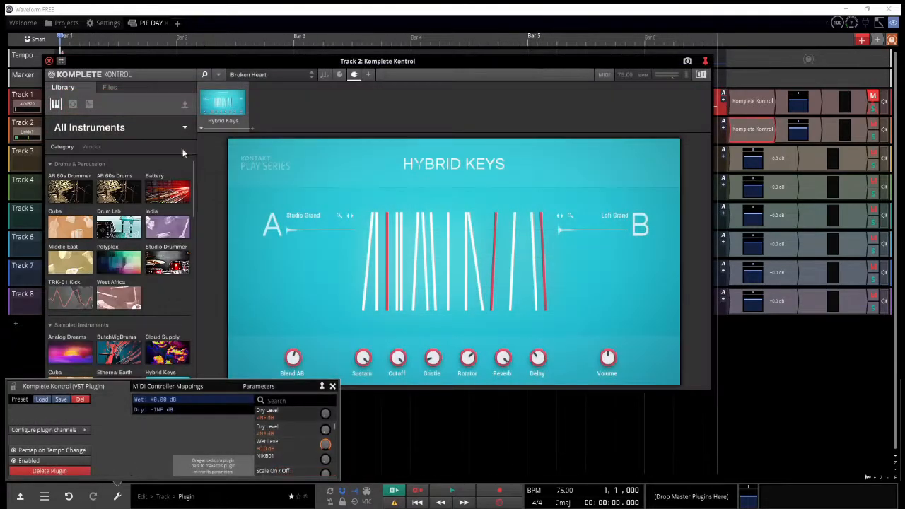
left_click(116, 227)
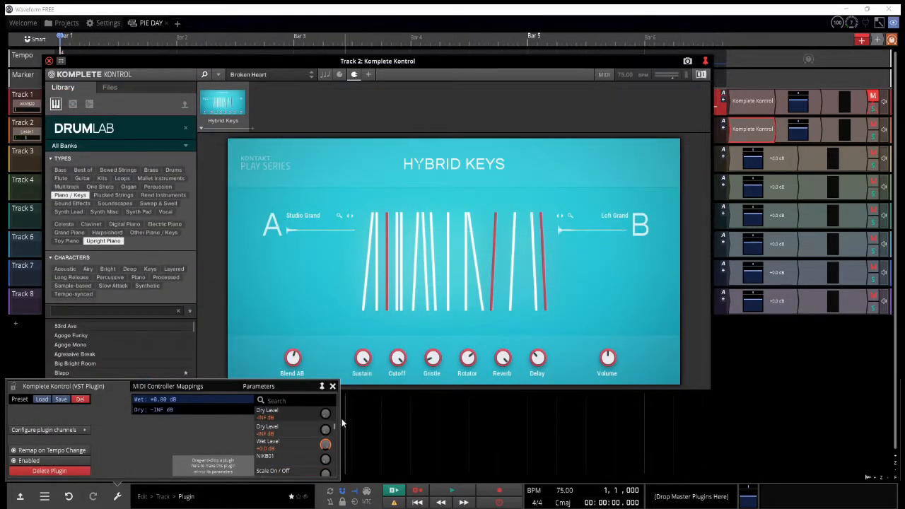
left_click(333, 386)
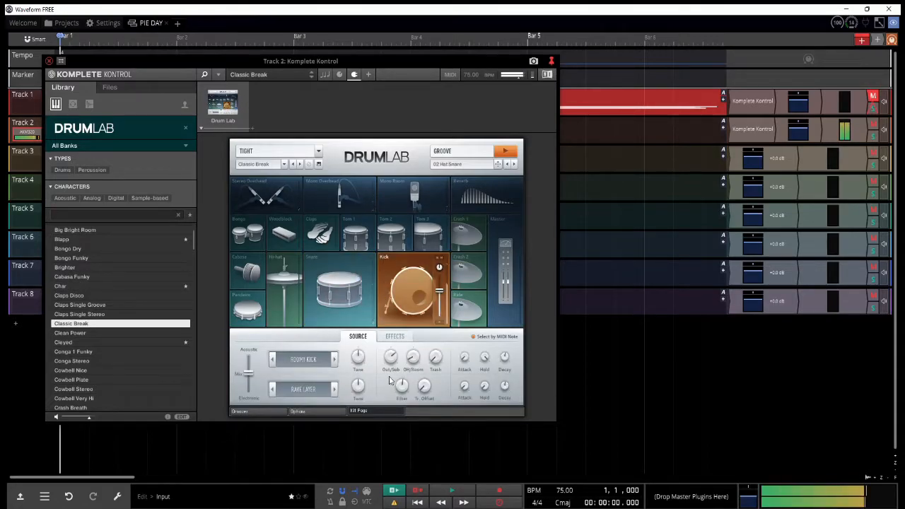
Step: Adjust the DrumLab kick's acoustic-electronic mix and try different electronic layers with Sane Kick
left_click(255, 379)
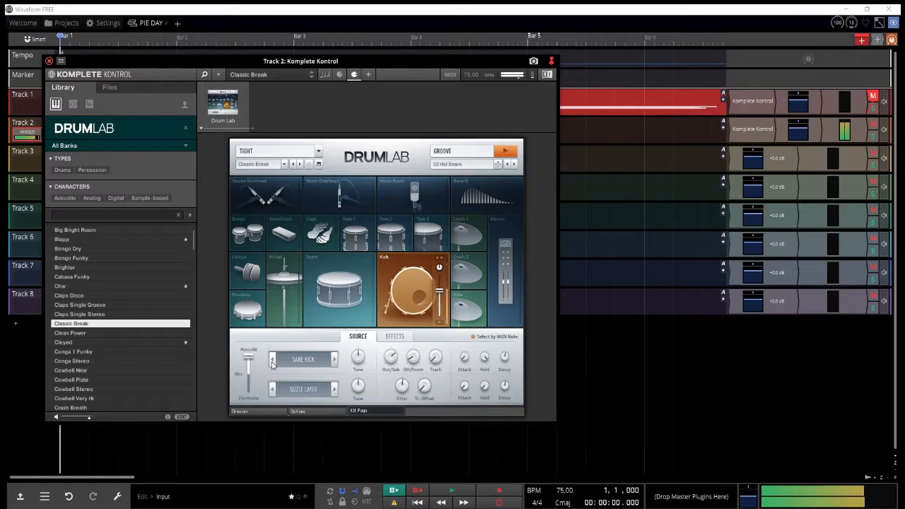
left_click(394, 337)
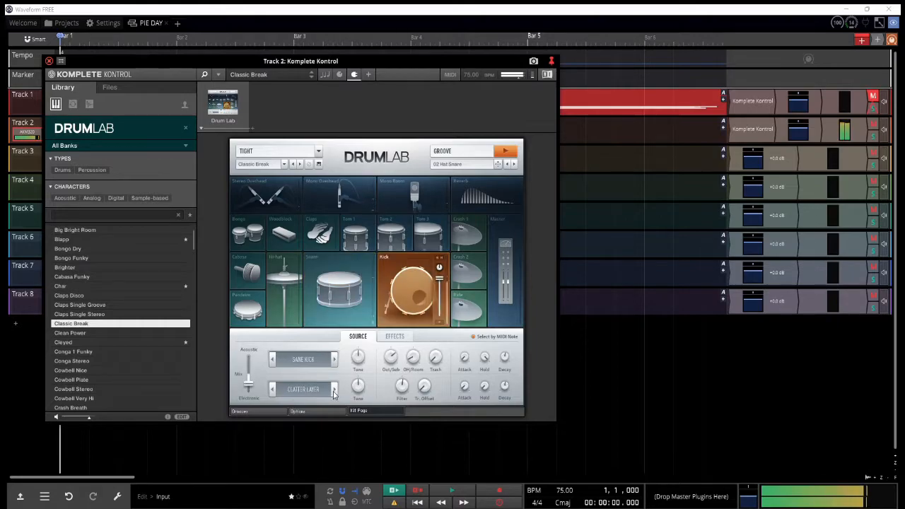
left_click(335, 391)
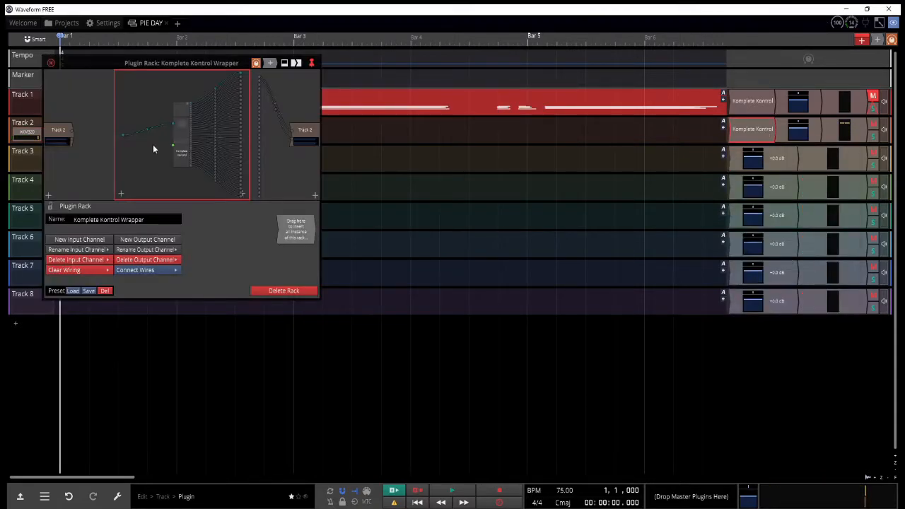
Step: Rename Track 2 as Drums and Track 1 as Base Idea, then close the plugin rack window
left_click(28, 125)
type("Drum")
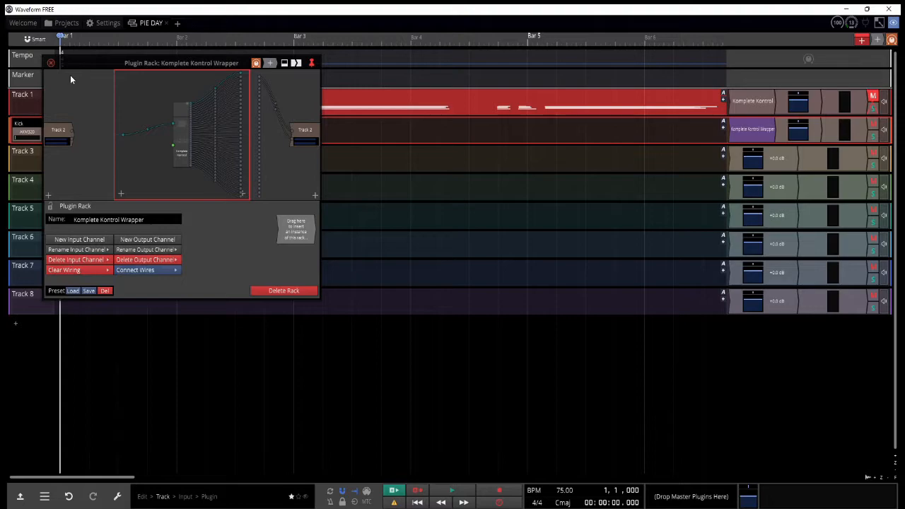
type("s")
left_click(28, 94)
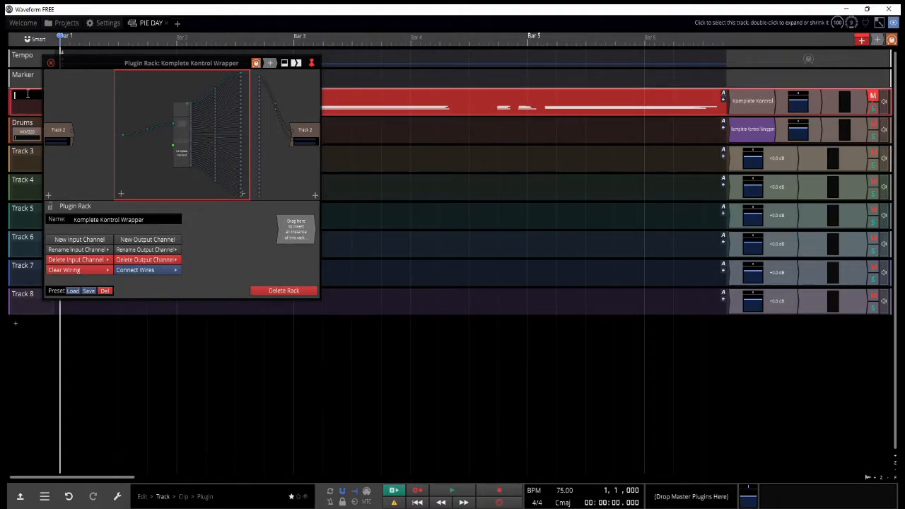
left_click(52, 64)
Step: Rename Track 3 as Snare and add an instance of the Komplete Kontrol Wrapper rack to it
left_click(32, 150)
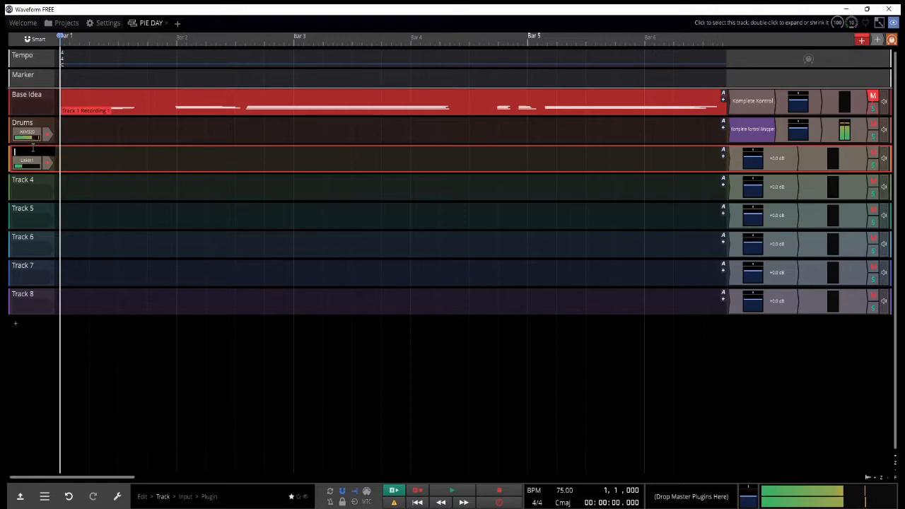
double_click(732, 126)
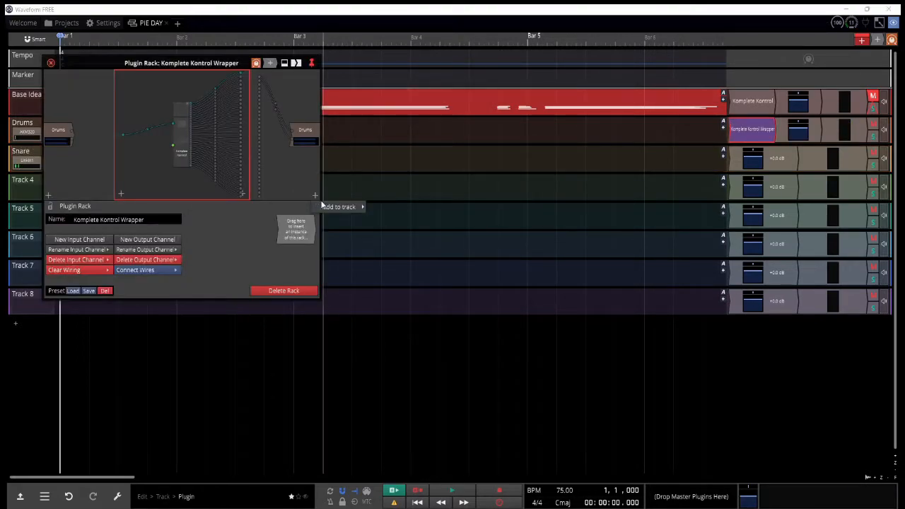
left_click_drag(292, 151, 292, 149)
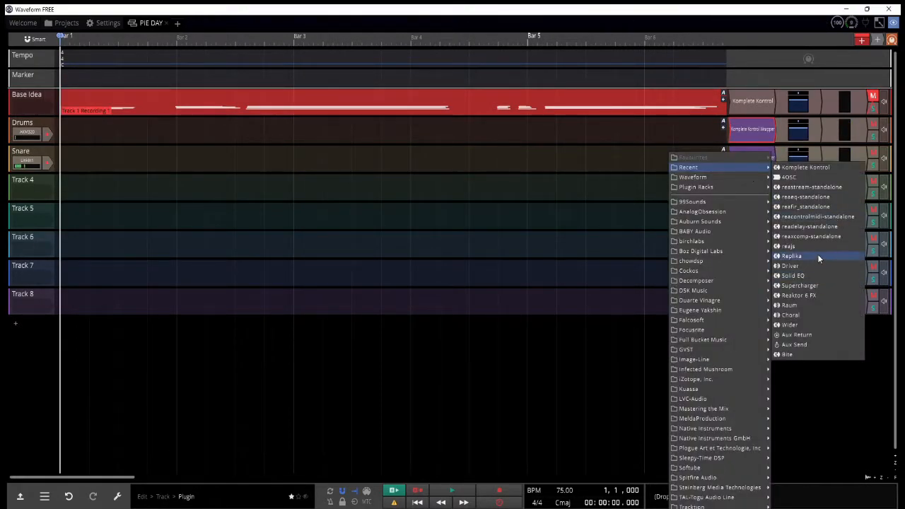
left_click(805, 305)
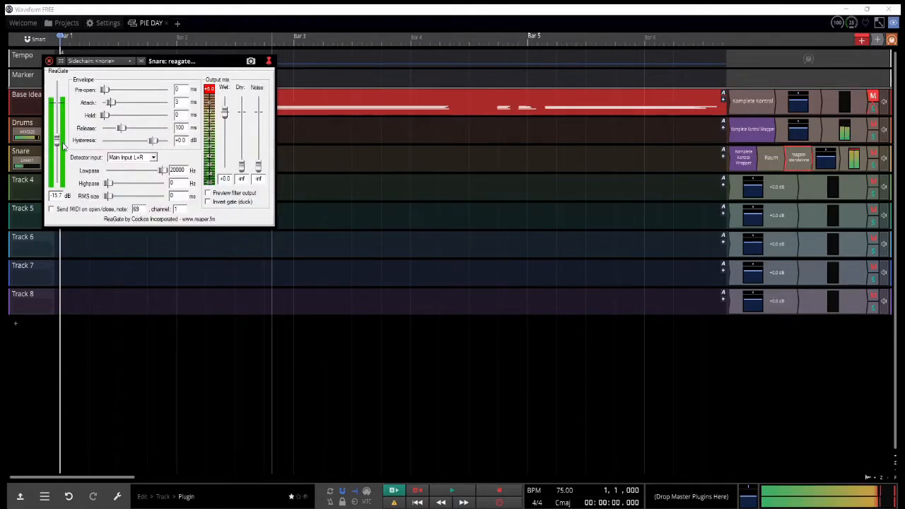
Step: Set the ReaGate release on the Snare track to 414 ms and close its window
left_click_drag(131, 133, 133, 132)
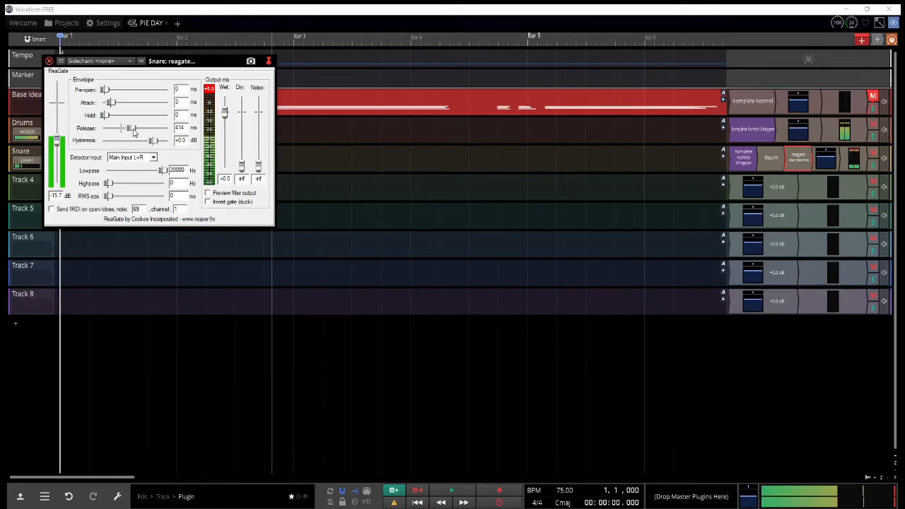
double_click(738, 154)
left_click(48, 61)
left_click(48, 61)
Step: Open Komplete Kontrol from the rack and adjust the DrumLab kick's effects, using Press Kick as its acoustic source
double_click(178, 135)
left_click(337, 292)
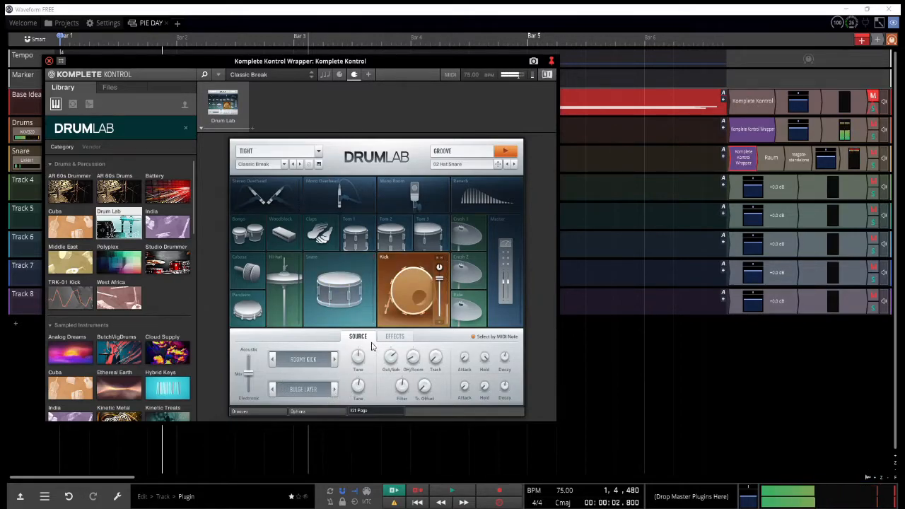
left_click(394, 338)
left_click_drag(364, 372, 365, 359)
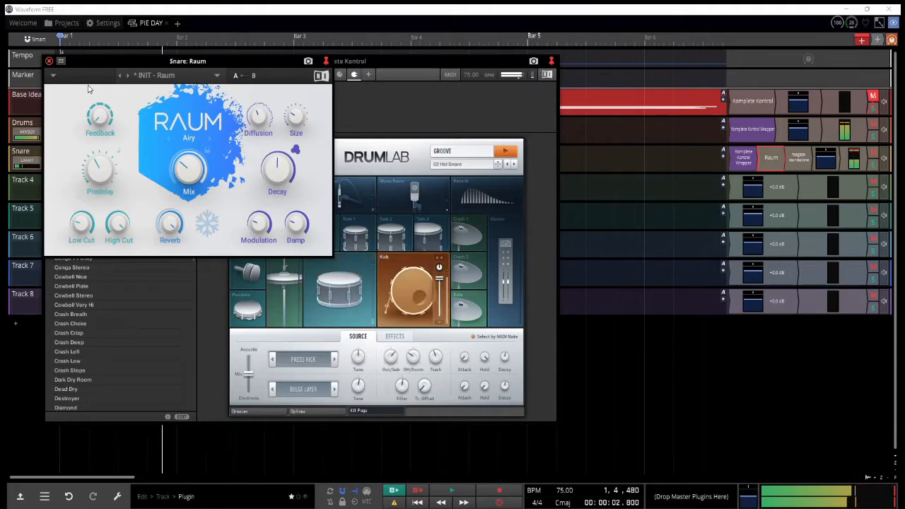
Step: Close the Raum, Komplete Kontrol and plugin rack windows
left_click(49, 62)
left_click(51, 65)
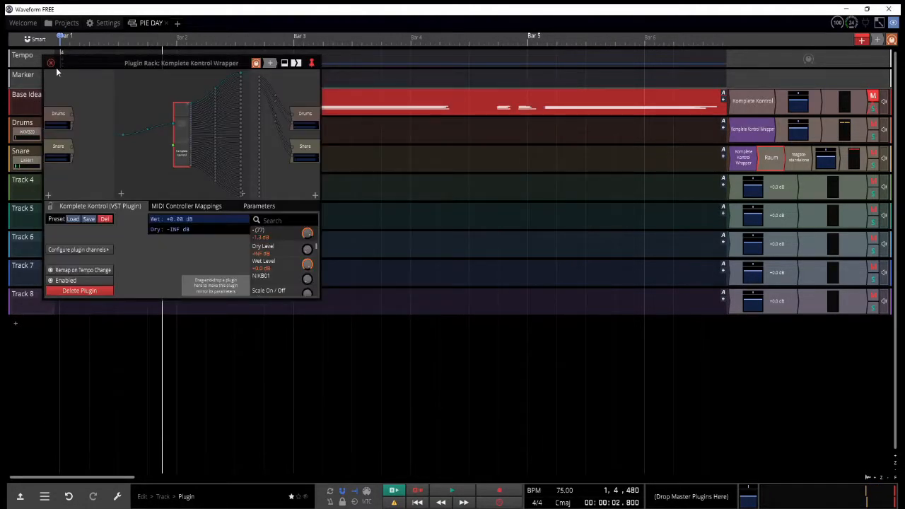
left_click(51, 64)
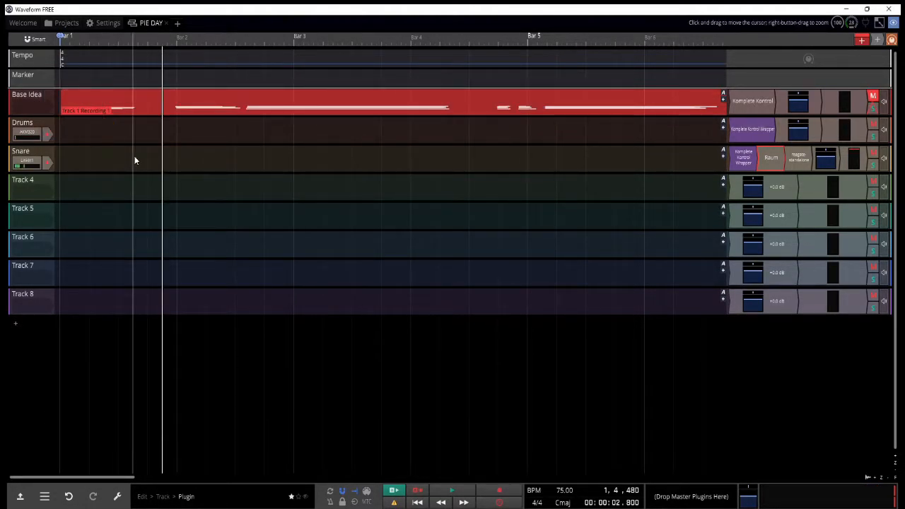
Step: Play the arrangement briefly from near bar 1 and stop playback
scroll(106, 166, "down", 3)
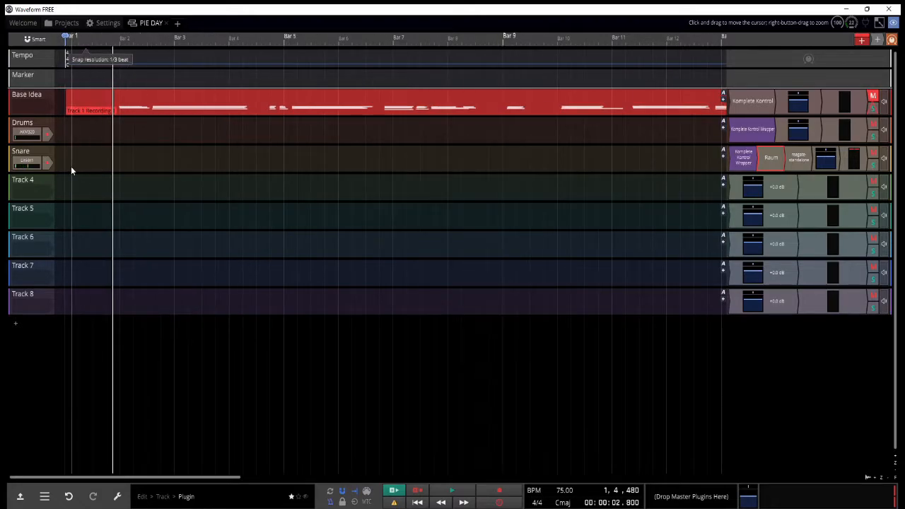
left_click(69, 166)
key("space")
left_click(61, 167)
scroll(62, 167, "up", 3)
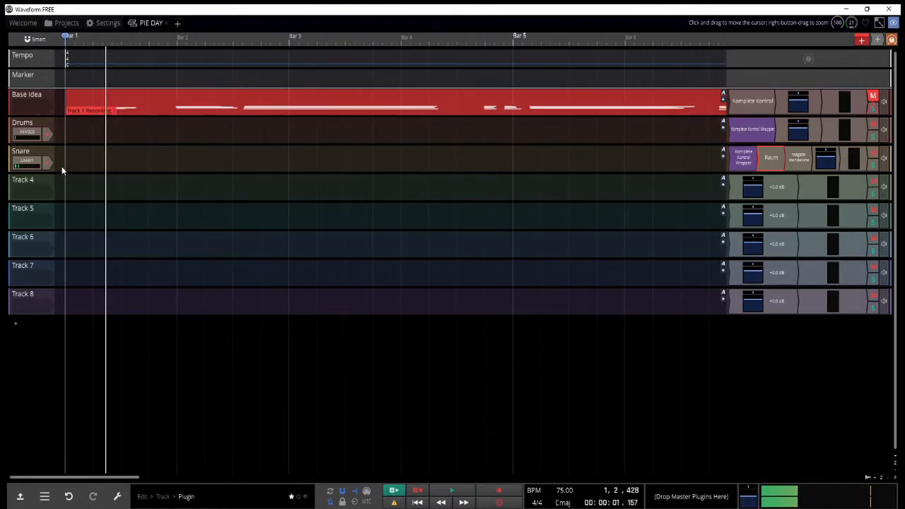
key("space")
Step: Arm the Drums track and record a drum part from bar 1 to just past bar 6 with the click track on
left_click(47, 134)
key("r")
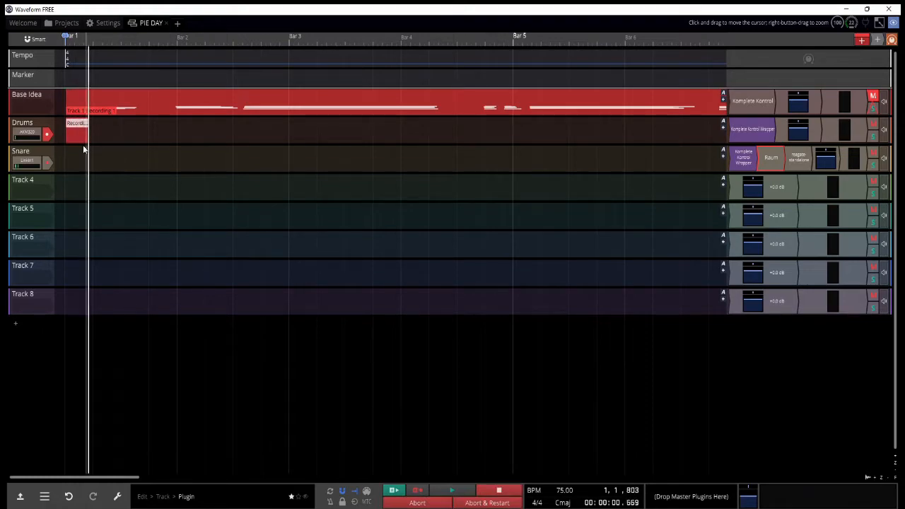
key("c")
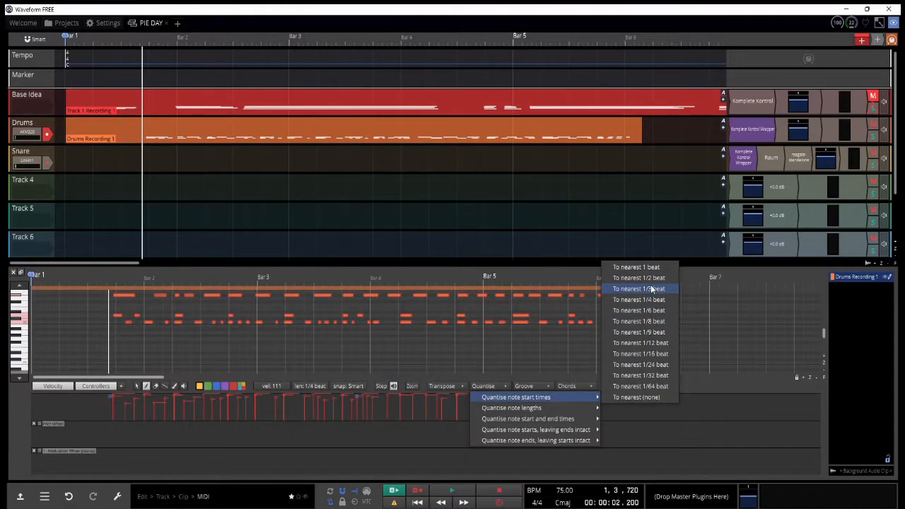
left_click(651, 289)
key("space")
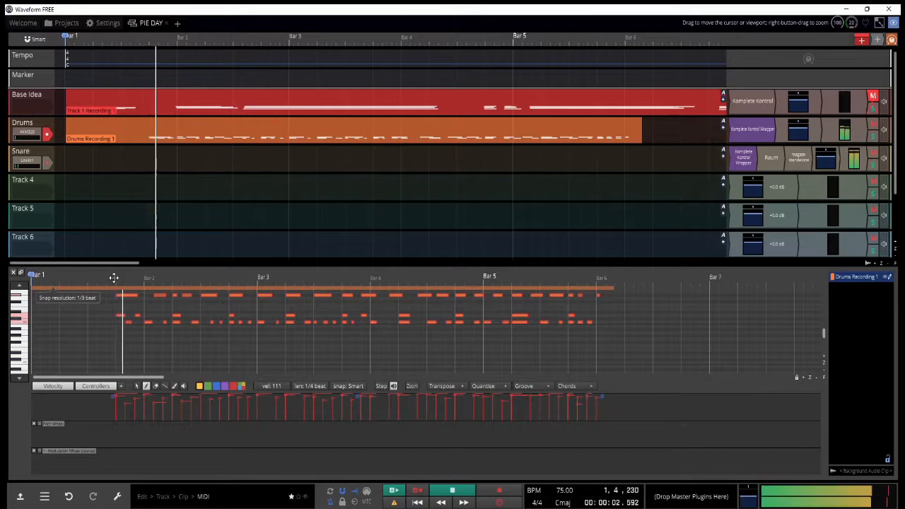
Step: Quantise the notes of the recorded Drums clip
left_click(486, 386)
mouse_move(498, 398)
left_click(644, 323)
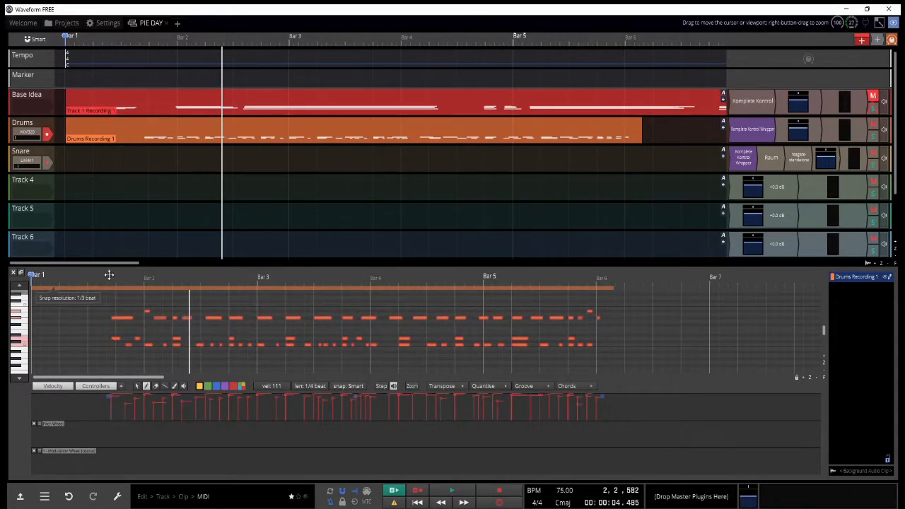
left_click_drag(108, 276, 110, 323)
scroll(134, 338, "up", 1)
left_click(134, 338)
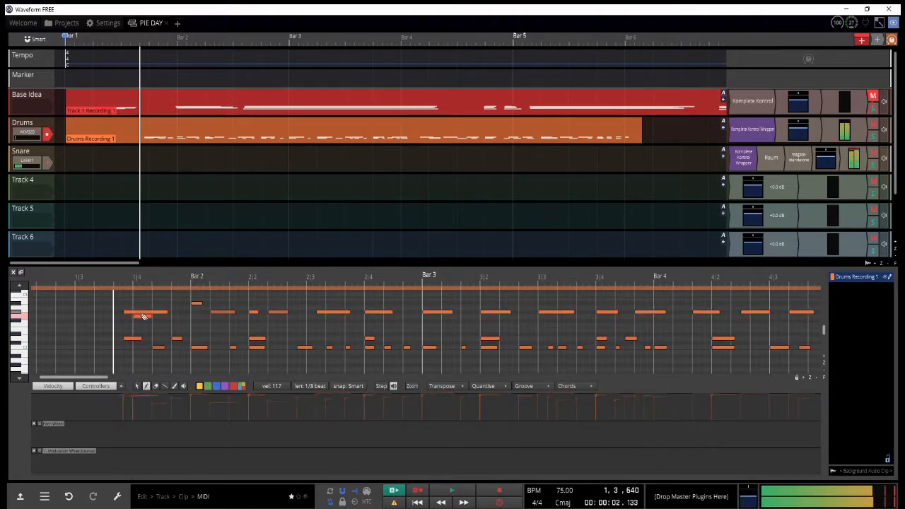
key("ctrl+z")
Step: Set the length of all notes in the Drums clip to 1/6 beat and play the part back
left_click(139, 312)
key("ctrl+a")
left_click(308, 386)
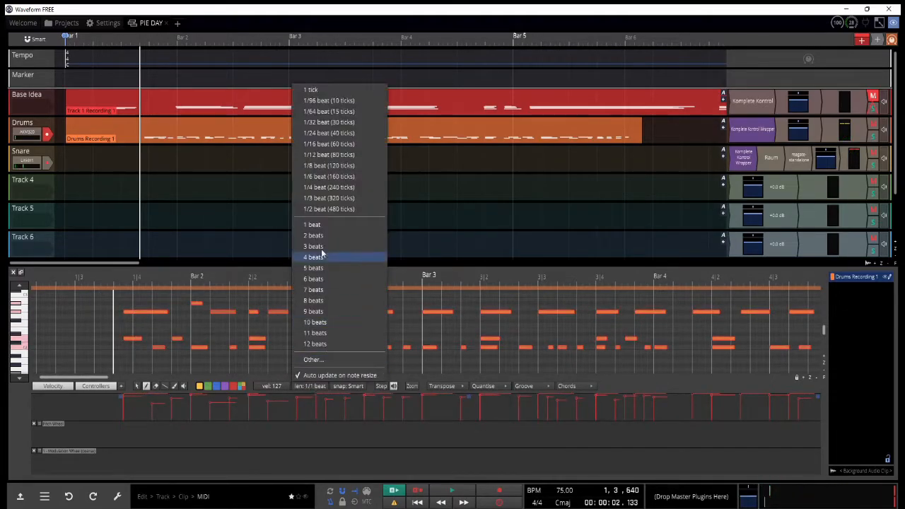
left_click(329, 165)
left_click(129, 312)
key("space")
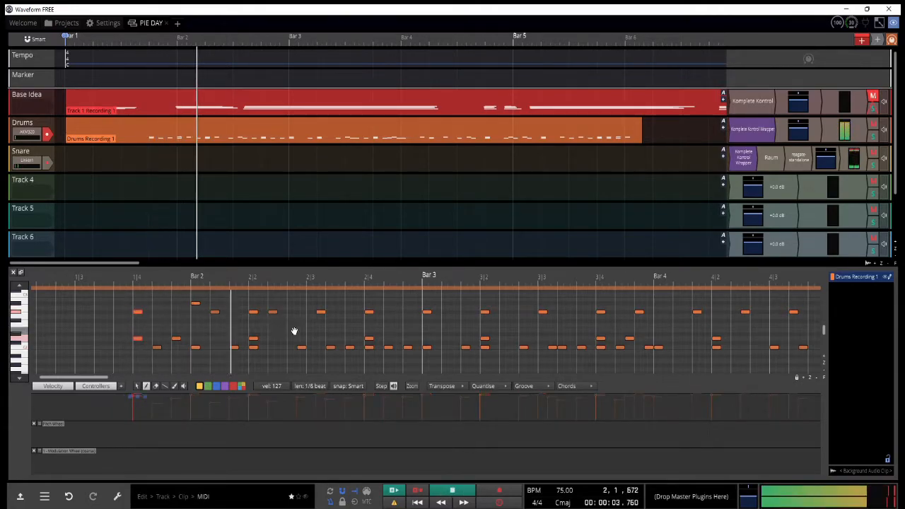
key("space")
key("space")
Step: Set the velocity of all notes in the Drums clip to 127 and close the MIDI editor
left_click_drag(177, 278, 241, 262)
left_click(119, 343)
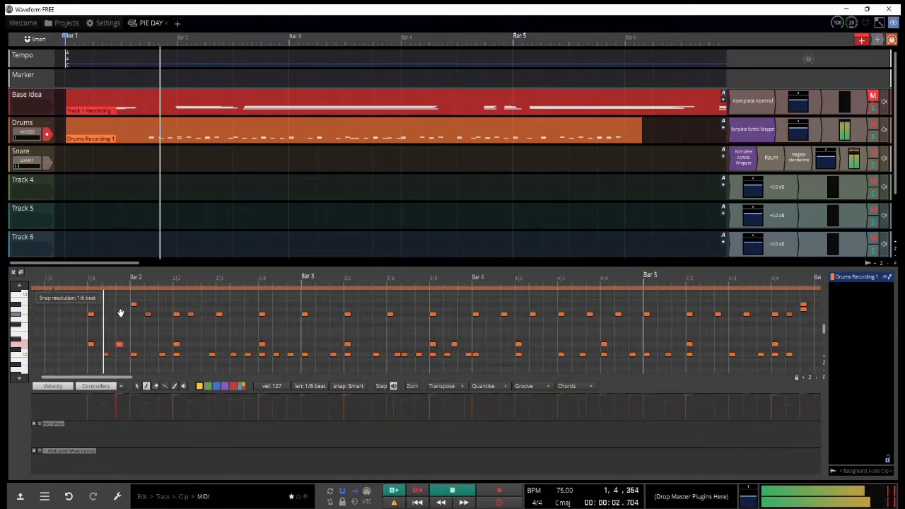
key("ctrl+a")
left_click(280, 385)
left_click(270, 462)
left_click(274, 385)
left_click(279, 477)
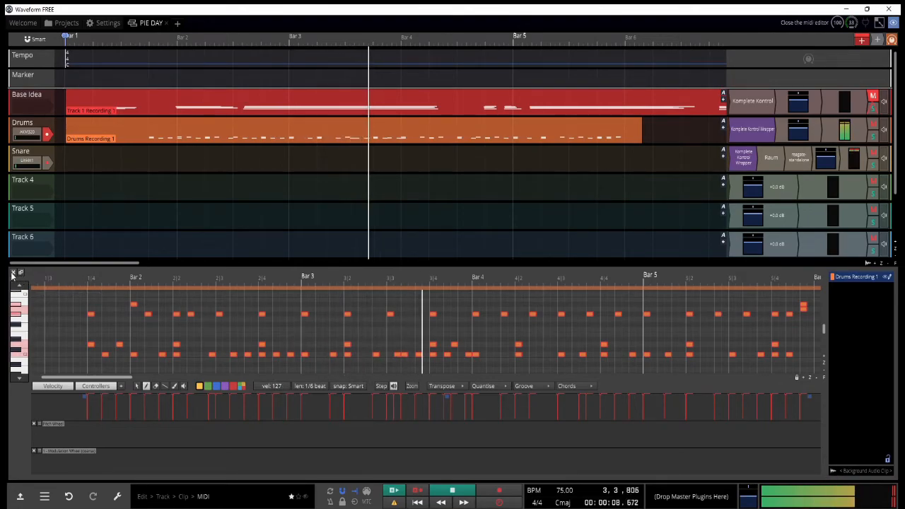
scroll(279, 322, "down", 2)
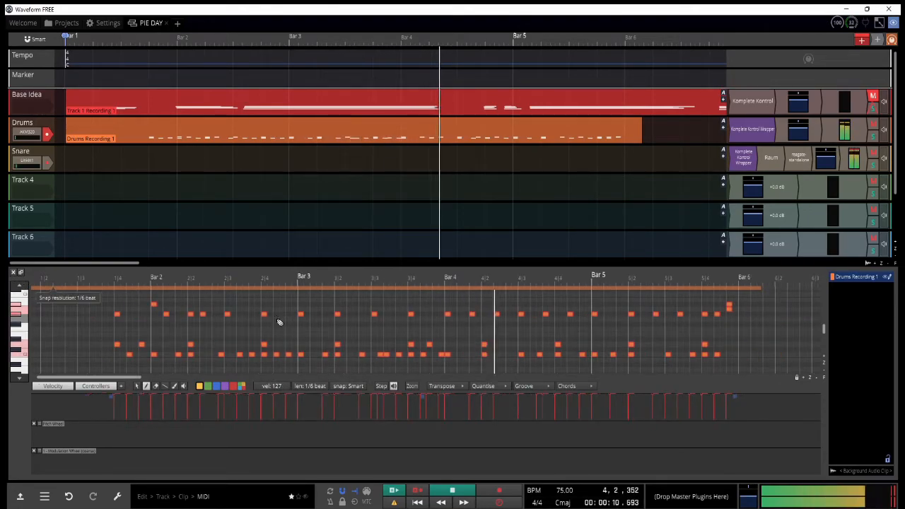
scroll(267, 323, "down", 1)
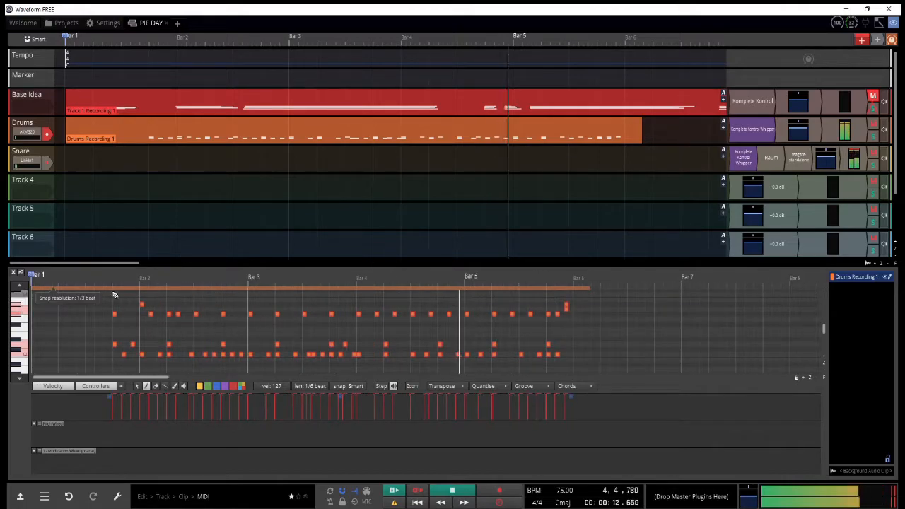
left_click(14, 279)
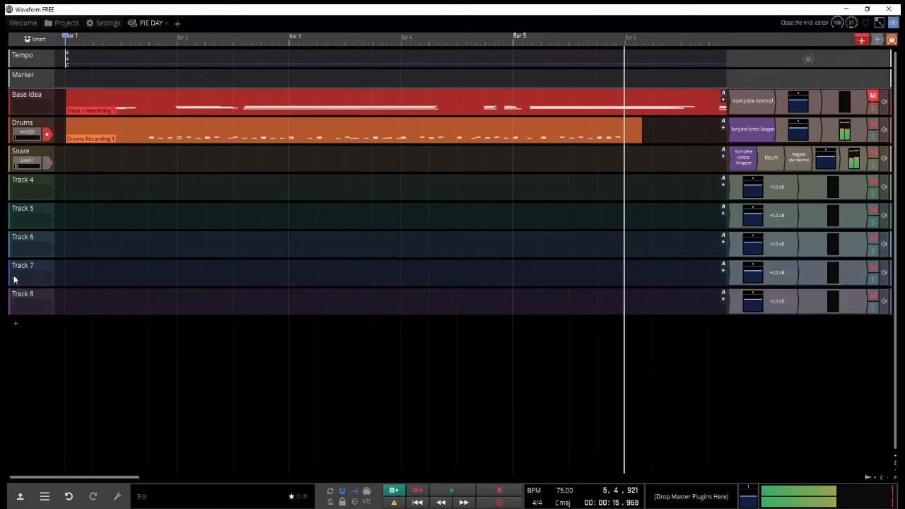
Step: Take the keyboard input off the Drums track and load Komplete Kontrol with the Super 8 bass preset Circuits on Track 4
left_click(142, 202)
left_click(33, 132)
left_click(35, 146)
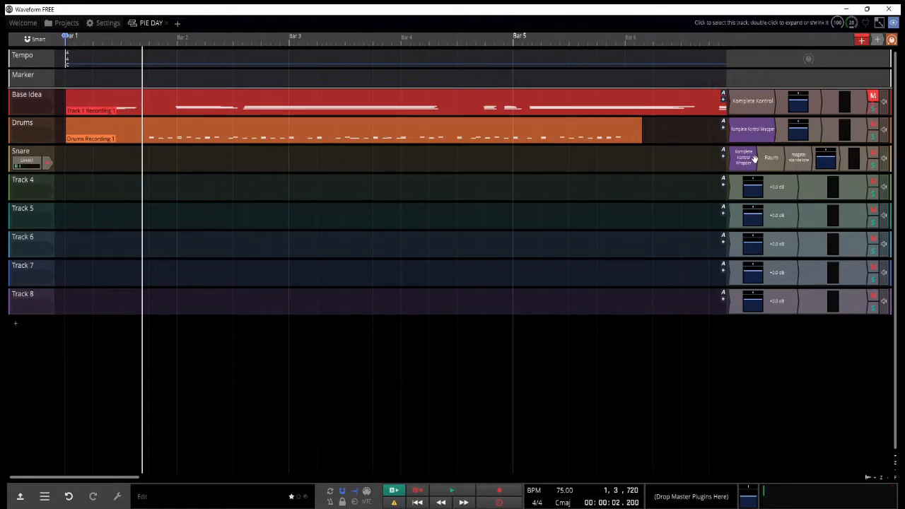
left_click_drag(752, 115, 739, 190)
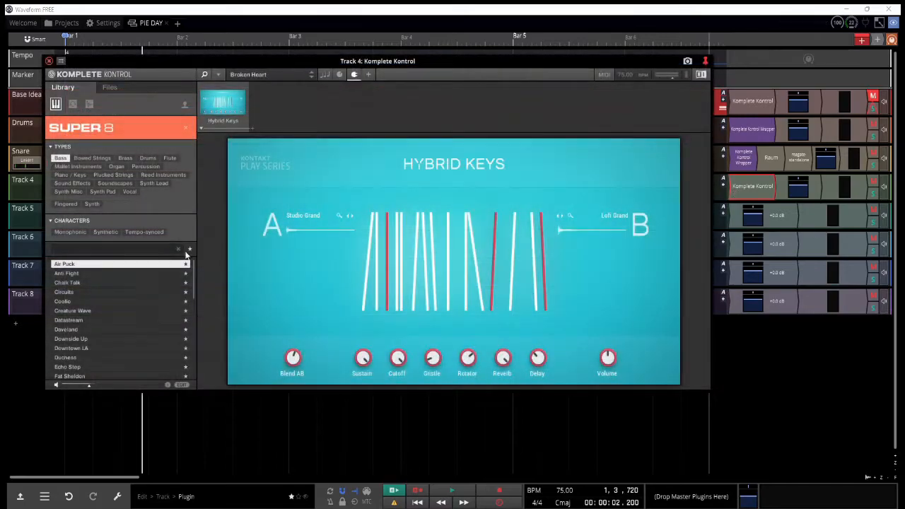
left_click(146, 296)
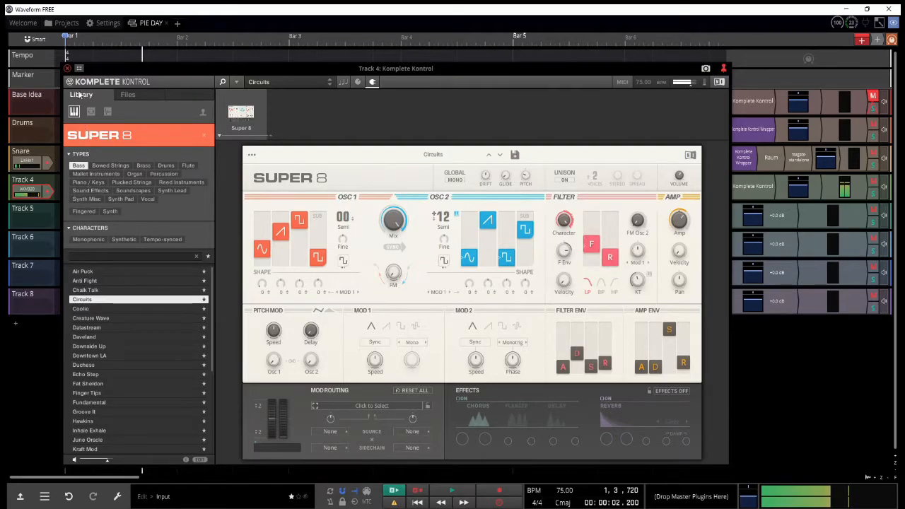
left_click(67, 69)
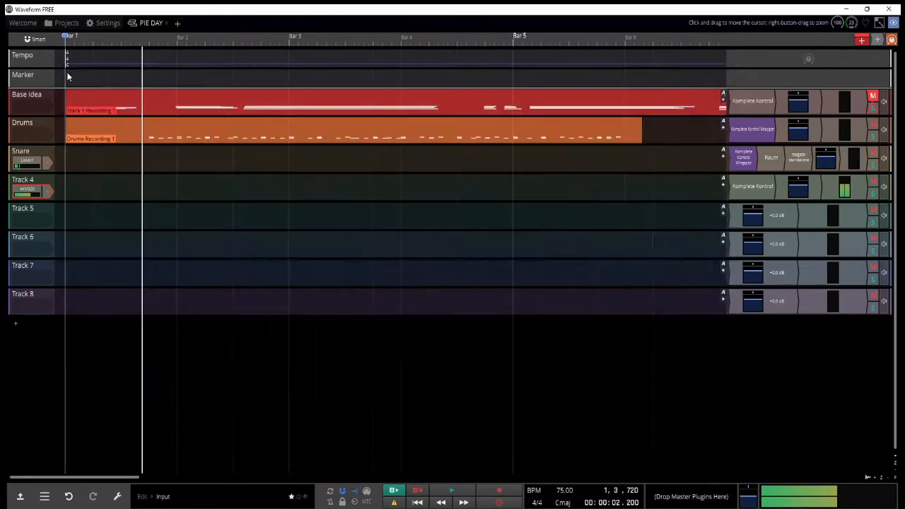
Step: Play the arrangement from the middle of bar 1 to about bar 3 and stop playback
left_click(123, 165)
key("space")
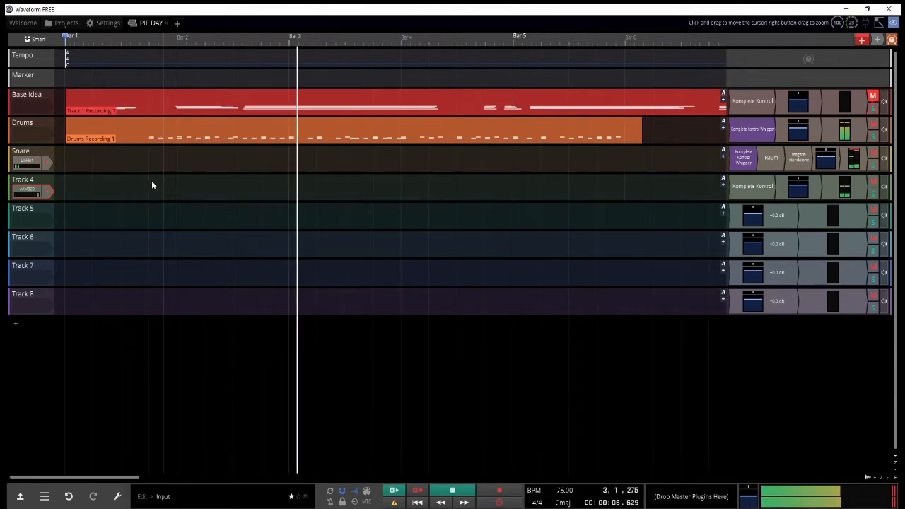
key("space")
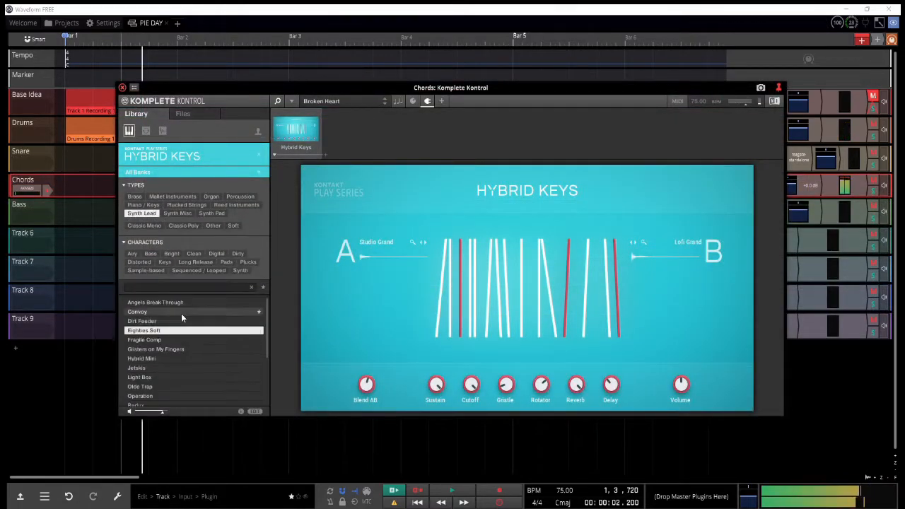
Step: Filter the Chords track's Hybrid Keys presets by the Organ type and try organ sounds such as Eccentric Organ
left_click(182, 321)
left_click(187, 340)
left_click(211, 197)
left_click(173, 356)
left_click(194, 394)
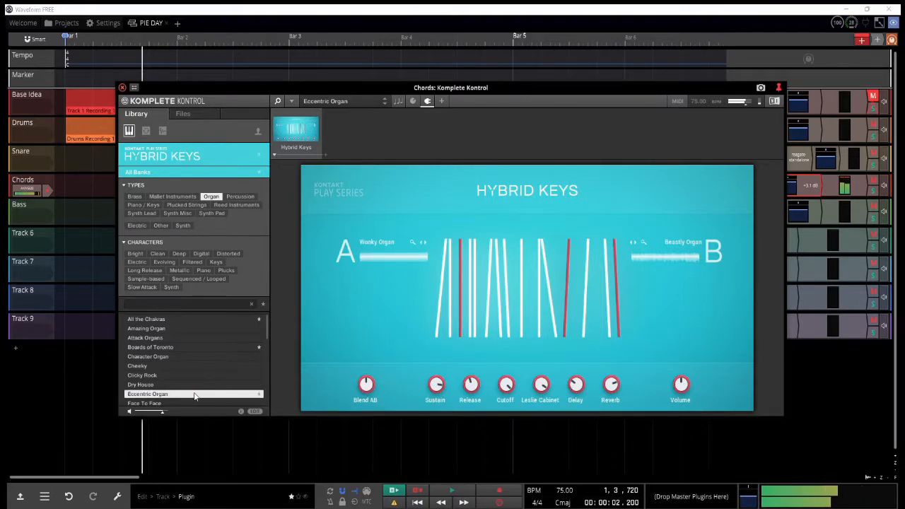
scroll(195, 374, "down", 1)
left_click(192, 374)
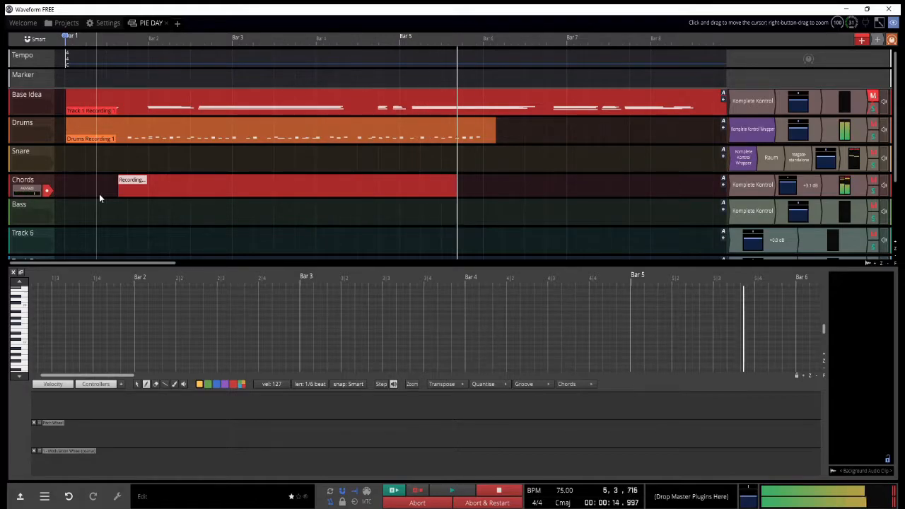
Step: Finish the Chords recording and correct its notes, extending one back to the start of bar 5
key("space")
mouse_move(646, 346)
left_mouse_down()
mouse_move(640, 351)
mouse_move(641, 337)
left_mouse_up()
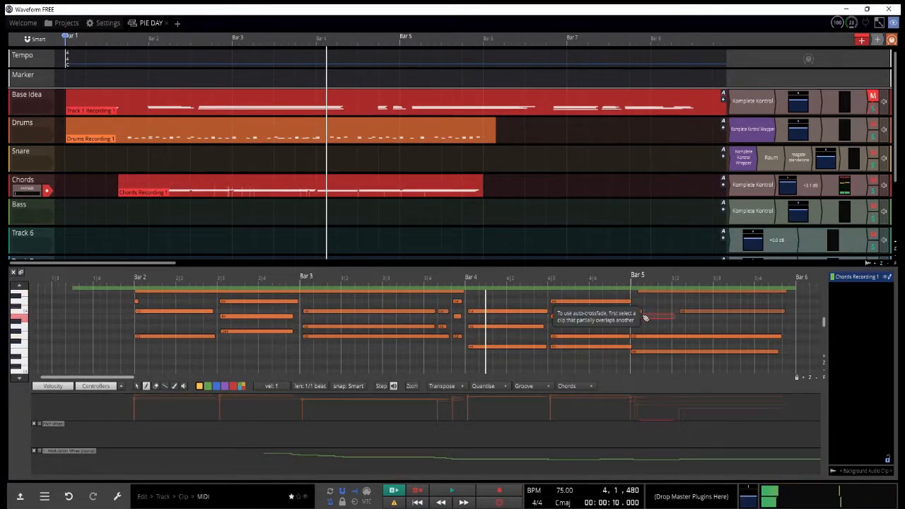
left_click_drag(680, 311, 631, 311)
key("space")
scroll(546, 339, "down", 1)
left_click_drag(546, 339, 546, 334)
Step: Quantise all notes of the recorded Chords clip
scroll(546, 333, "down", 1)
key("ctrl+a")
left_click(487, 386)
mouse_move(535, 396)
left_click(673, 301)
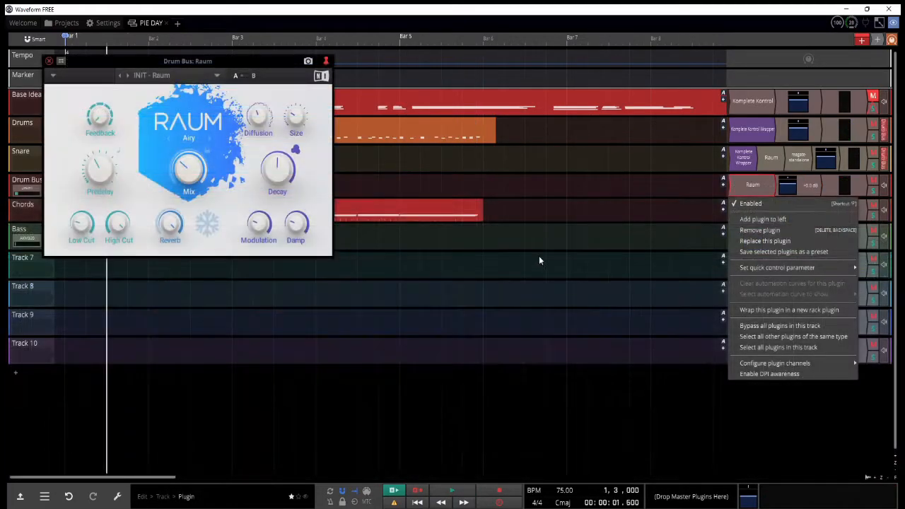
Step: Raise the Mix of the Raum reverb on the Drum Bus to maximum and play the arrangement
left_click(539, 258)
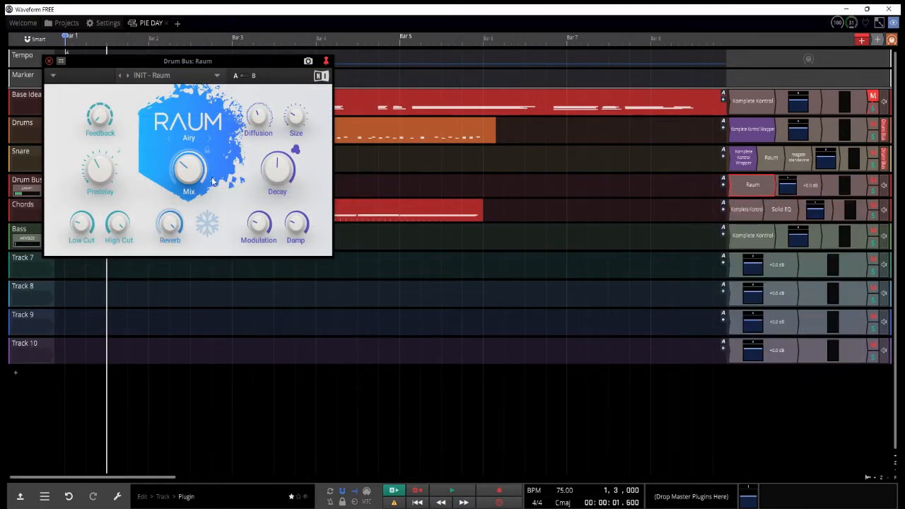
left_click_drag(122, 63, 191, 169)
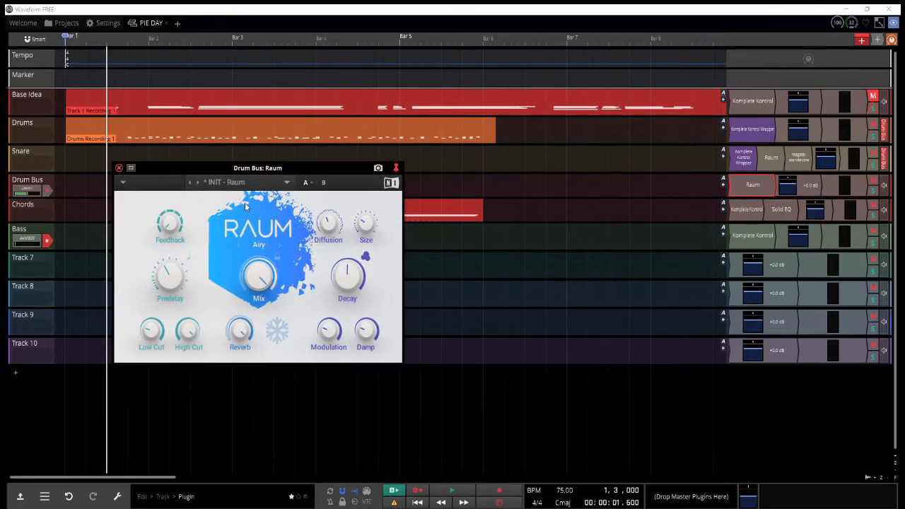
key("space")
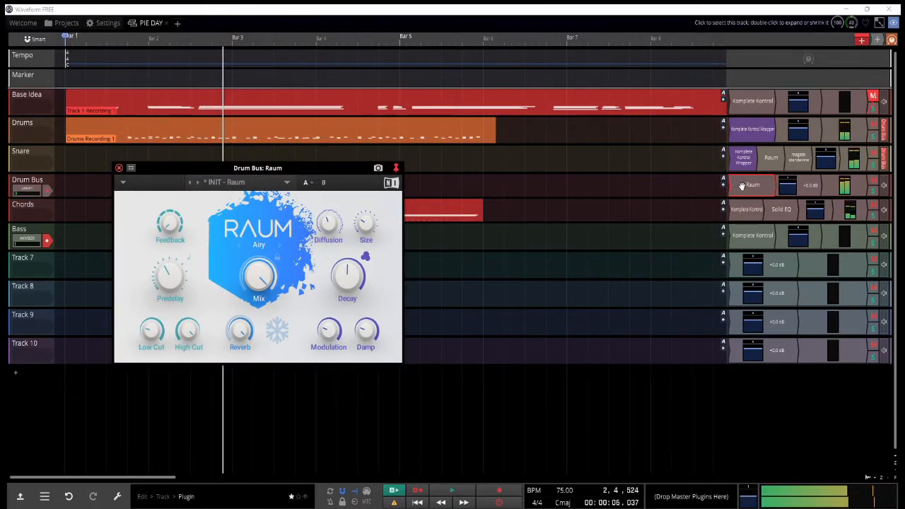
Step: Insert a new track below Chords and name it Quasi-Master
left_click(19, 204)
key("t")
double_click(22, 229)
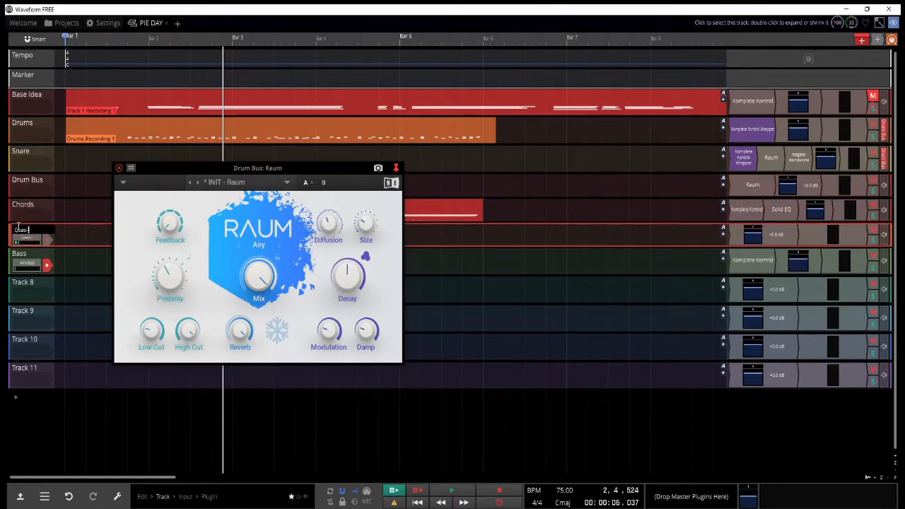
type("Quasi-Master")
Step: Move Raum from the Drum Bus to the Quasi-Master track and route the Drum Bus and Chords outputs to it
left_click_drag(752, 185, 752, 234)
left_click(884, 185)
left_click(876, 261)
Step: Shape the Quasi-Master pan automation so it starts fully right and moves towards the centre by about bar 5
key("space")
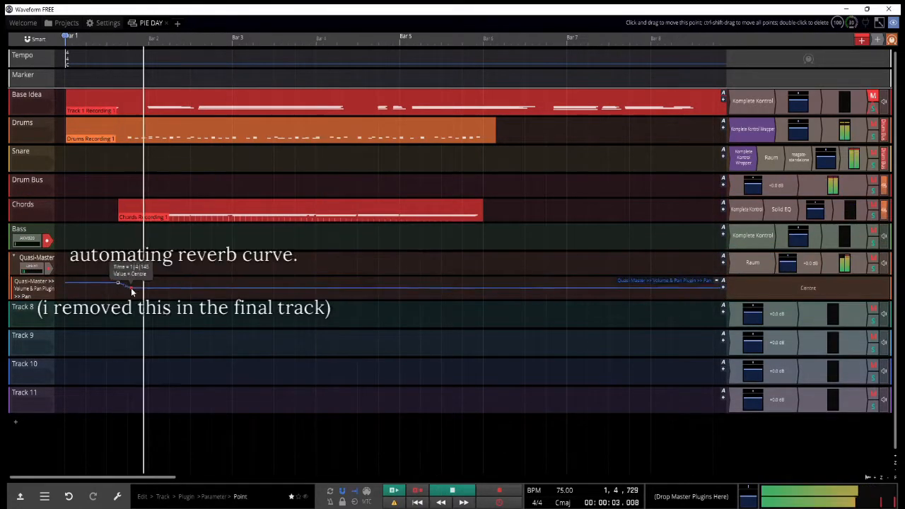
left_click_drag(287, 282, 305, 272)
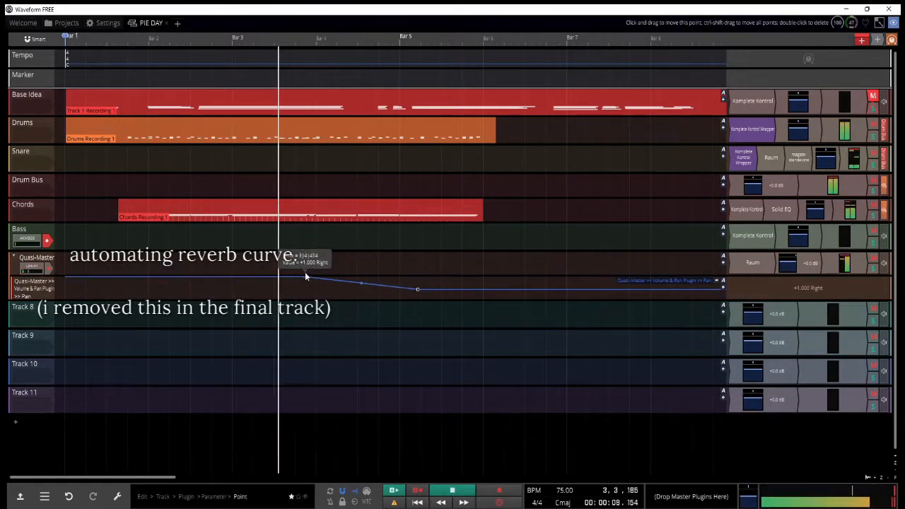
left_click_drag(737, 265, 752, 263)
key("space")
Step: Automate the Raum Mix on Quasi-Master to fall from just after bar 2 to near zero shortly after bar 5
left_click(156, 277)
left_click_drag(401, 278, 428, 300)
key("space")
left_click(14, 258)
key("space")
left_click(15, 258)
key("space")
Step: Move the volume and pan plugin ahead of Raum on Quasi-Master and play back the automated section
left_click_drag(809, 263, 738, 263)
left_click(131, 260)
key("space")
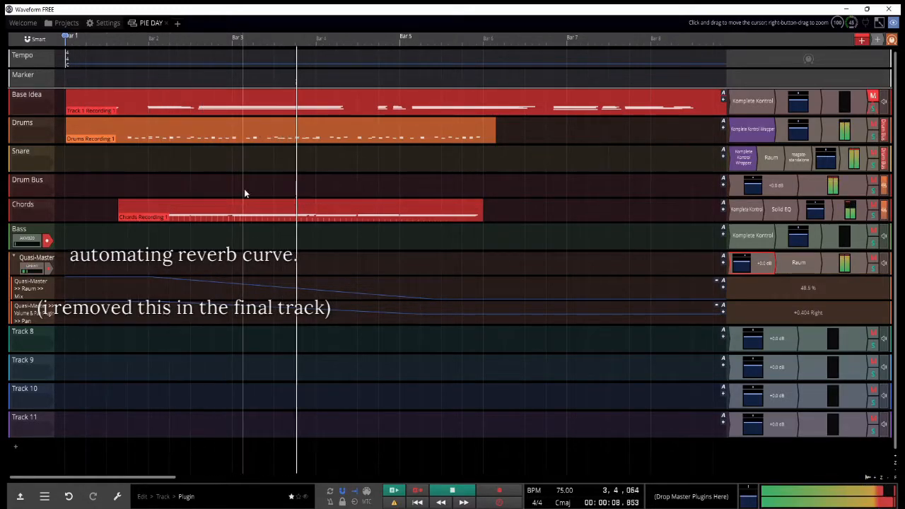
left_click(154, 129)
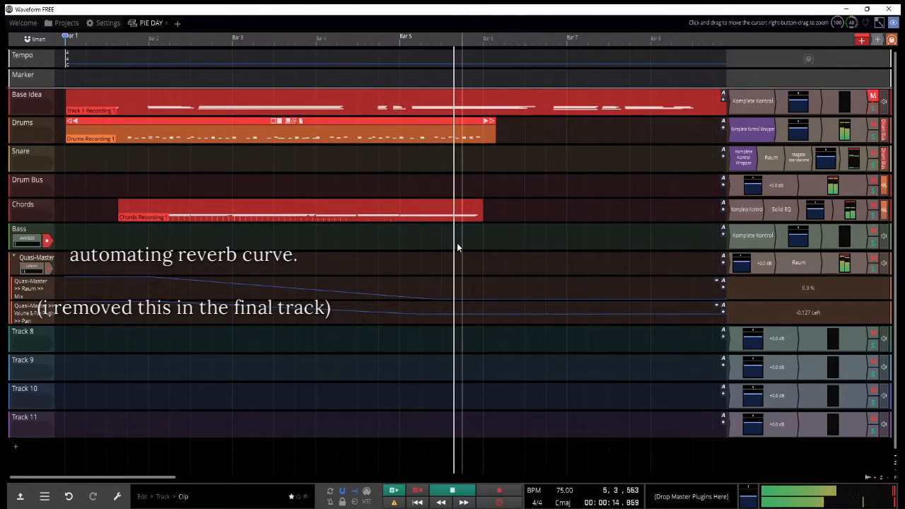
Step: Insert Supercharger between Komplete Kontrol and Solid EQ on the Chords track
left_click(348, 246)
left_click_drag(762, 217, 763, 217)
mouse_move(738, 167)
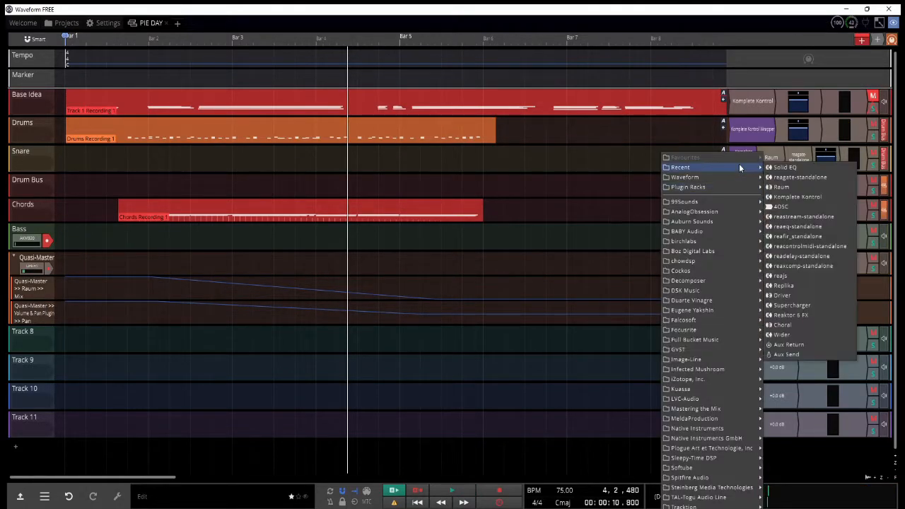
left_click(797, 304)
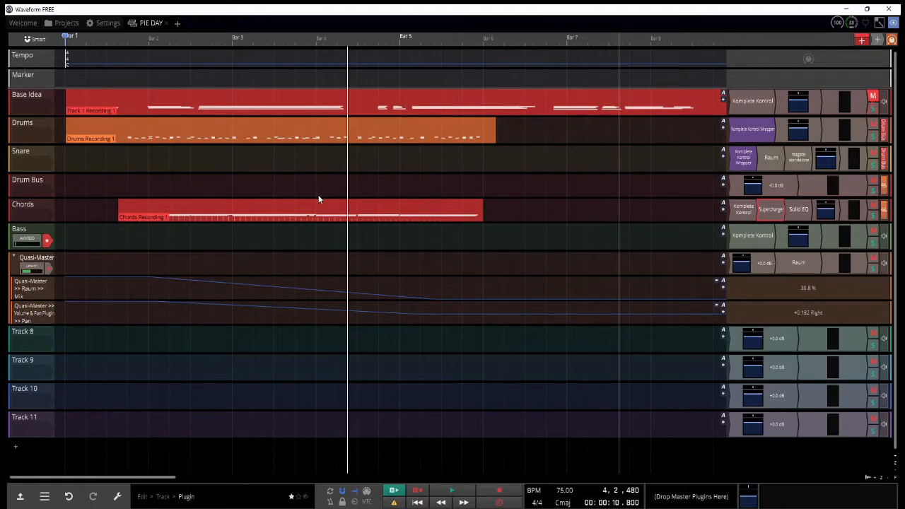
Step: Adjust the Chords track's Supercharger compressor during playback and close its window
key("space")
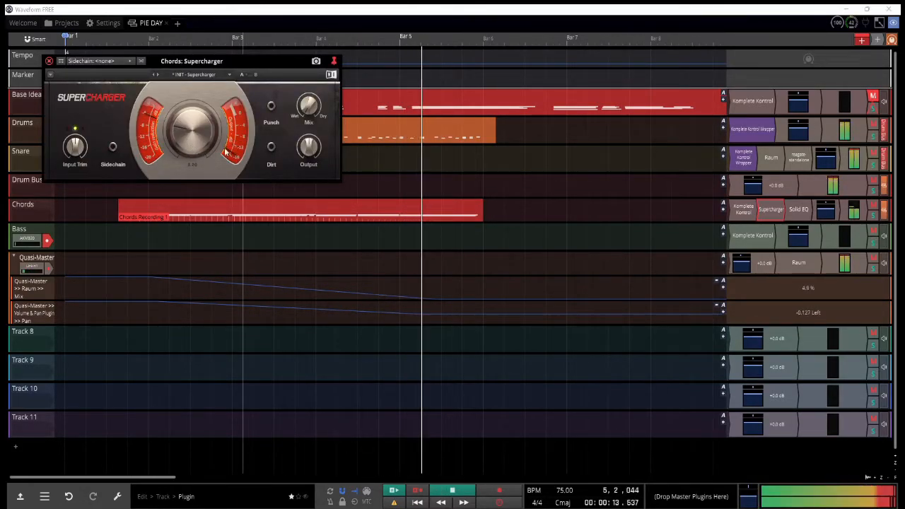
left_click(346, 239)
left_click(181, 233)
left_click(49, 61)
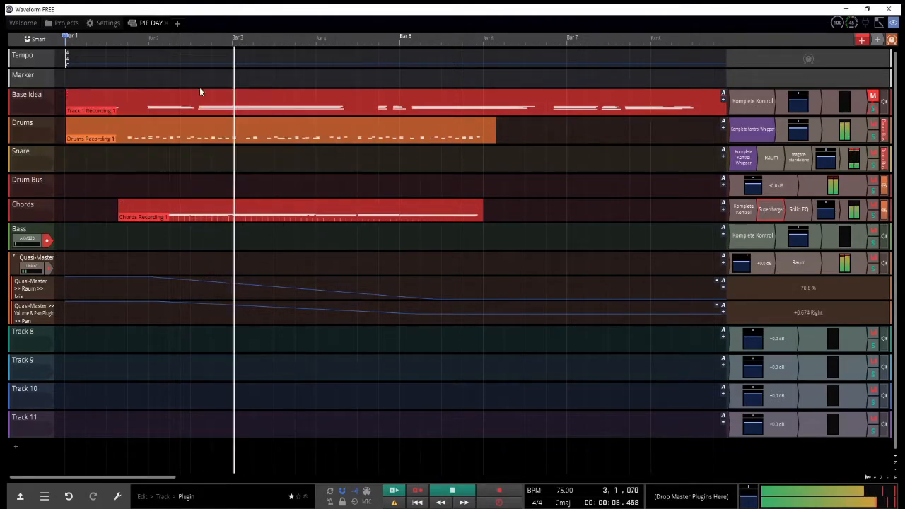
Step: Set the LF band of the Chords track's Solid EQ to -6.6 dB during playback and close its window
double_click(801, 210)
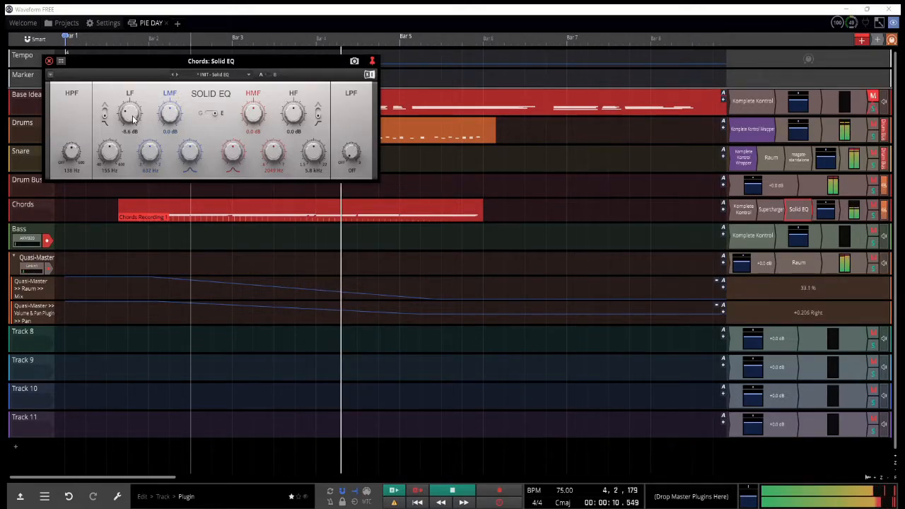
left_click(48, 61)
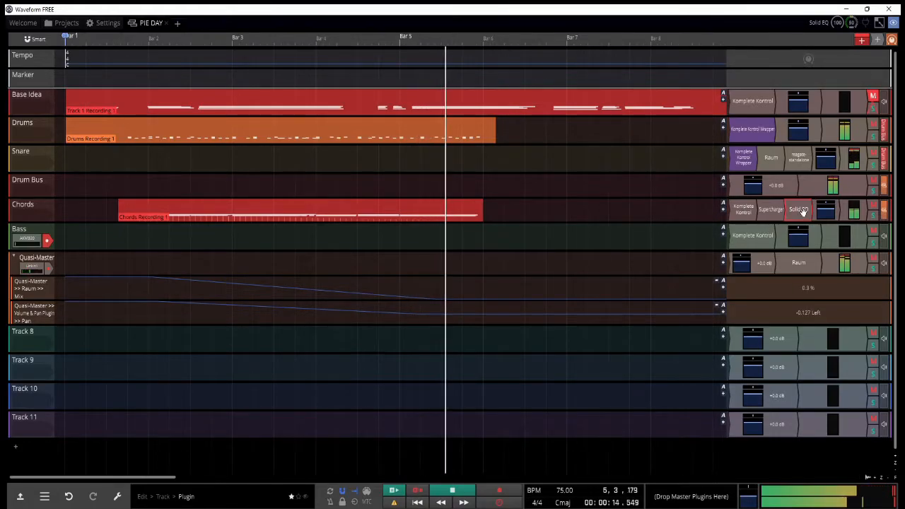
key("space")
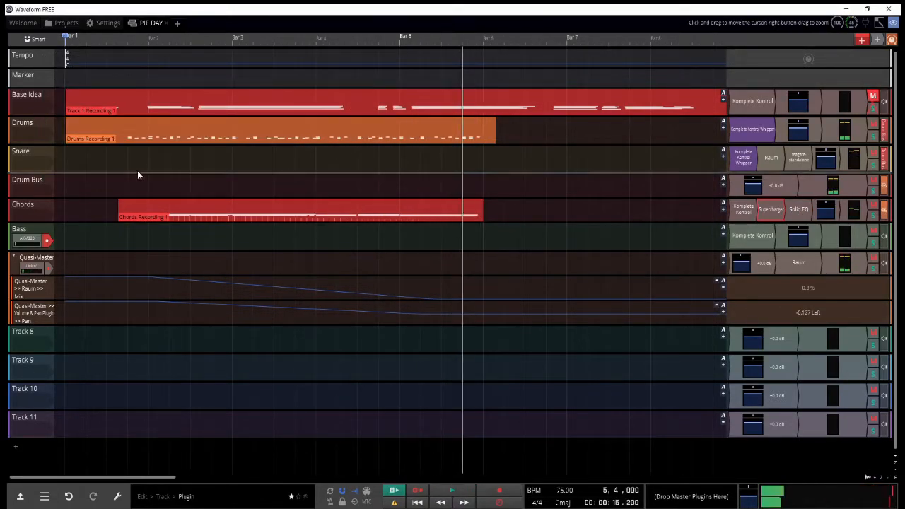
left_click(138, 174)
key("space")
Step: Take the keyboard input off the Bass track and remove the input from the Quasi-Master track
mouse_move(763, 263)
left_mouse_down()
mouse_move(818, 264)
mouse_move(740, 263)
left_mouse_up()
left_click(141, 272)
left_click_drag(26, 241, 28, 133)
left_click(31, 269)
key("Delete")
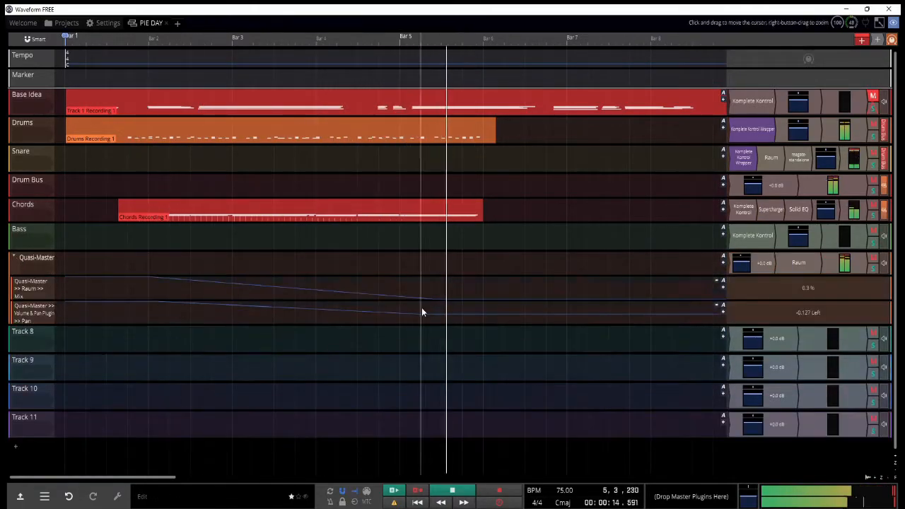
Step: Record a further Chords part from the middle of bar 5 to bar 10 and trim its start to bar 6
left_click(437, 168)
key("r")
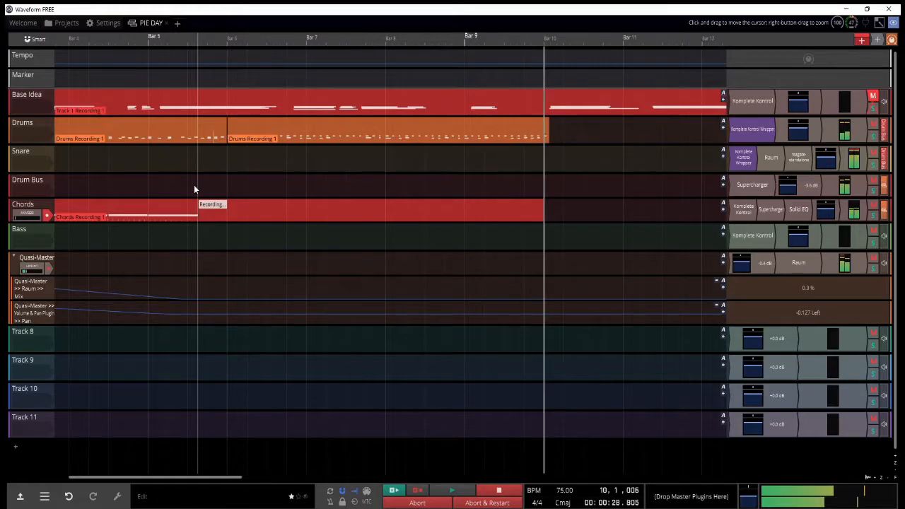
key("space")
left_click_drag(209, 204, 238, 206)
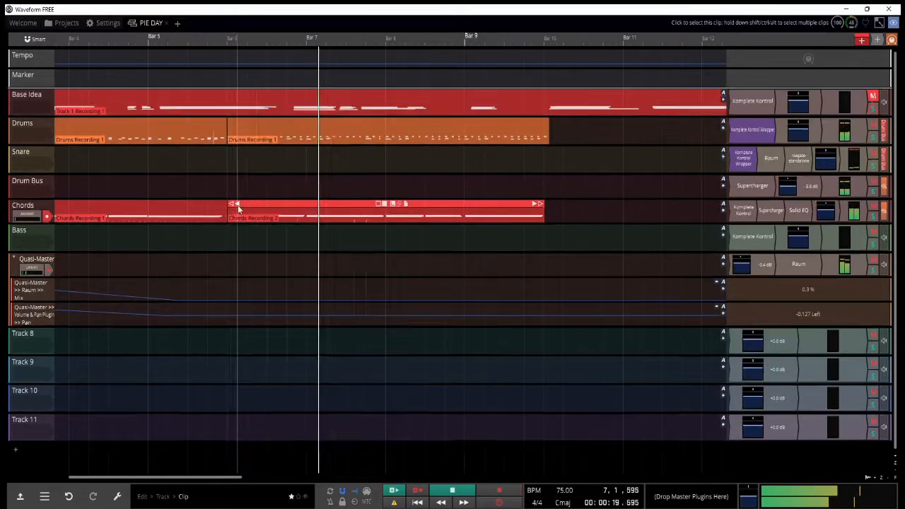
Step: Open the new Chords clip for note editing, select the last chord in bar 9 and play it back
double_click(238, 210)
key("space")
scroll(454, 353, "down", 3)
left_click_drag(542, 308, 653, 365)
key("space")
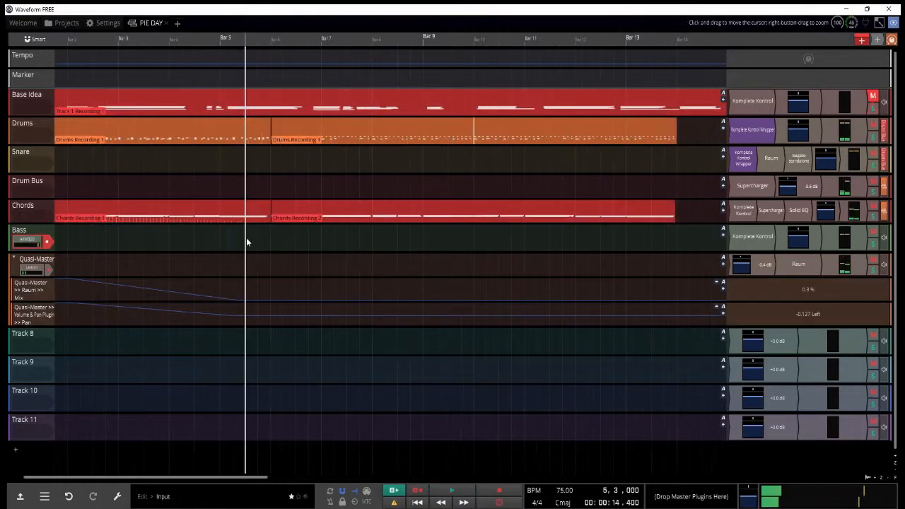
Step: Record a bass part on the Bass track starting from the middle of bar 5
key("r")
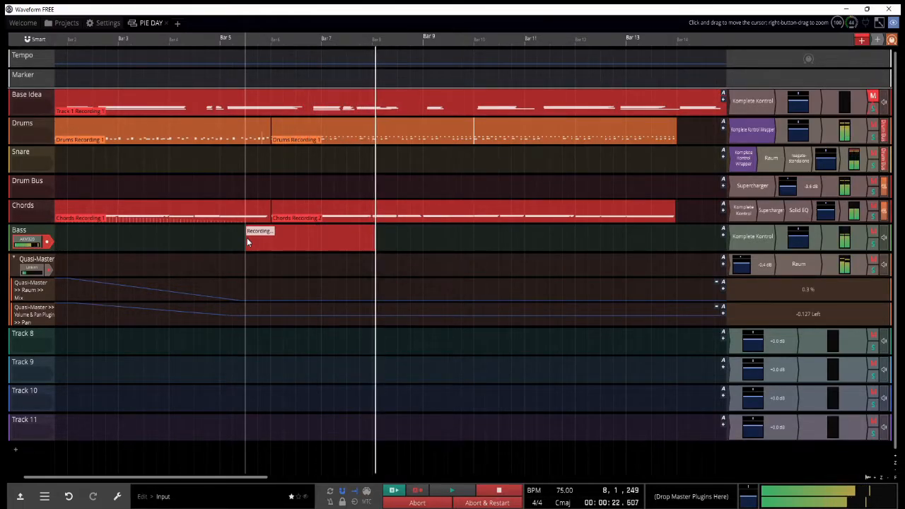
key("space")
Step: Edit the notes of the Bass clip, copying a selection and pasting it further along the clip
left_click_drag(504, 320, 448, 320)
key("ctrl+c")
key("ctrl+v")
left_click_drag(588, 364, 654, 363)
key("ctrl+v")
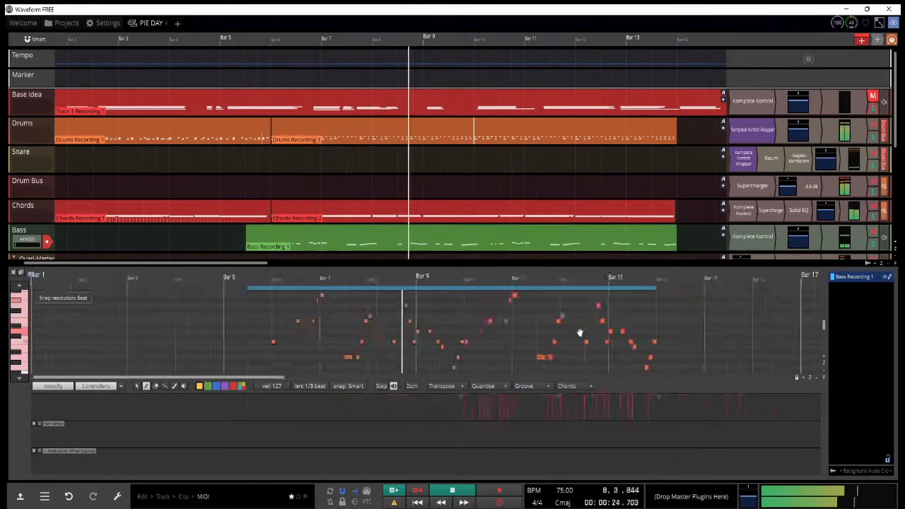
Step: Quantise the notes of the Bass clip and play the part back
left_click(495, 206)
left_click(489, 386)
mouse_move(537, 397)
left_click(638, 298)
left_click(494, 236)
key("space")
Step: Shift several Bass clip notes around bars 12 and 13 in pitch and timing, checking playback from bar 13
left_click_drag(587, 309, 587, 304)
left_click_drag(602, 325, 603, 320)
left_click_drag(632, 335, 633, 346)
left_click_drag(678, 335, 731, 346)
left_click(625, 277)
key("space")
scroll(742, 352, "down", 1)
key("ctrl+x")
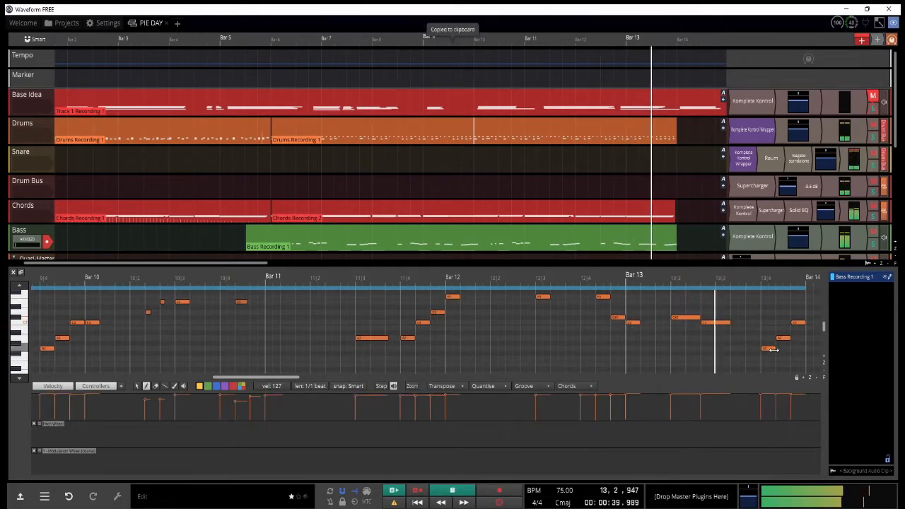
Step: Replay the Bass clip from the end of bar 5, close the note editor and collapse the Quasi-Master automation lanes
scroll(739, 333, "down", 1)
scroll(692, 317, "down", 1)
left_click(634, 280)
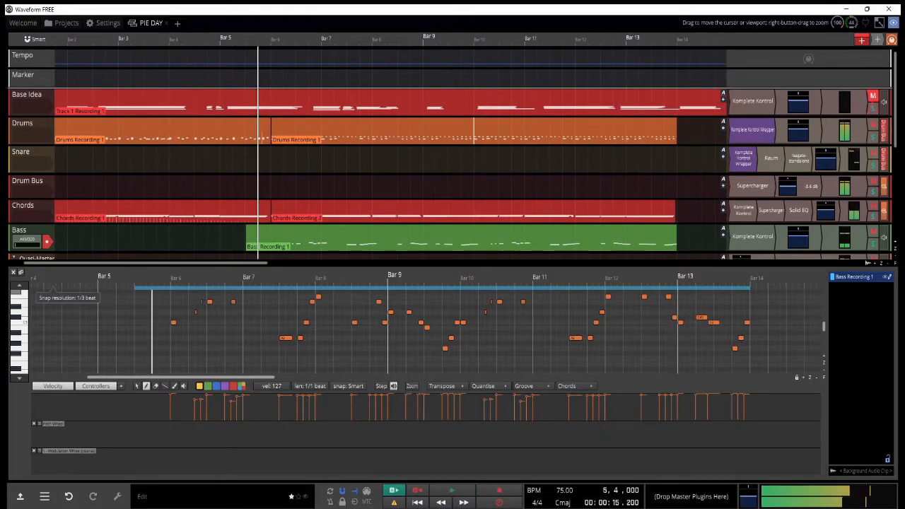
left_click(13, 272)
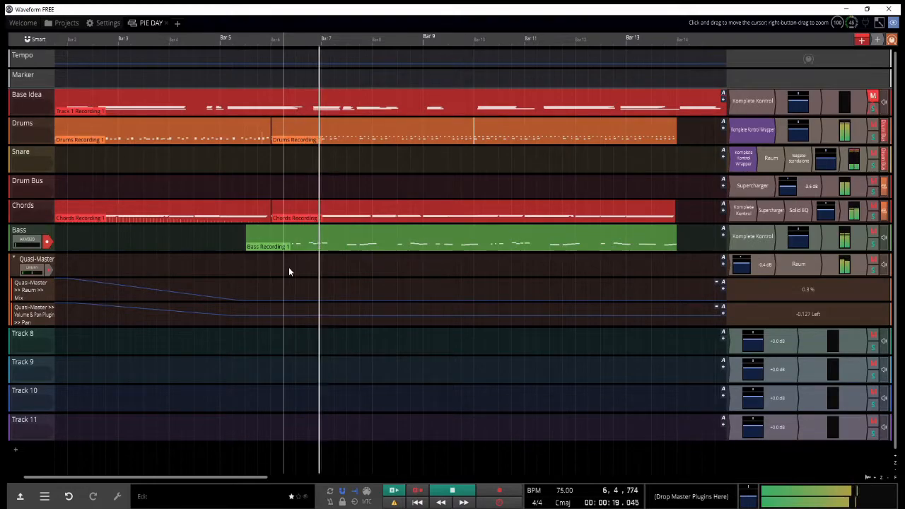
left_click(14, 260)
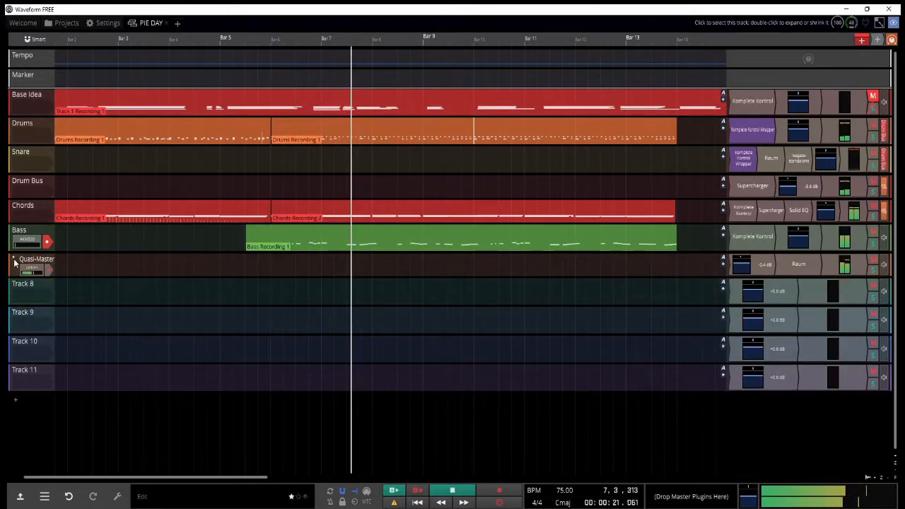
Step: Add a track named Vocal Sketch below Bass, arm it instead of Bass and start recording from the middle of bar 5
left_click(47, 242)
key("space")
left_click(247, 286)
key("ctrl+t")
type("Vocal Sketch")
key("Return")
left_click(47, 270)
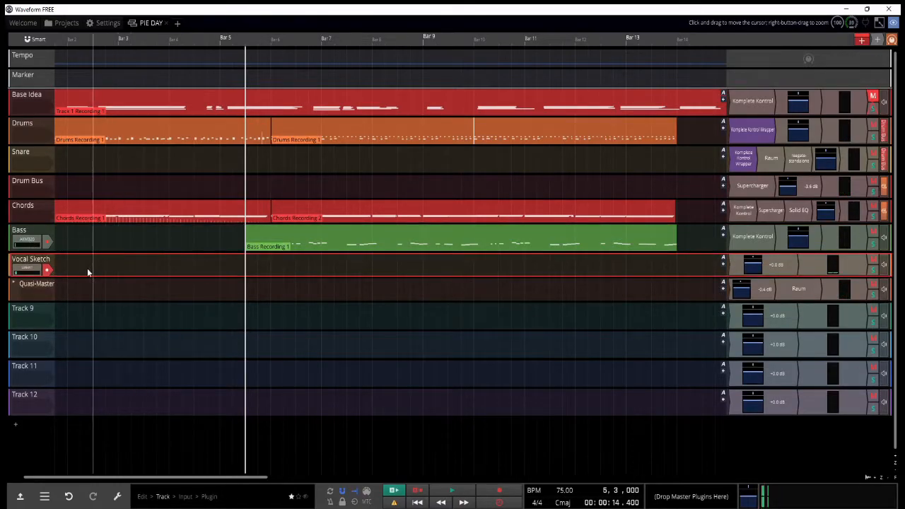
key("r")
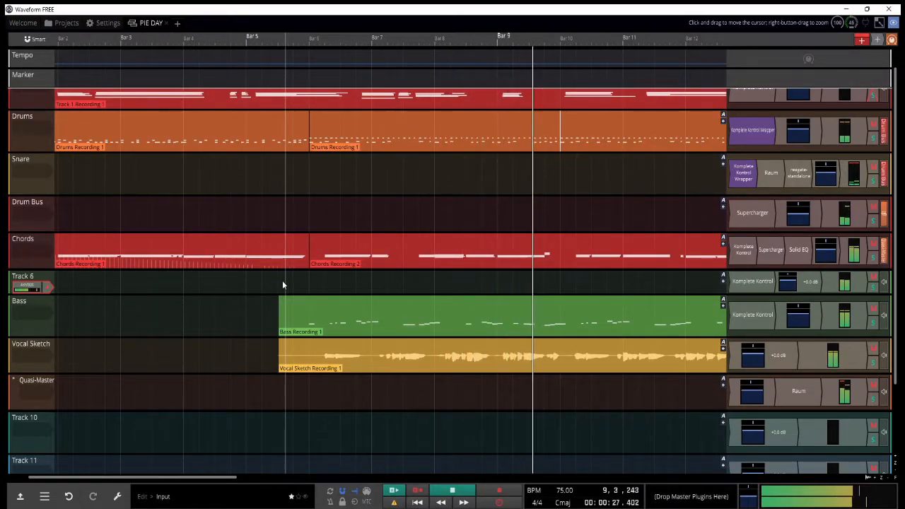
Step: Arm Track 6 for recording, stop playback and place the playhead in the middle of bar 5
left_click(47, 287)
key("space")
left_click(283, 285)
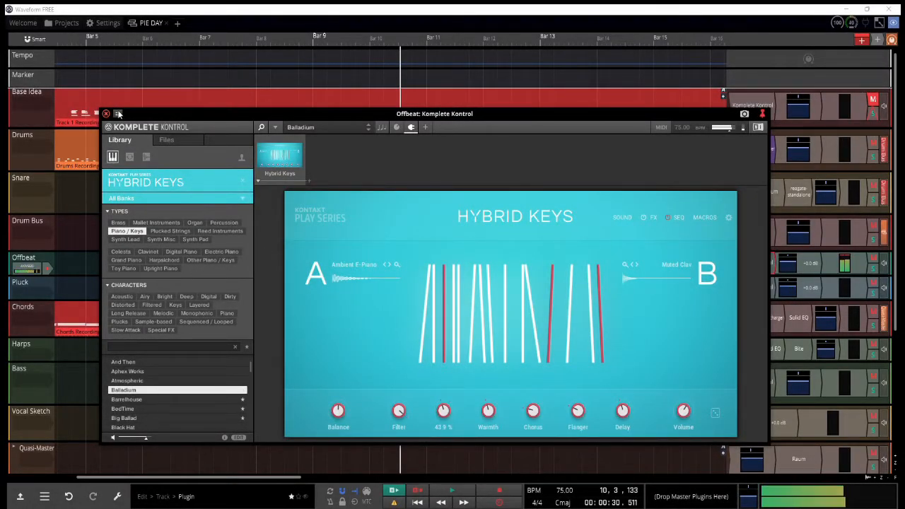
Step: Close the Offbeat instrument window, place the Bite effect right after the instrument and select the track's volume plugin
left_click(106, 113)
left_click(122, 235)
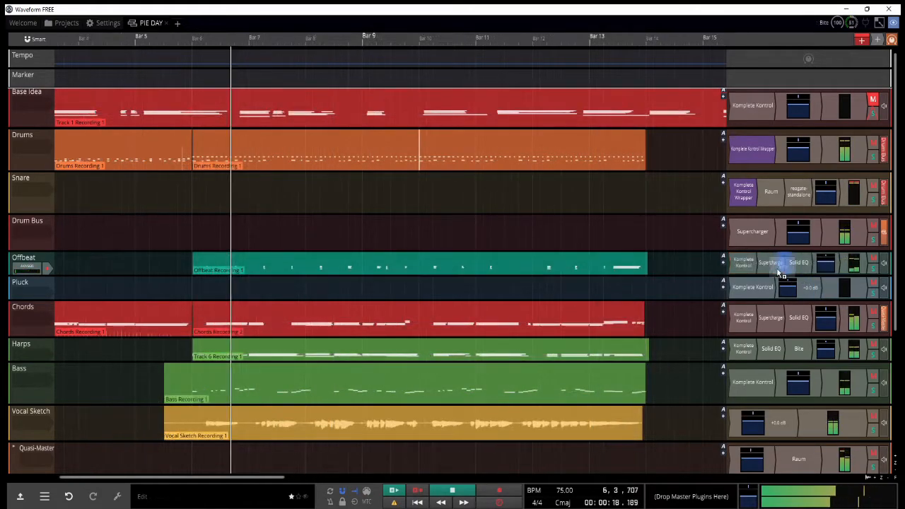
left_click_drag(781, 274, 762, 269)
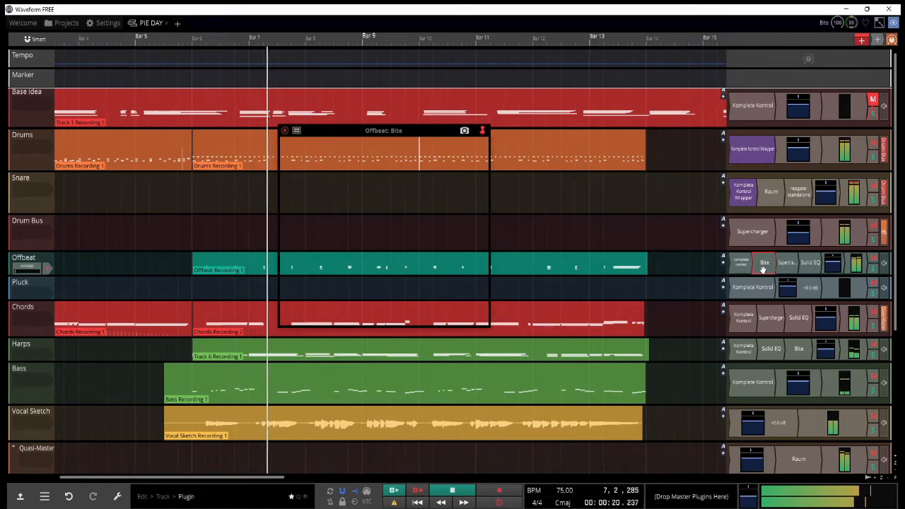
left_click(285, 132)
left_click(834, 267)
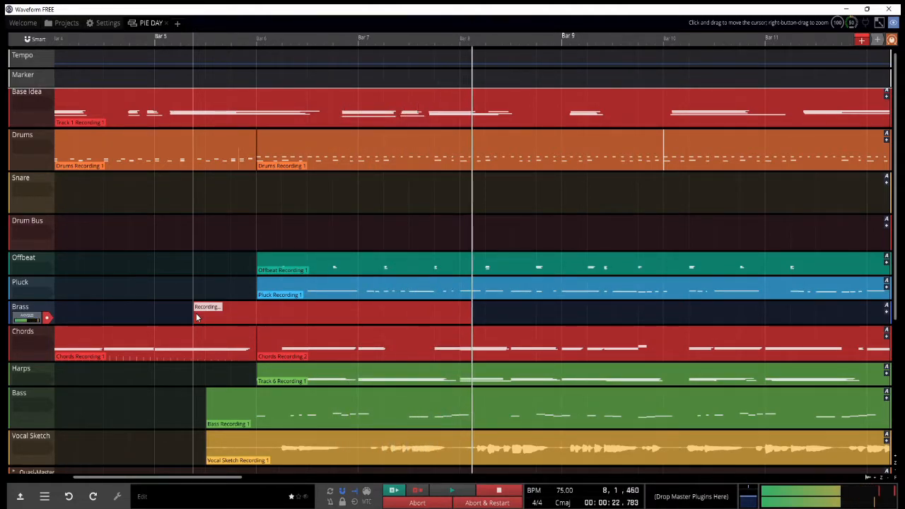
Step: Finish the Brass recording and adjust notes of its descending run in bar 6, checking them by playback
key("space")
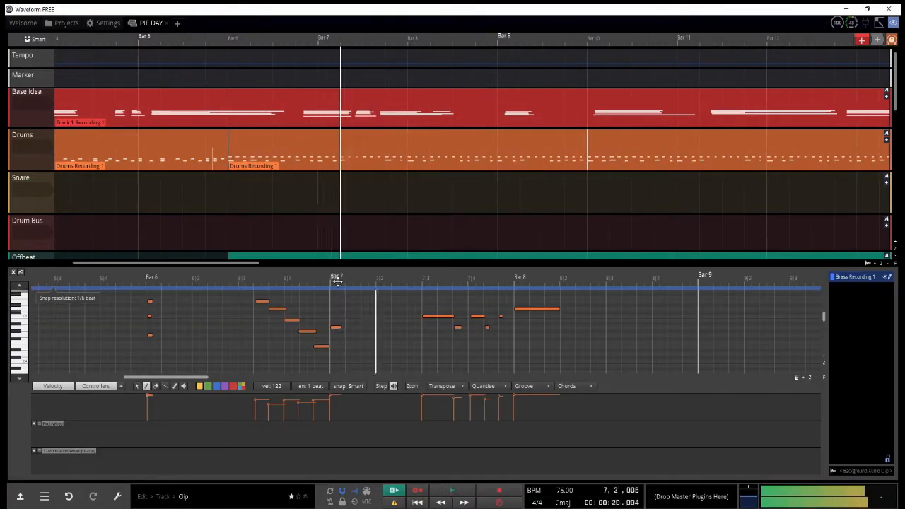
left_click(394, 325)
left_click_drag(420, 326, 391, 325)
key("space")
key("space")
key("space")
left_click(520, 323)
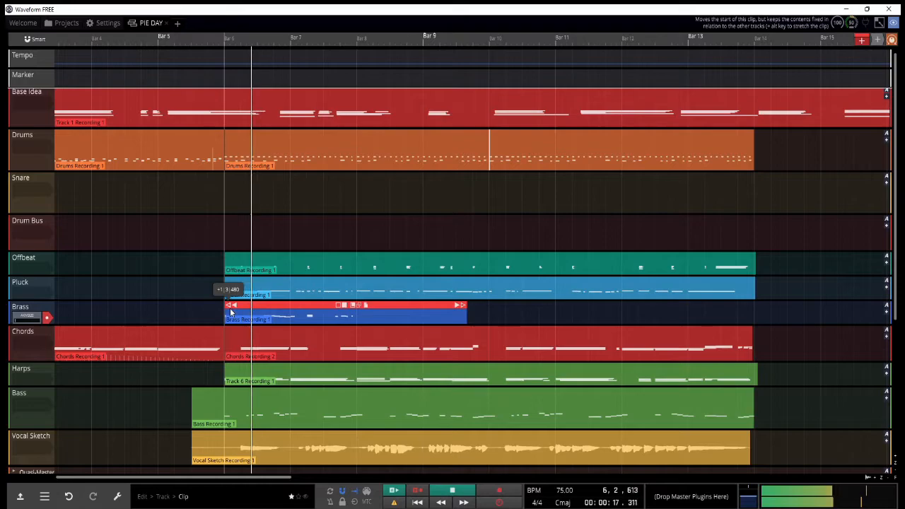
Step: Trim the end of the Brass clip to bar 8 and open it for note editing, replaying from the middle of bar 6
left_click_drag(454, 308, 356, 311)
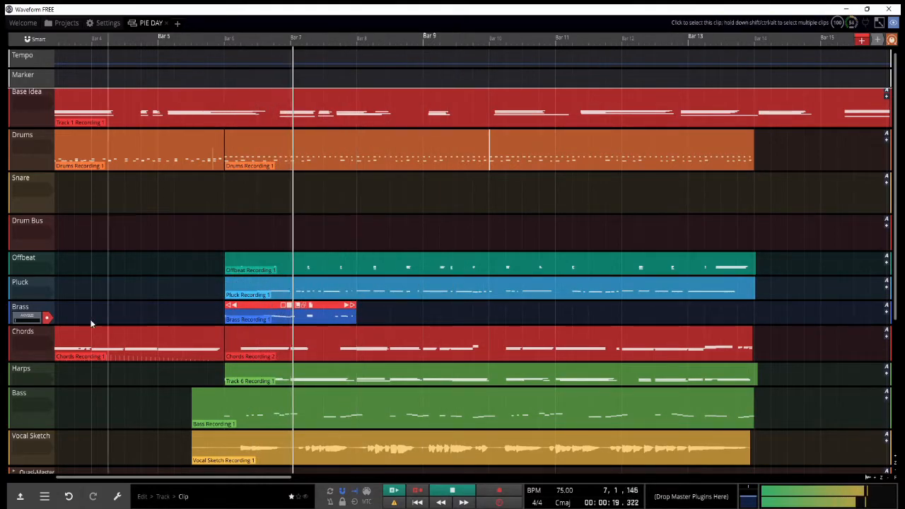
scroll(288, 323, "up", 2)
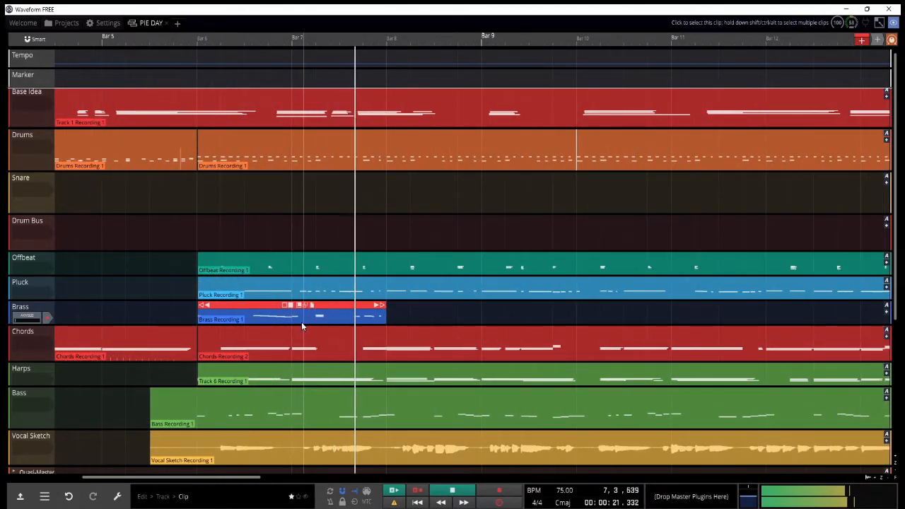
double_click(302, 326)
key("space")
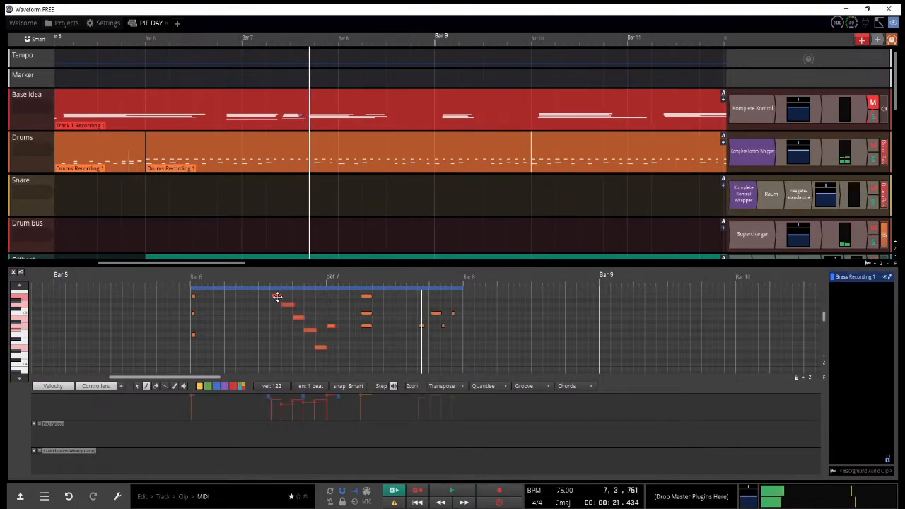
left_click(268, 274)
key("space")
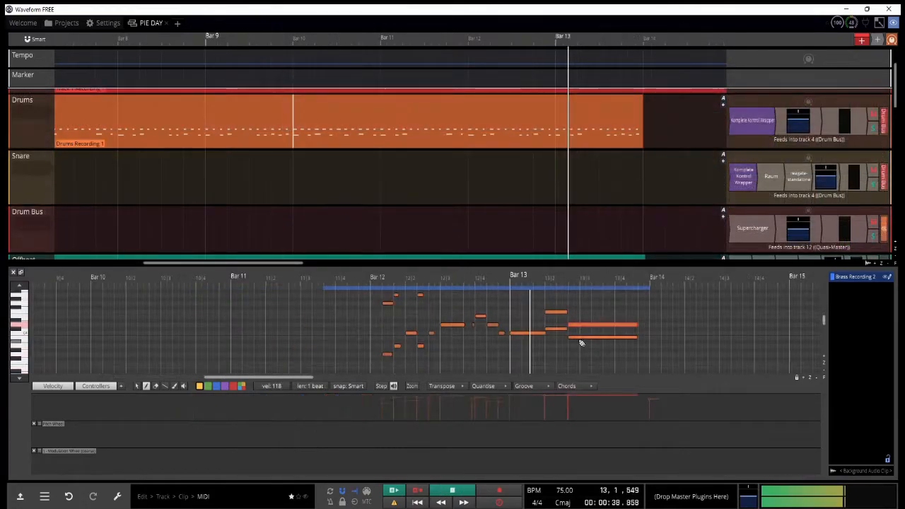
Step: Change the pitch of the lower note in the last sustained chord of bar 13 in the second Brass clip and replay it
left_click(578, 353)
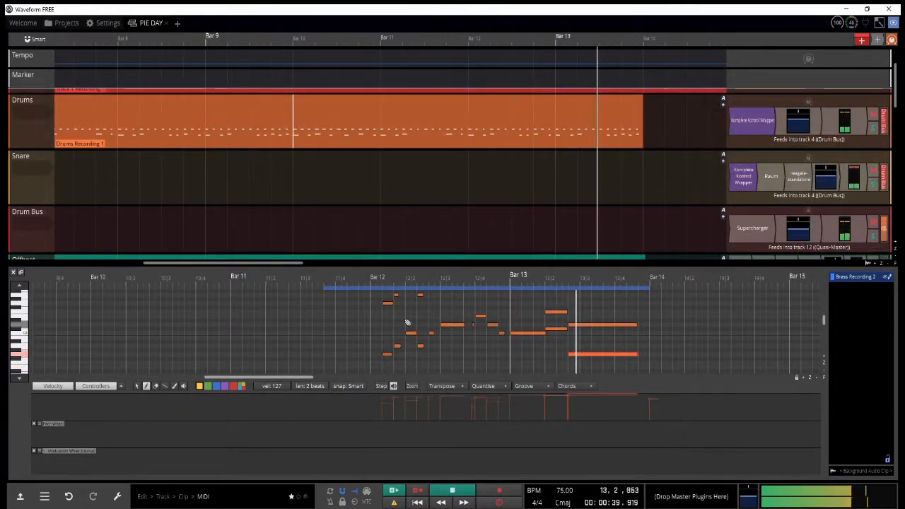
key("ctrl+x")
key("space")
left_click(573, 345)
key("space")
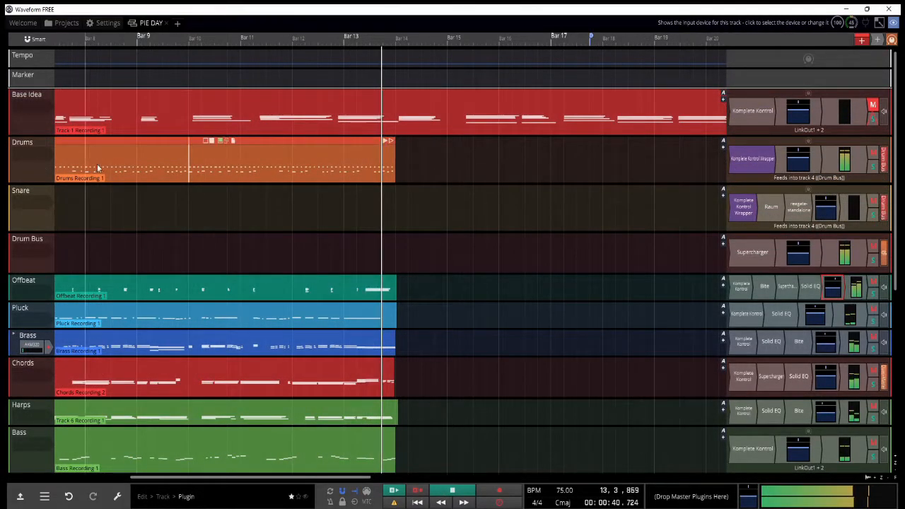
Step: Duplicate the Drums clip so that the copy starts at bar 14
scroll(182, 154, "down", 3)
key("space")
left_click_drag(144, 147, 369, 153)
key("space")
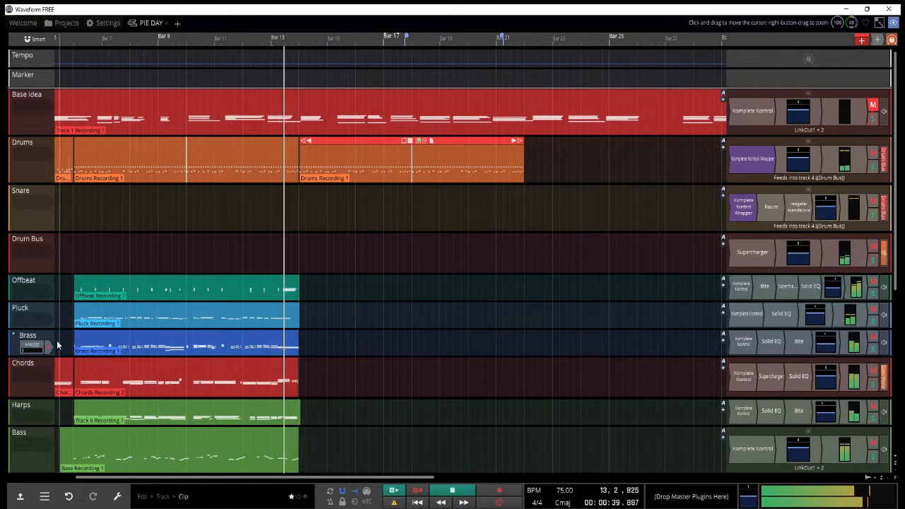
Step: Arm the Chords track and record a further part from the middle of bar 13 into bar 18
left_click(33, 365)
left_click(50, 239)
scroll(240, 283, "up", 3)
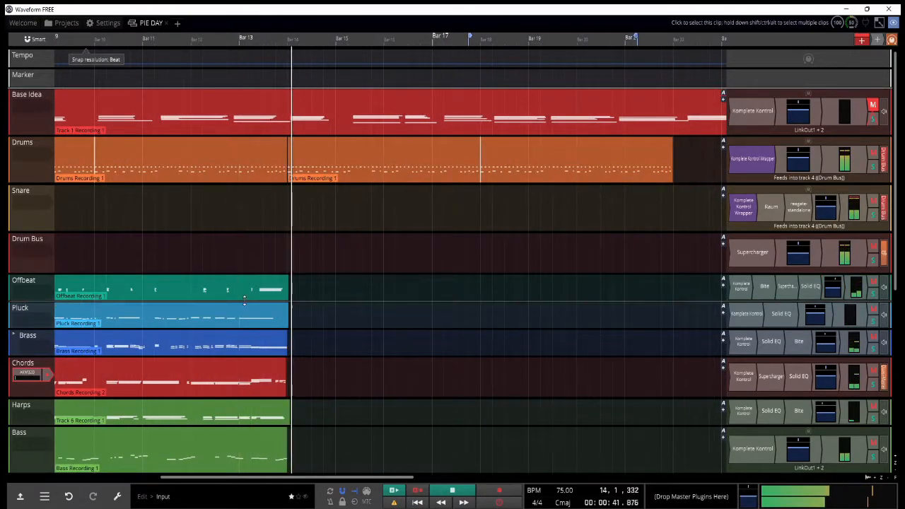
key("r")
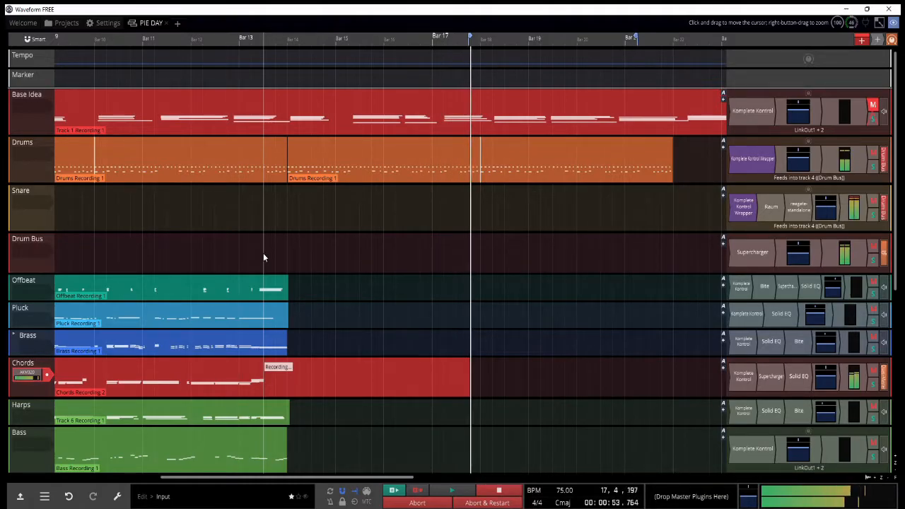
key("space")
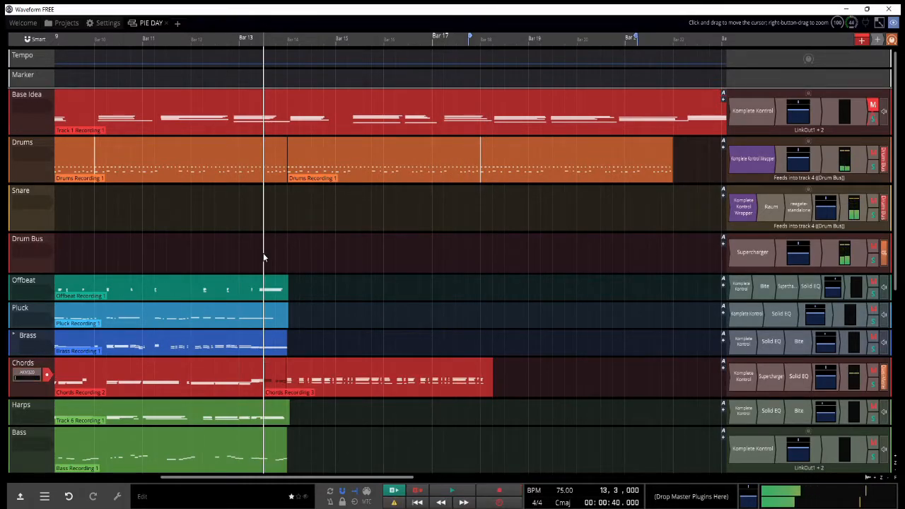
Step: Trim the start of the new Chords clip to bar 14
key("space")
left_click_drag(276, 362, 289, 363)
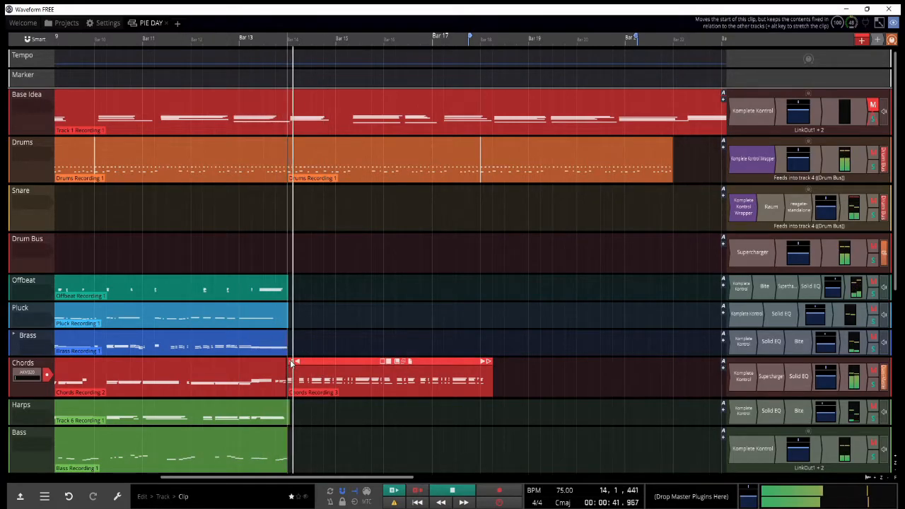
double_click(290, 364)
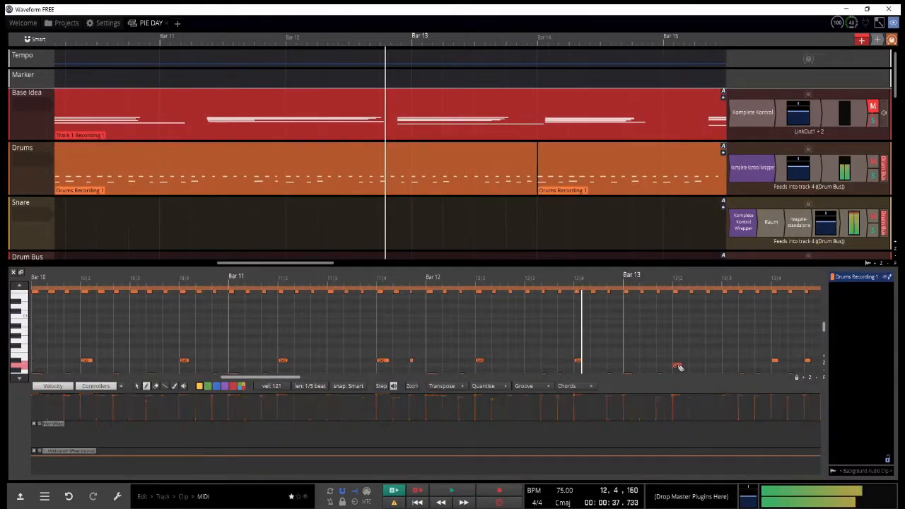
Step: Add two drum hits around beat 2 of bar 13 in the Drums clip, trying different pitches during playback
left_click_drag(678, 366, 678, 341)
key("space")
left_click(679, 360)
key("space")
scroll(705, 344, "up", 1)
left_click(700, 329)
key("space")
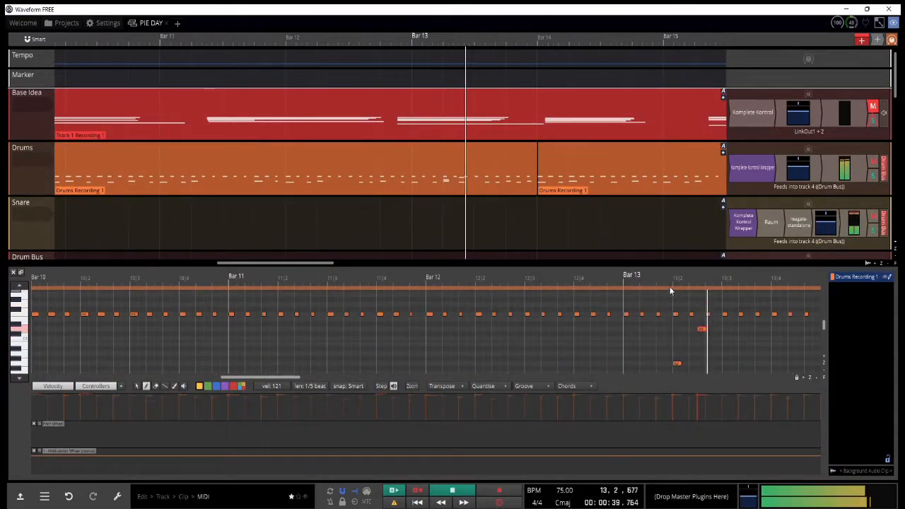
Step: Reposition the second added drum hit to just before beat 3 of bar 13 and return the playhead to the end of bar 9
key("space")
scroll(704, 346, "down", 2)
scroll(707, 343, "up", 2)
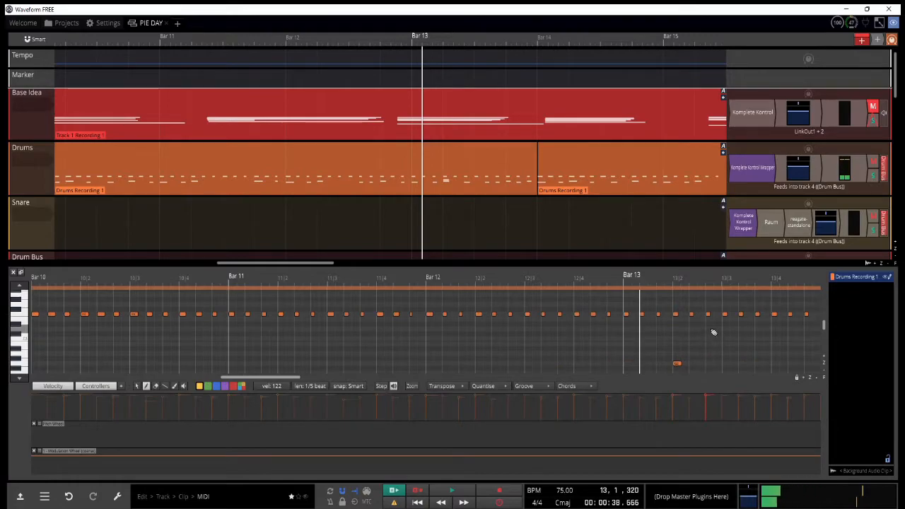
key("space")
left_click_drag(718, 287, 657, 297)
scroll(657, 298, "down", 2)
key("space")
left_click(349, 287)
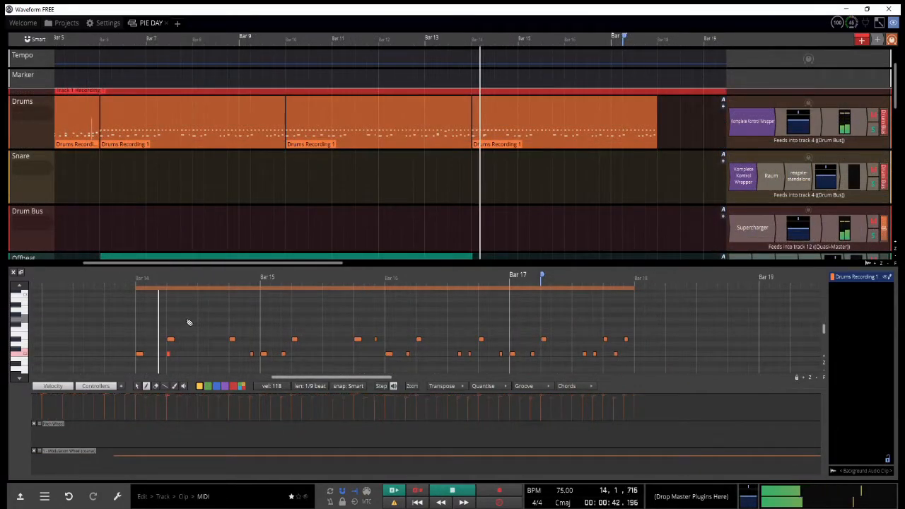
Step: Add a higher drum hit shortly before beat 3 of bar 14 in the Drums clip that starts there
scroll(196, 330, "up", 1)
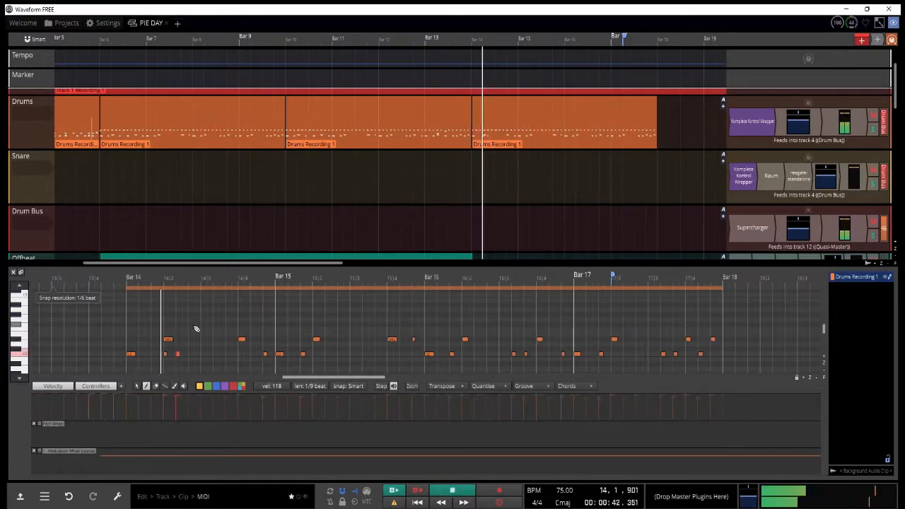
key("space")
key("ctrl+x")
key("space")
left_click(194, 320)
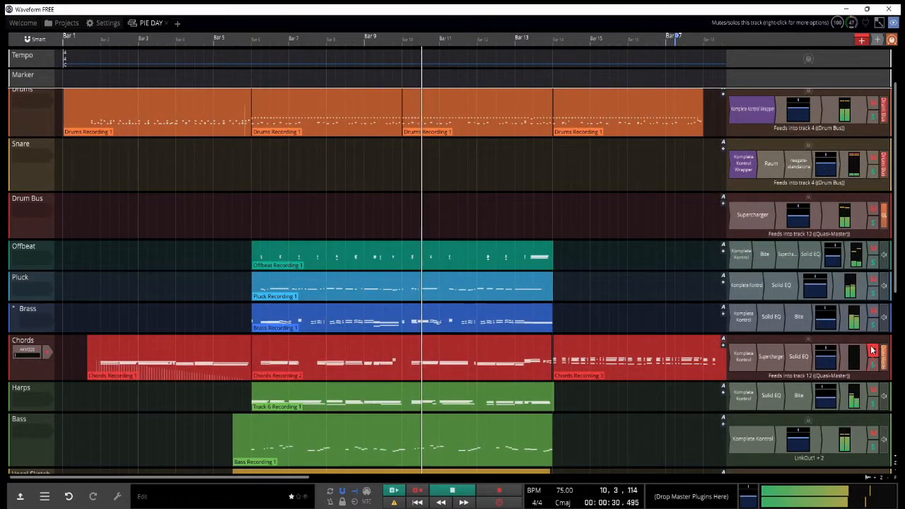
Step: Mute the Harps track and replay the song from the end of bar 13
left_click(873, 391)
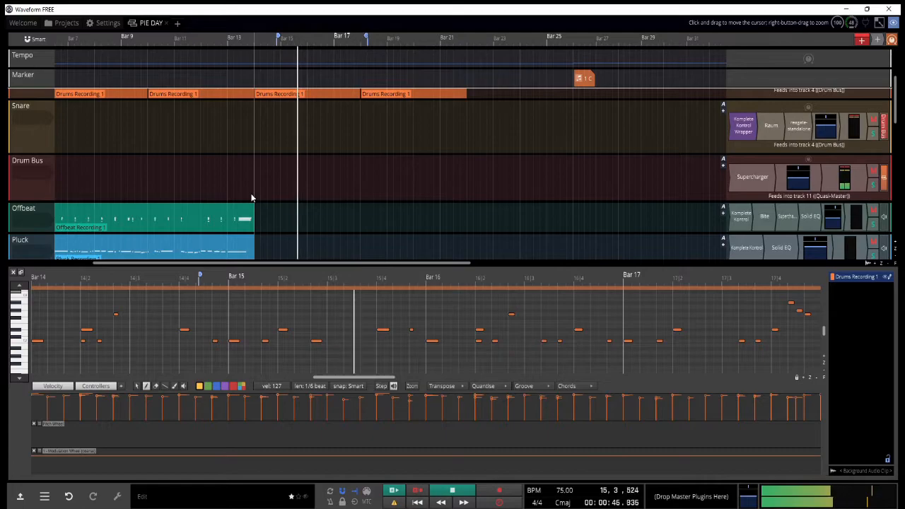
left_click(251, 198)
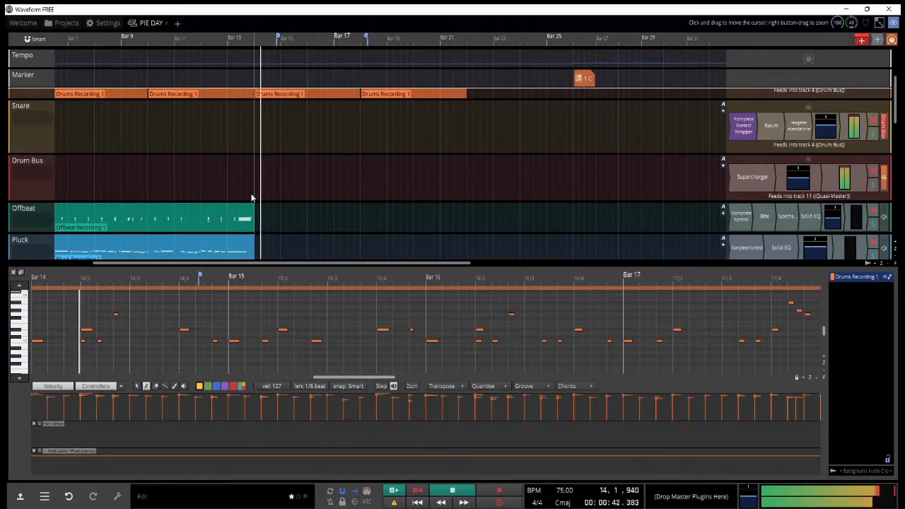
key("space")
Step: Shorten the new Bass clip that starts at bar 14 so it ends at bar 18, and stop playback
scroll(484, 351, "down", 1)
scroll(78, 346, "left", 10)
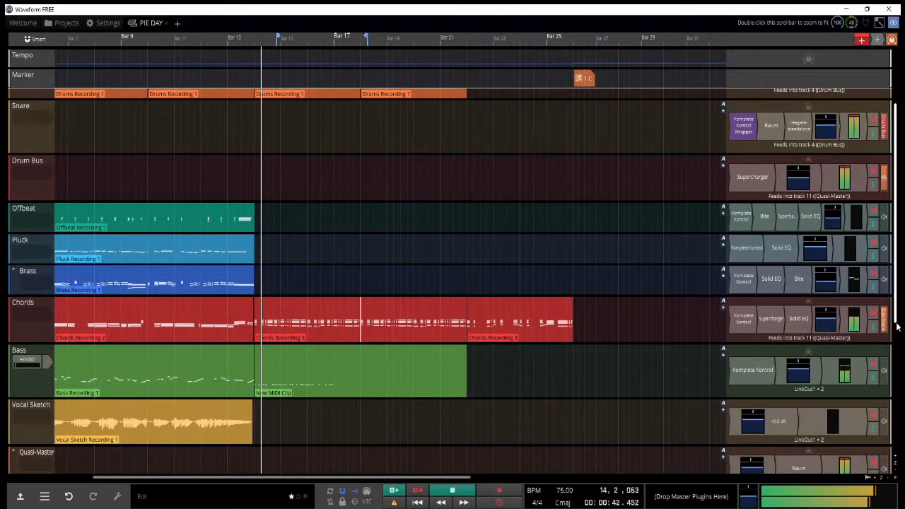
scroll(896, 320, "up", 3)
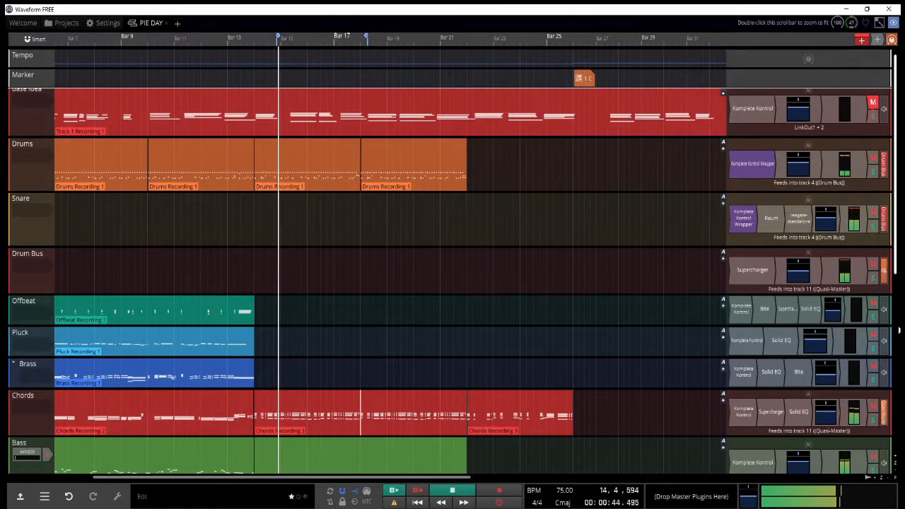
scroll(368, 307, "down", 3)
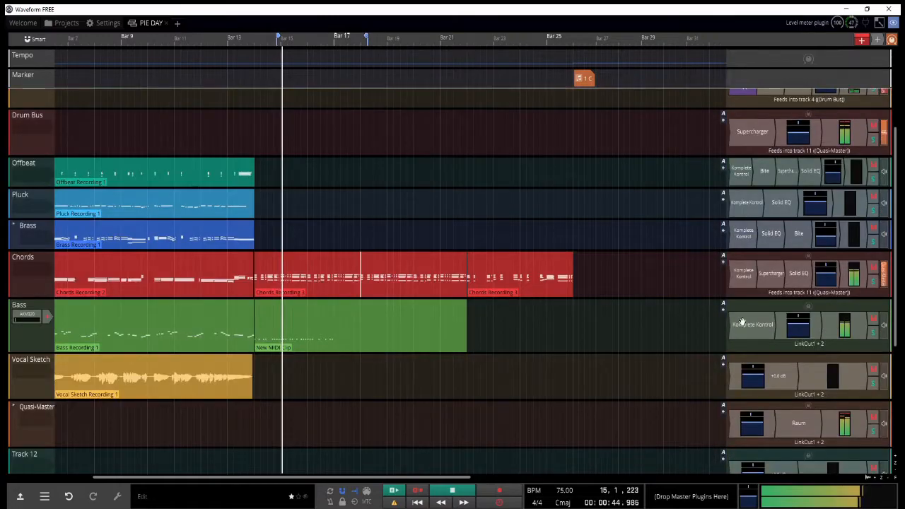
double_click(340, 318)
key("Escape")
key("space")
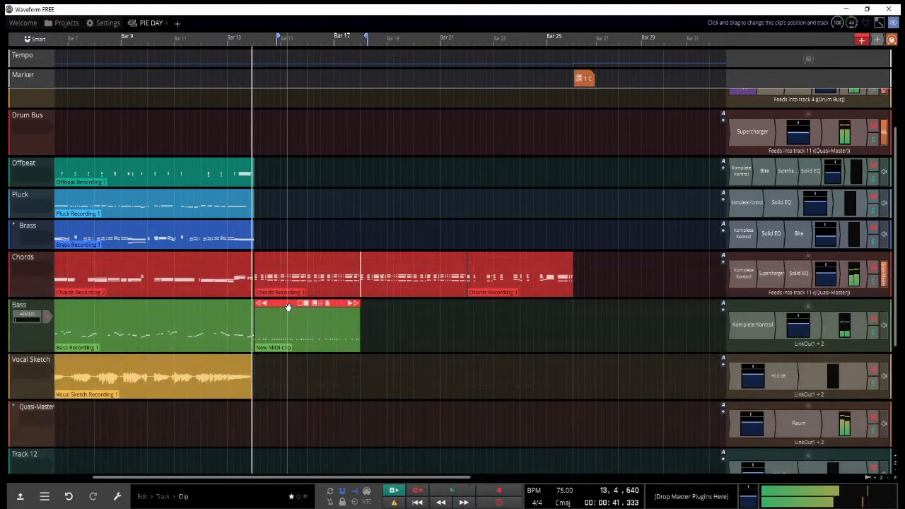
Step: Copy the Bass clip at bar 14 onto the Brass track, play it, and open the copy for note editing
left_click_drag(288, 294, 289, 230)
key("space")
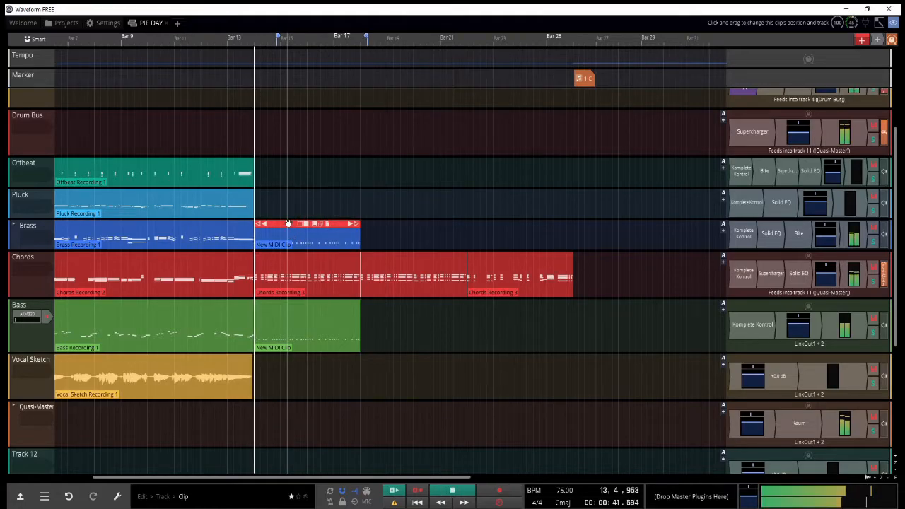
double_click(289, 230)
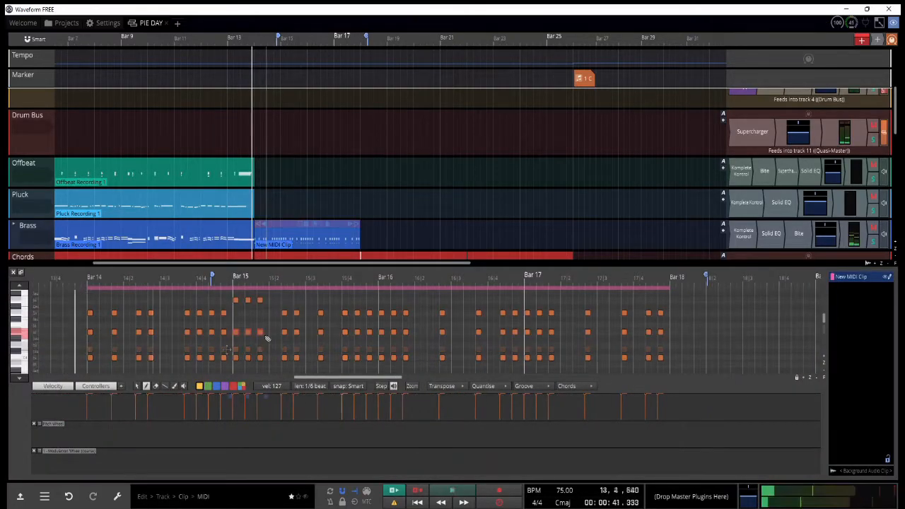
key("space")
Step: Reshape the chords of bar 15 in the new Brass clip by raising the upper two notes of the first three and shifting those of the next six
left_click_drag(261, 333, 262, 327)
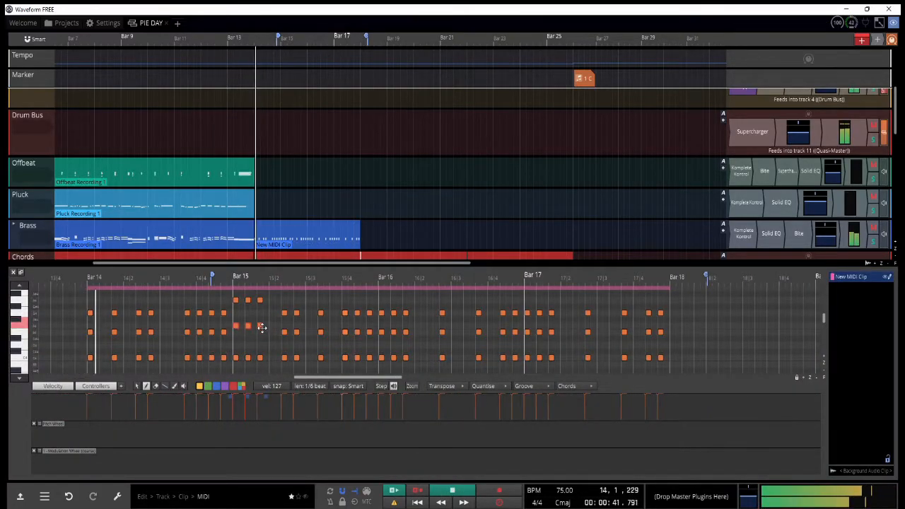
left_click_drag(282, 297, 368, 327)
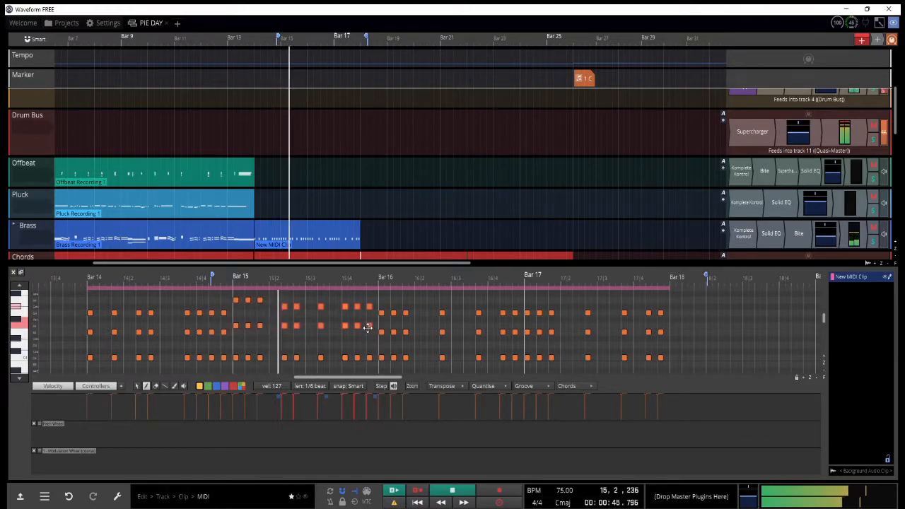
scroll(287, 318, "up", 3)
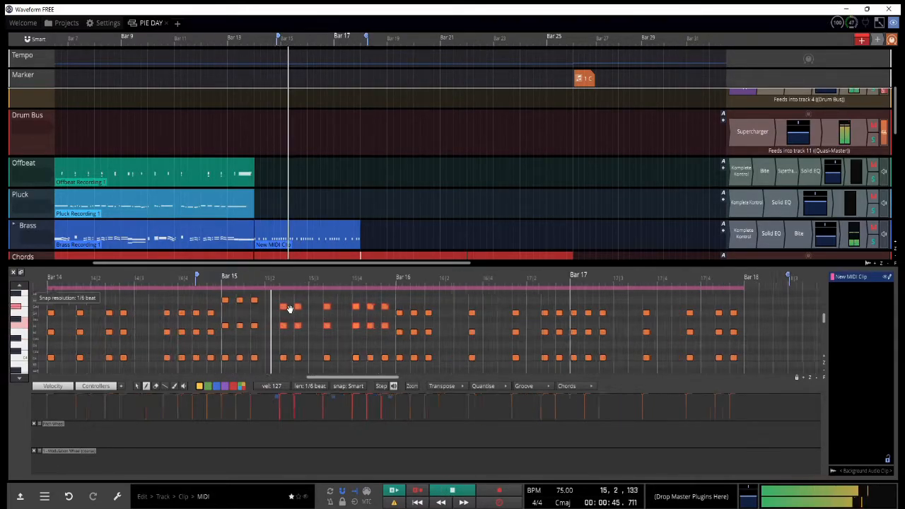
Step: Move the new MIDI clip at bar 18 from the Pluck track up to the Offbeat track
scroll(311, 317, "down", 2)
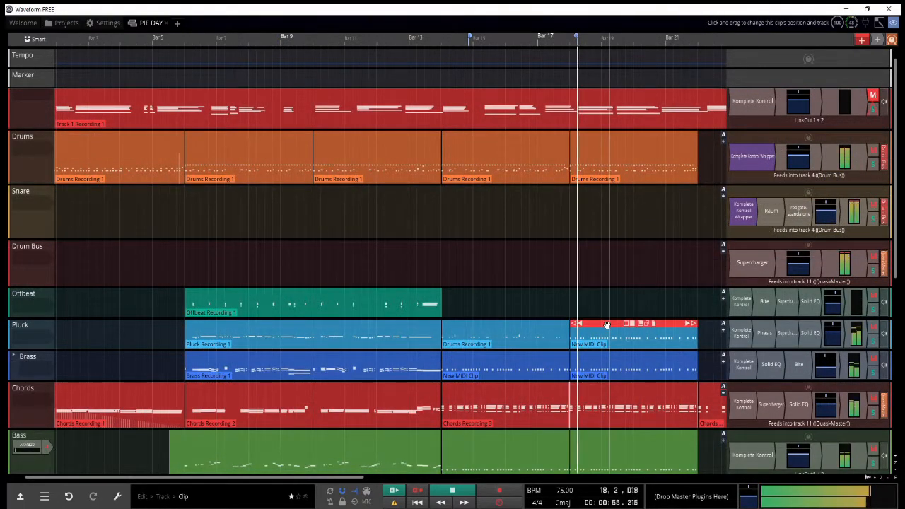
left_click_drag(607, 325, 607, 293)
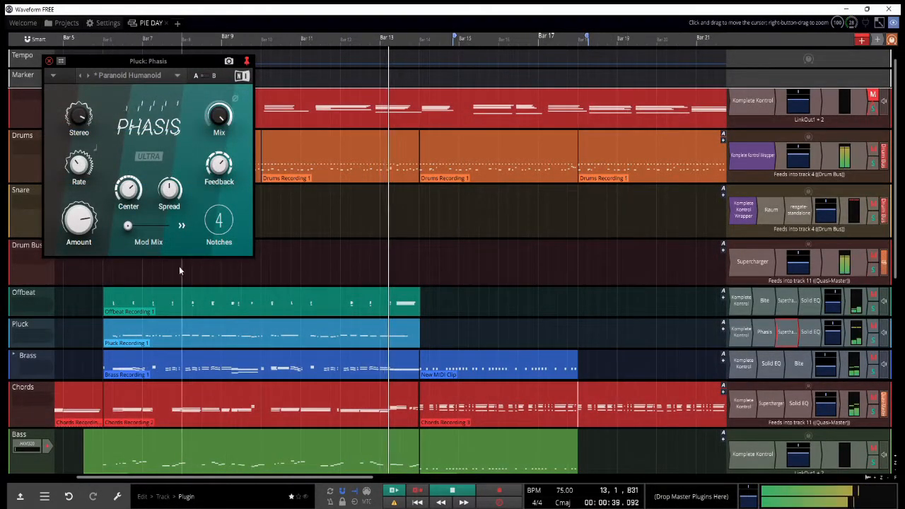
Step: Replay the song from the start of bar 6 with the Pluck solo toggled and close the Pluck track's Phasis plugin
left_click(874, 341)
left_click(107, 300)
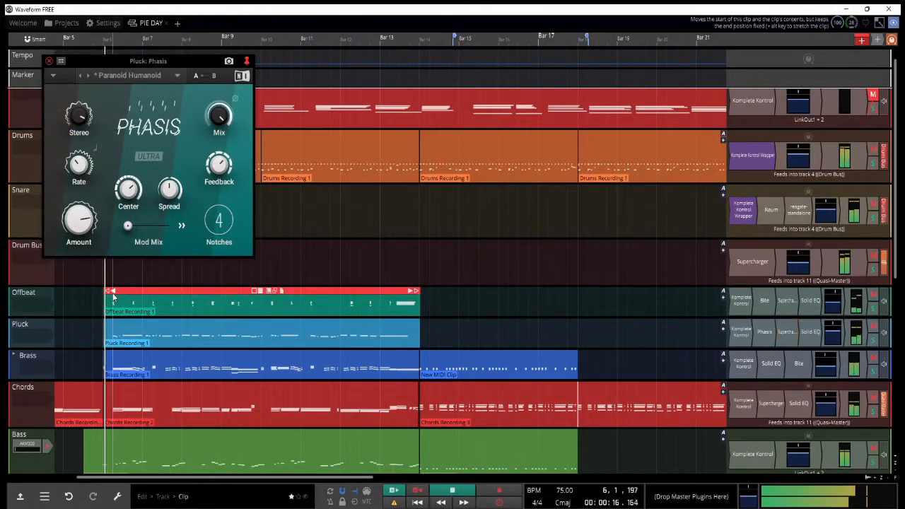
left_click(49, 62)
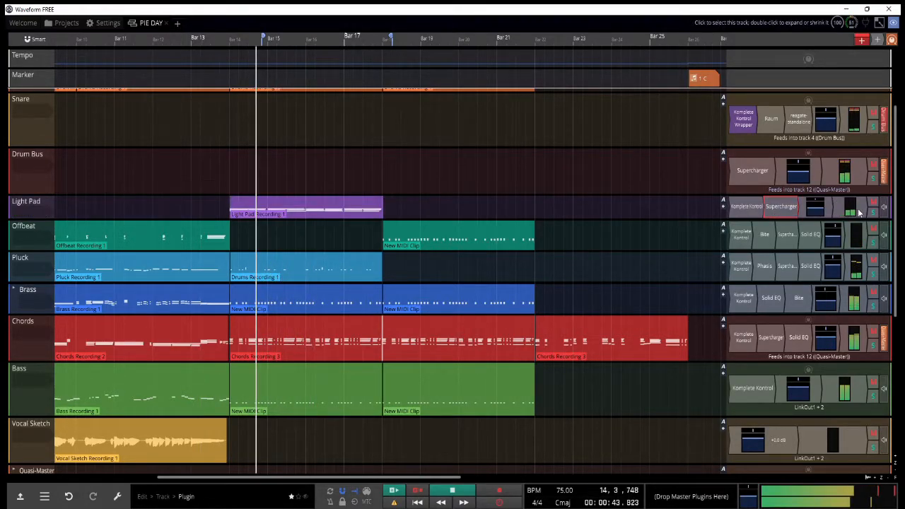
Step: Solo the light pad track above Offbeat and restart playback from bar 14
left_click(873, 212)
key("space")
key("space")
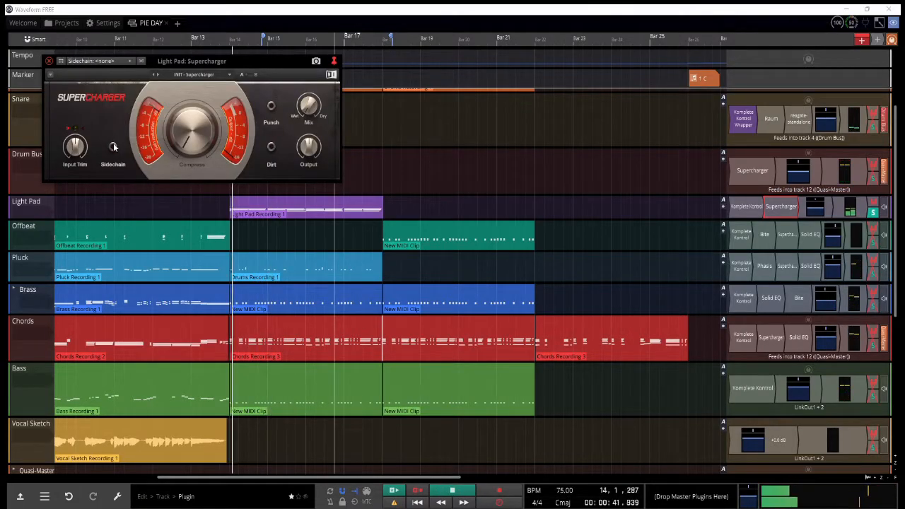
Step: Set the sidechain source of the Light Pad's Supercharger to Drums and close the plugin
left_click(115, 62)
left_click(113, 89)
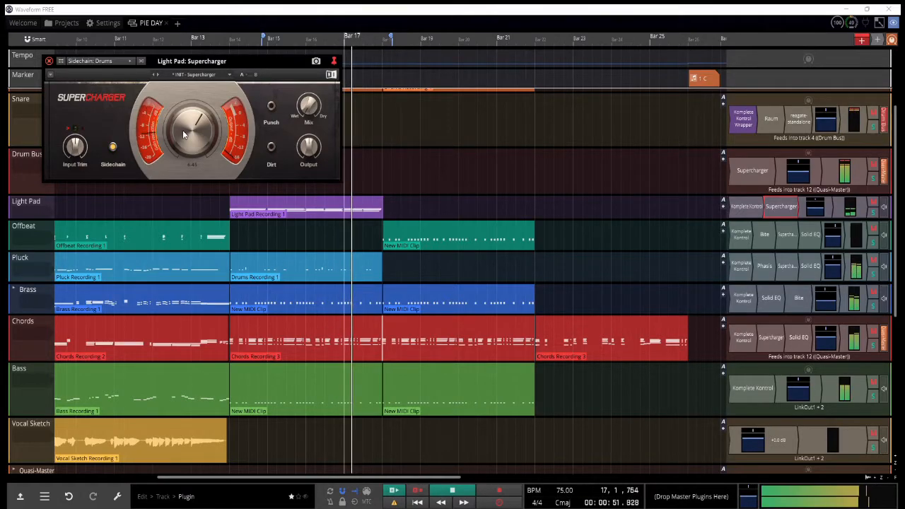
left_click(49, 61)
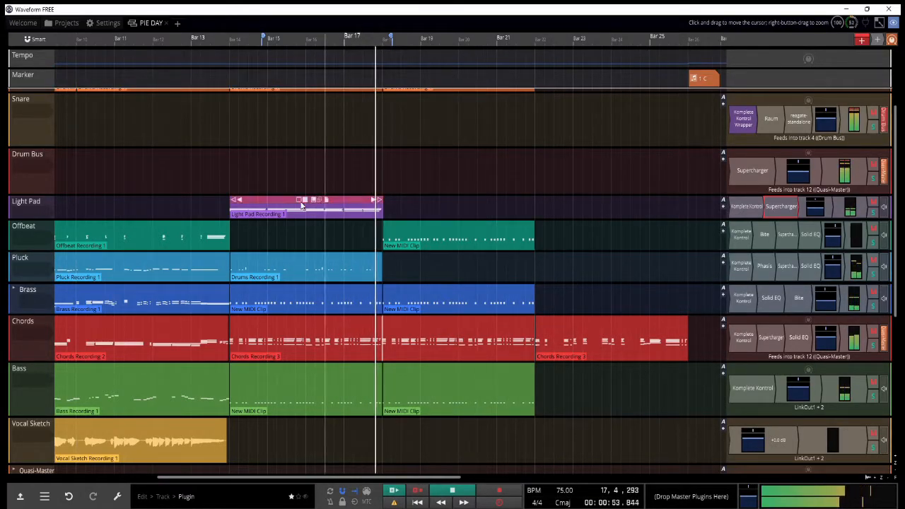
Step: Replay the full arrangement from the middle of bar 13 to check the Light Pad in the mix, and stop playback
scroll(265, 195, "up", 5)
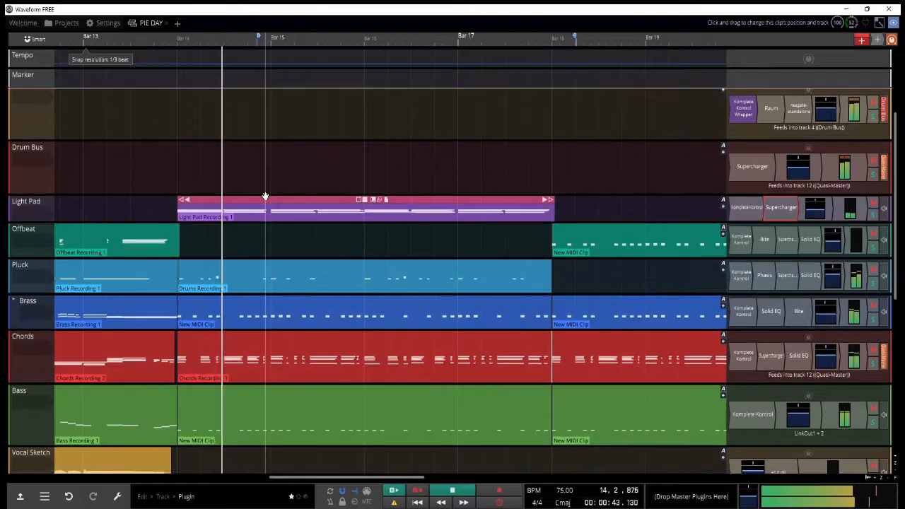
scroll(263, 194, "down", 2)
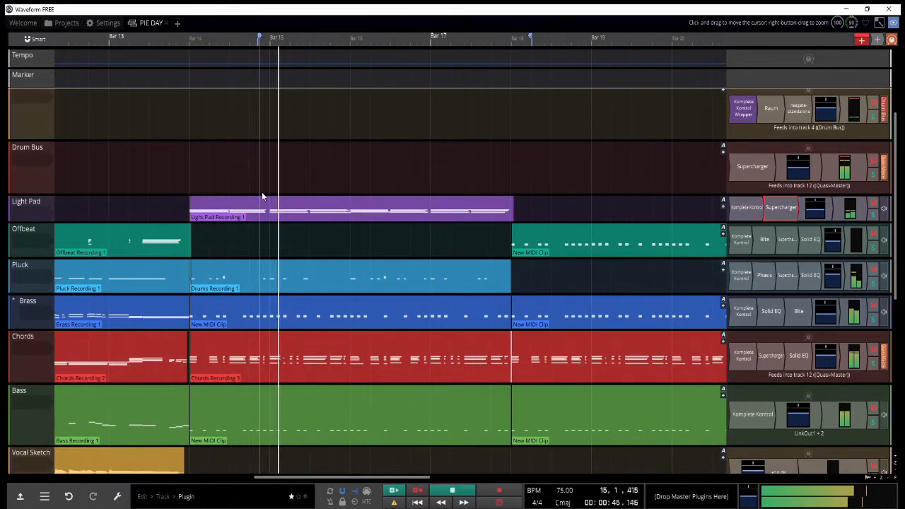
scroll(315, 187, "down", 5)
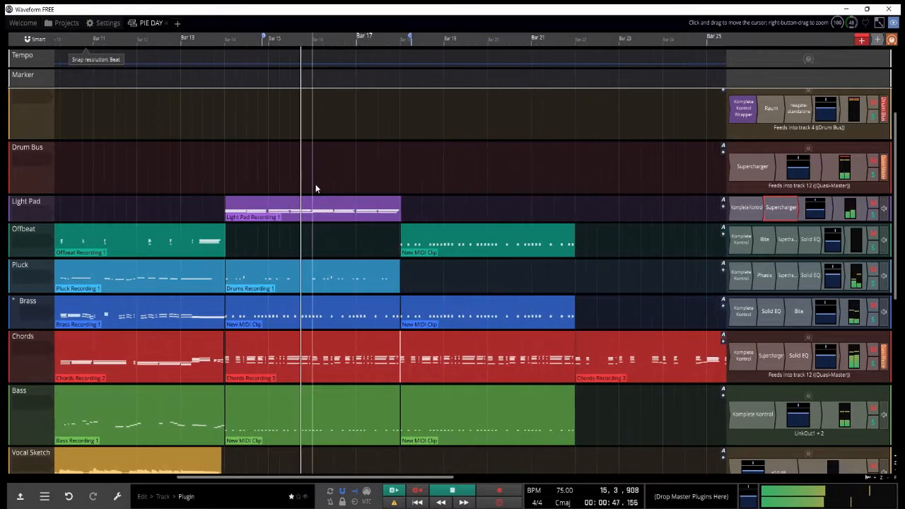
left_click(204, 202)
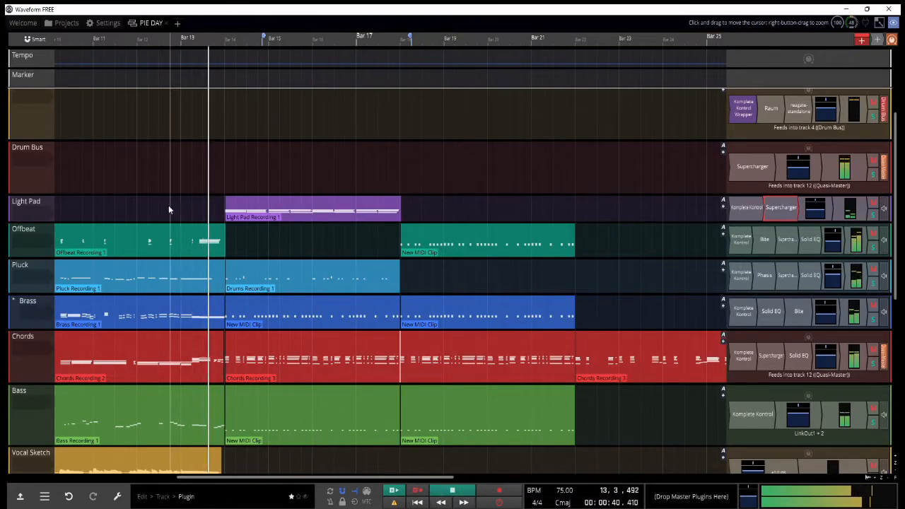
scroll(887, 318, "up", 3)
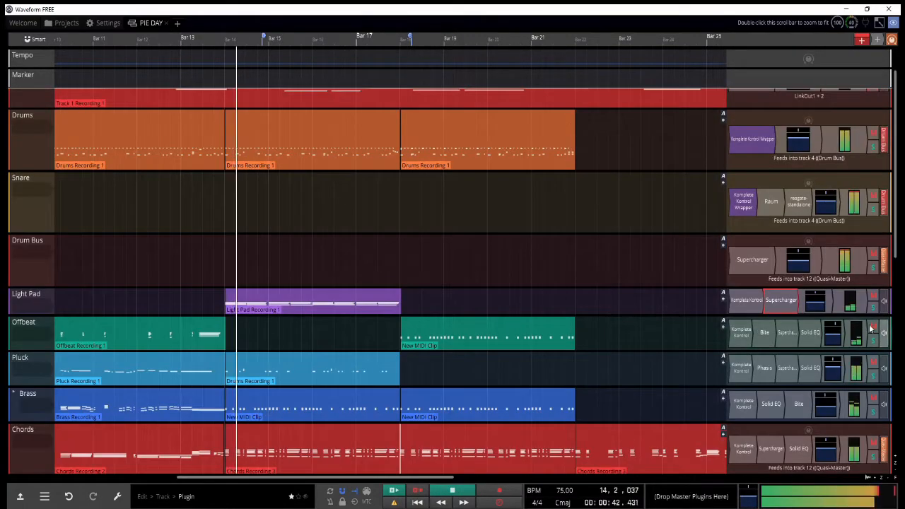
scroll(448, 280, "down", 3)
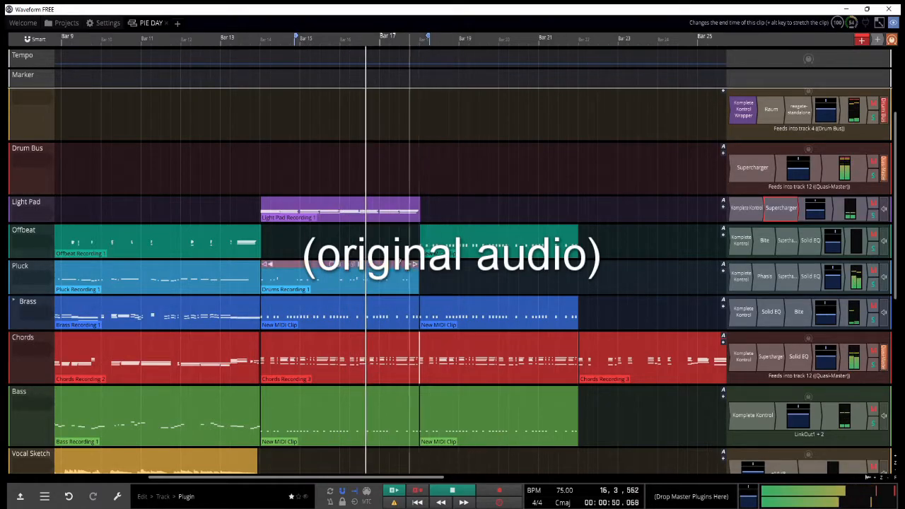
scroll(403, 265, "up", 2)
key("space")
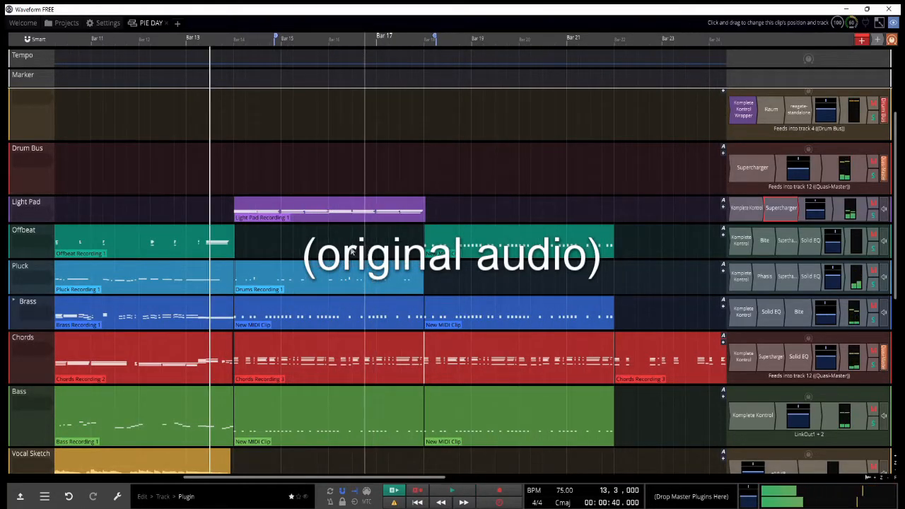
Step: Inspect the audio buffer size in the audio device settings and bring up the ASIO Link Pro window
left_click(91, 23)
left_click(47, 58)
left_click(210, 105)
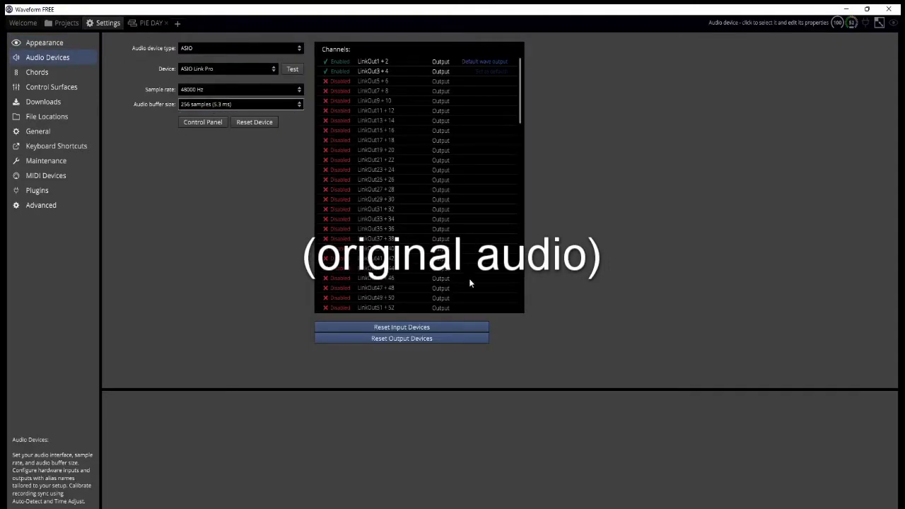
left_click(794, 508)
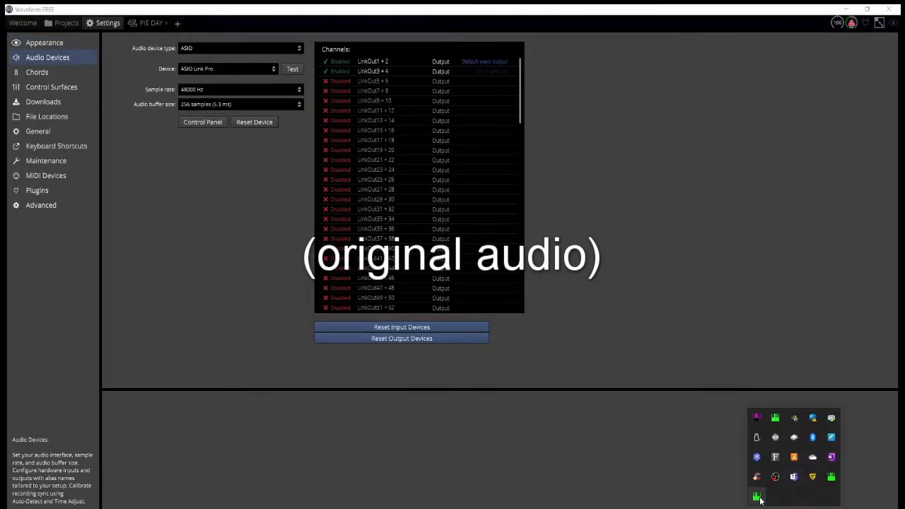
left_click(757, 497)
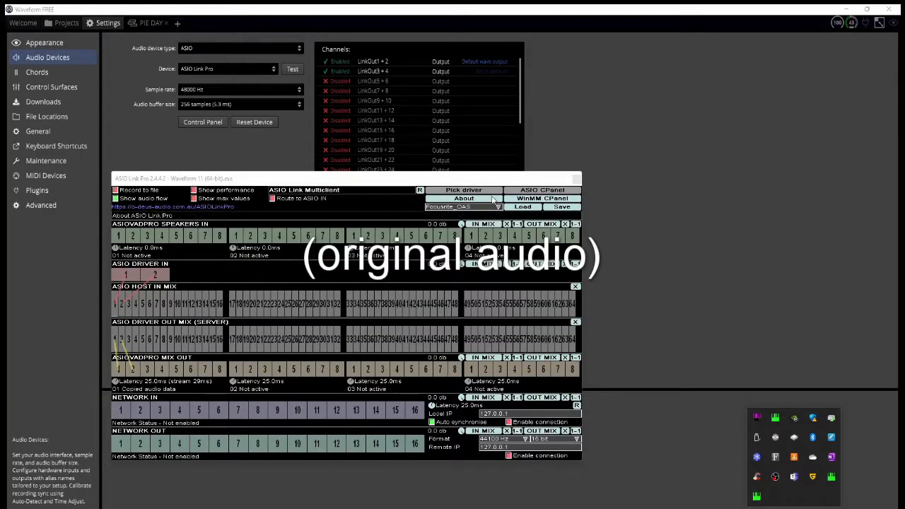
Step: Render the Light Pad clip at bar 14 to a 16-bit WAV file that replaces the clip
left_click(615, 208)
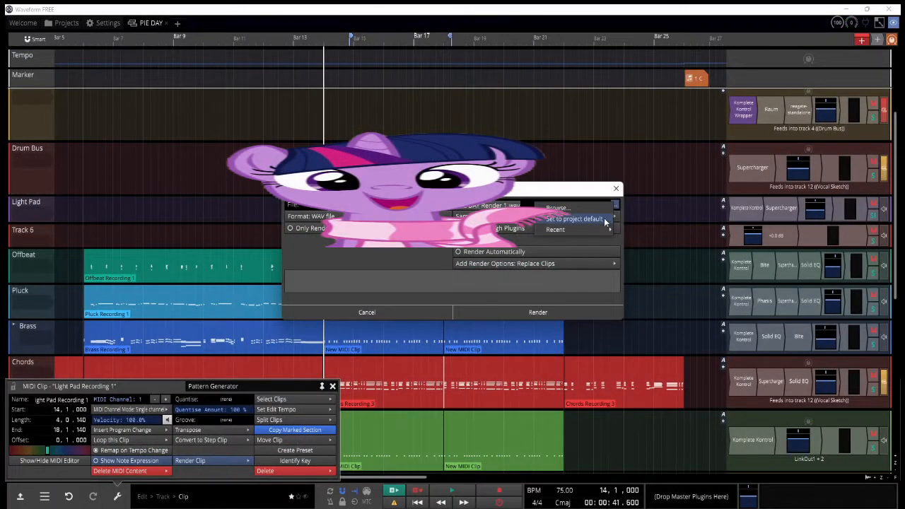
left_click(604, 218)
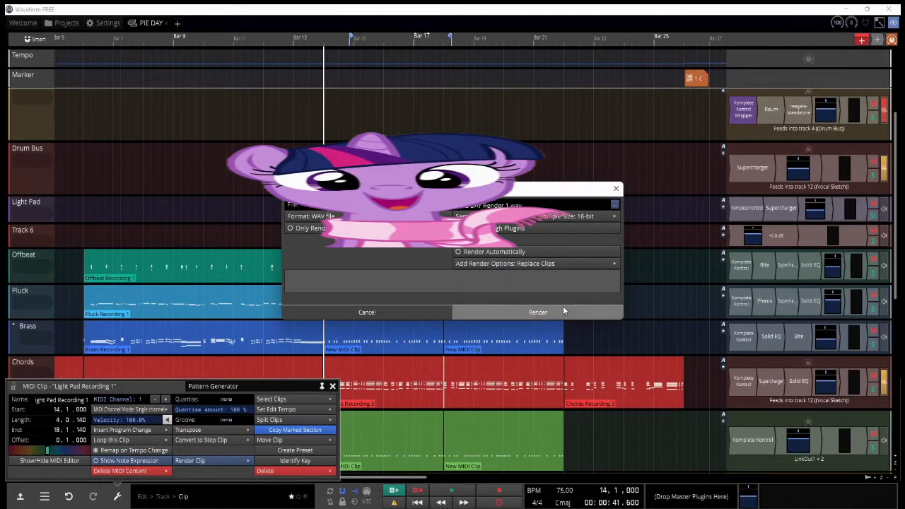
left_click(562, 306)
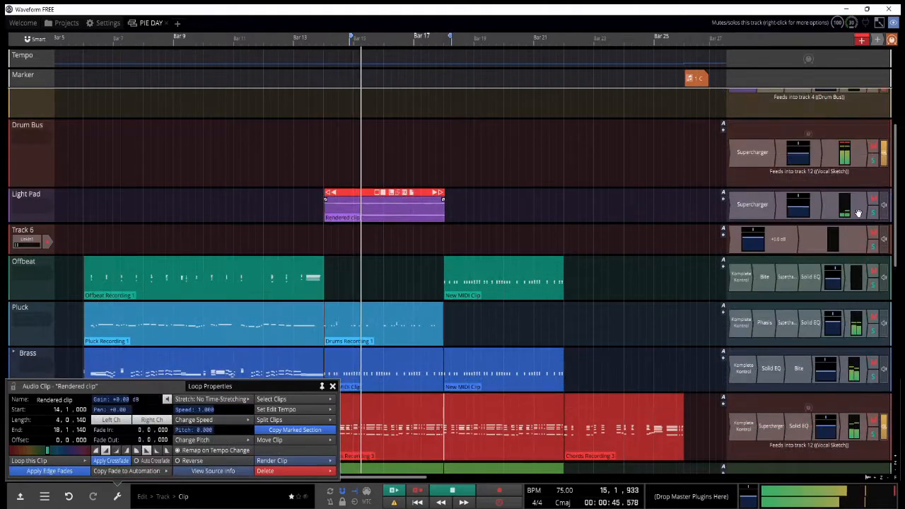
Step: Disable the Light Pad track's Komplete Kontrol plugin and open the options of the rendered Light Pad clip
right_click(742, 213)
left_click(750, 225)
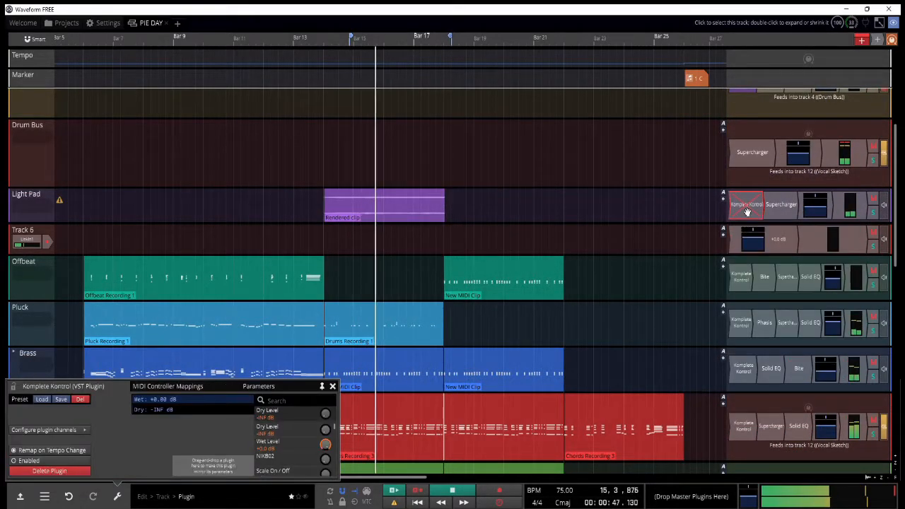
right_click(355, 195)
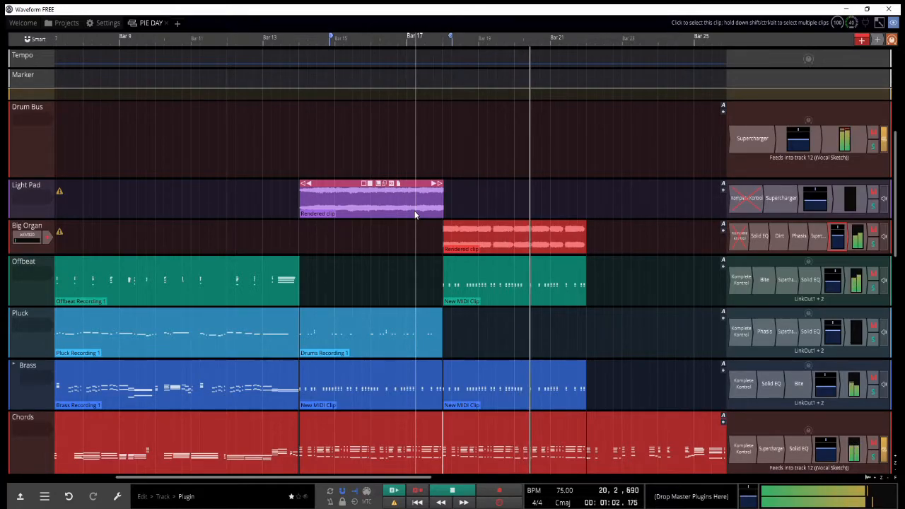
Step: Open the new MIDI clip starting at bar 18 for note editing, replay it from bar 18, and close the note editor
scroll(434, 268, "down", 6)
scroll(337, 272, "down", 1)
scroll(263, 267, "down", 1)
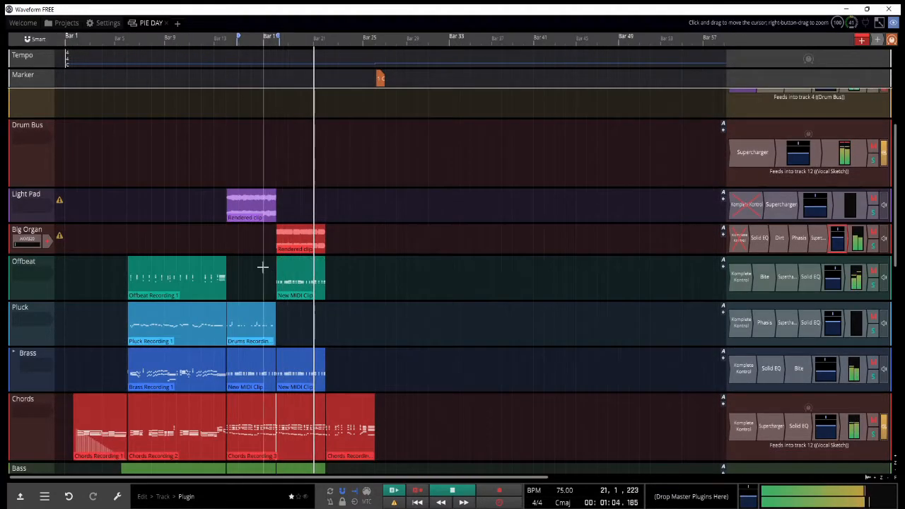
scroll(240, 269, "up", 8)
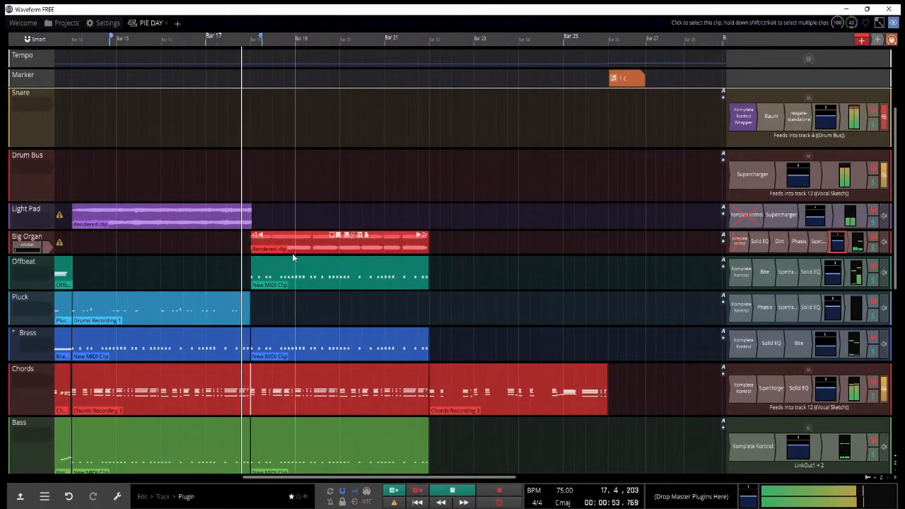
double_click(292, 258)
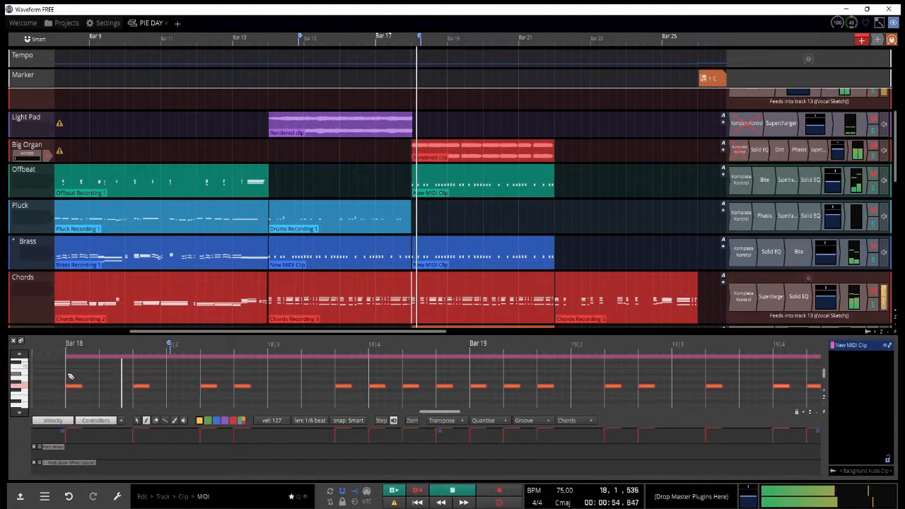
scroll(70, 379, "down", 2)
key("space")
key("space")
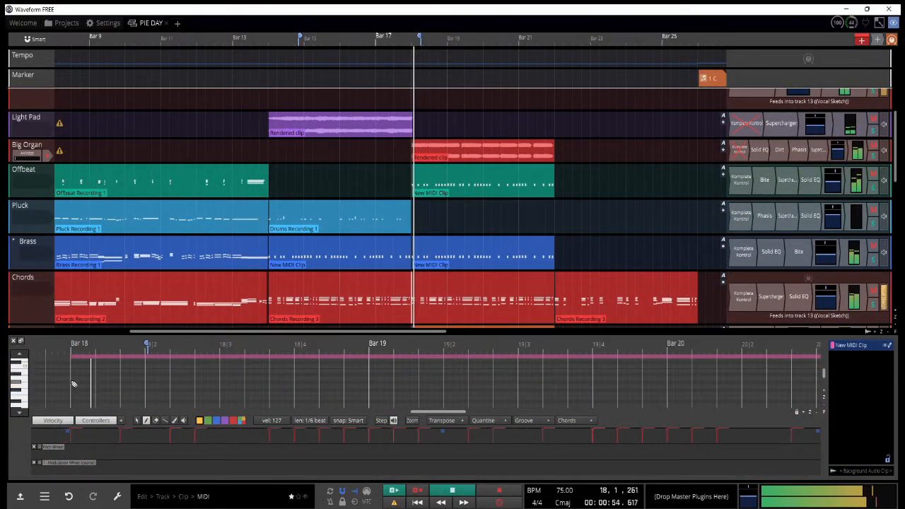
left_click(13, 341)
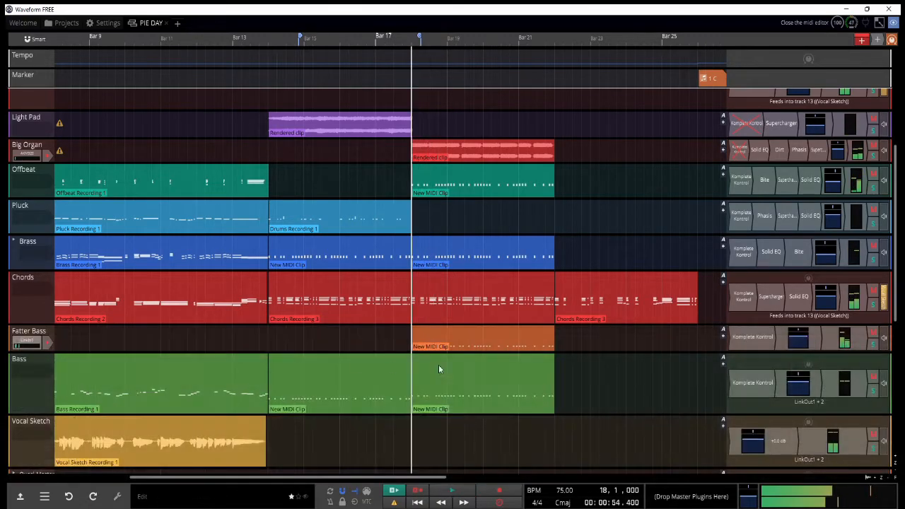
Step: Move the selected rhythm notes in the Drums clip at bar 18 down to the row beneath the existing hits, starting at bar 18
left_click_drag(453, 219, 454, 213)
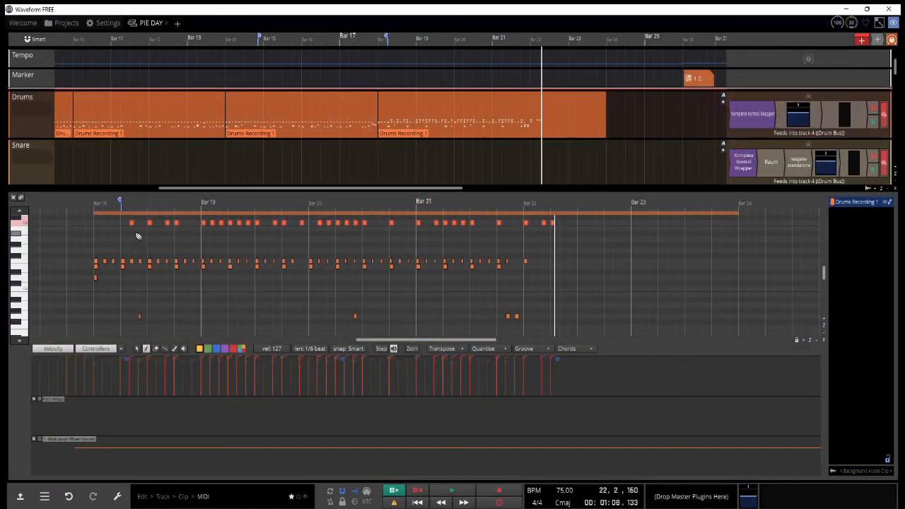
left_click_drag(131, 223, 109, 310)
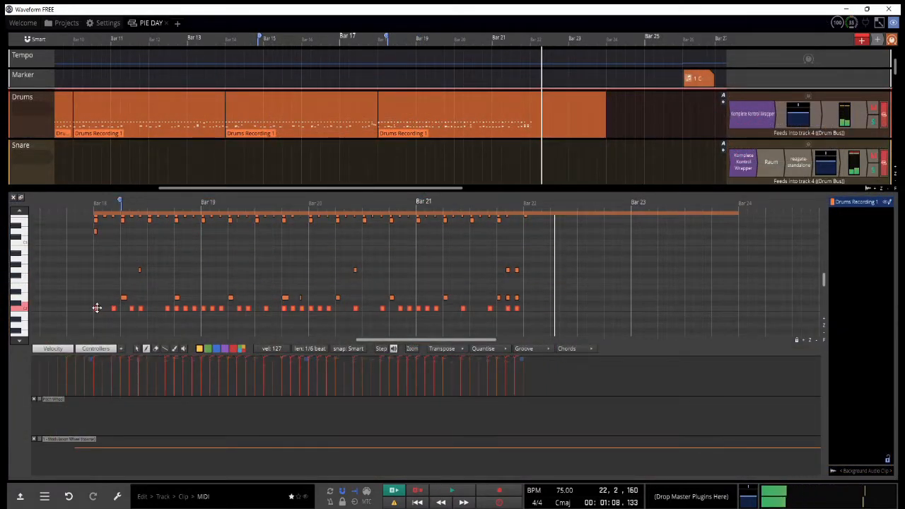
Step: Play the edited Drums pattern from bar 18 and reposition the playhead to replay part of the section
key("space")
scroll(92, 261, "up", 1)
scroll(93, 263, "up", 1)
scroll(94, 264, "down", 1)
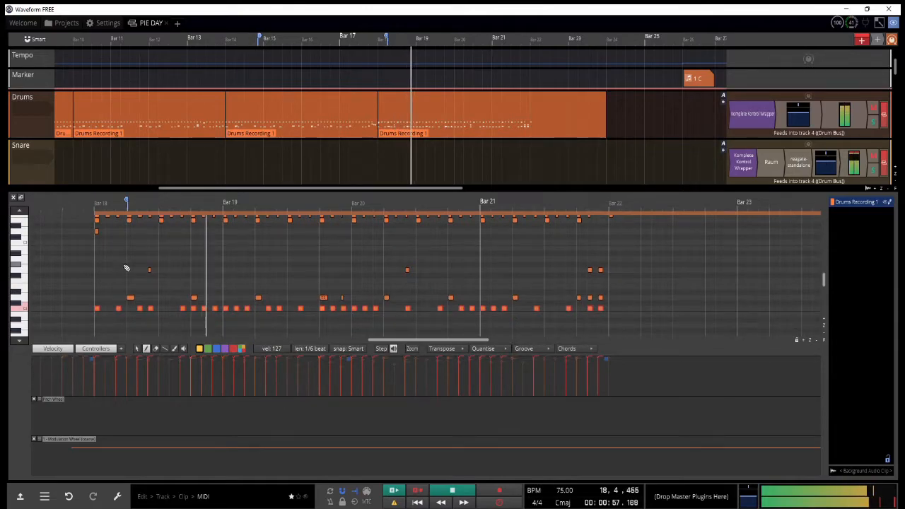
scroll(212, 291, "up", 1)
scroll(255, 312, "up", 1)
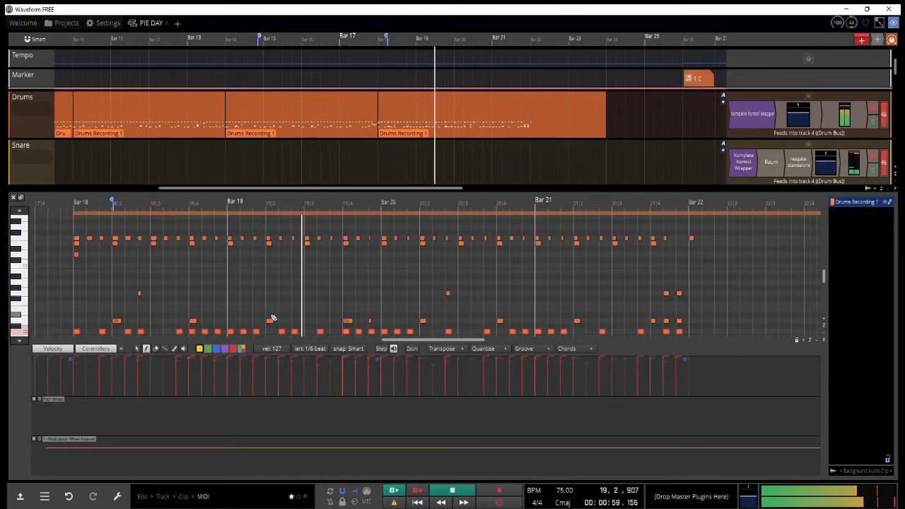
key("space")
left_click(283, 206)
key("space")
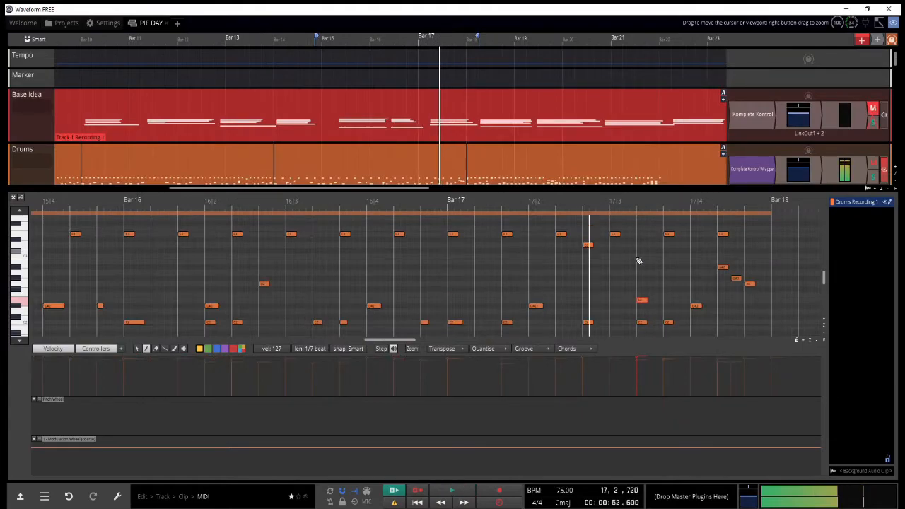
Step: Raise the selected extra hits around beats 3 and 4 of bar 17 in the Drums clip and cut them
key("Up")
key("Up")
key("Up")
key("Up")
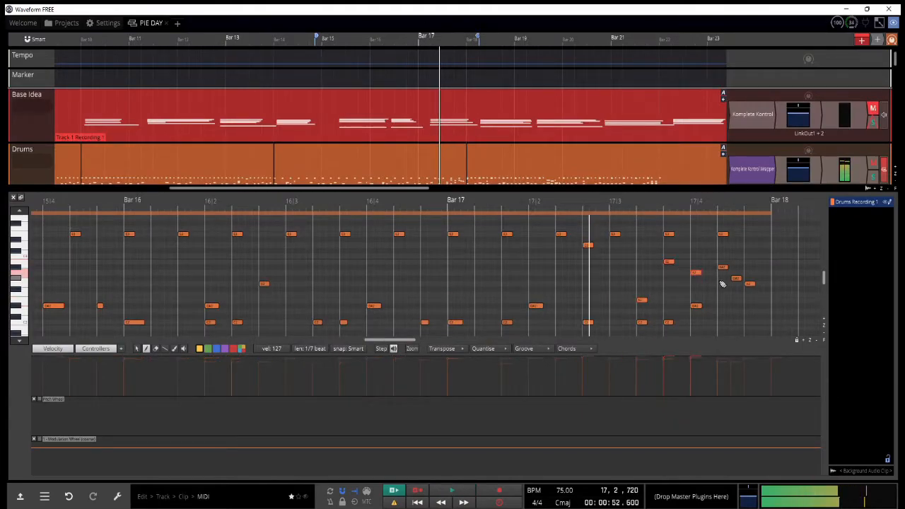
key("ctrl+x")
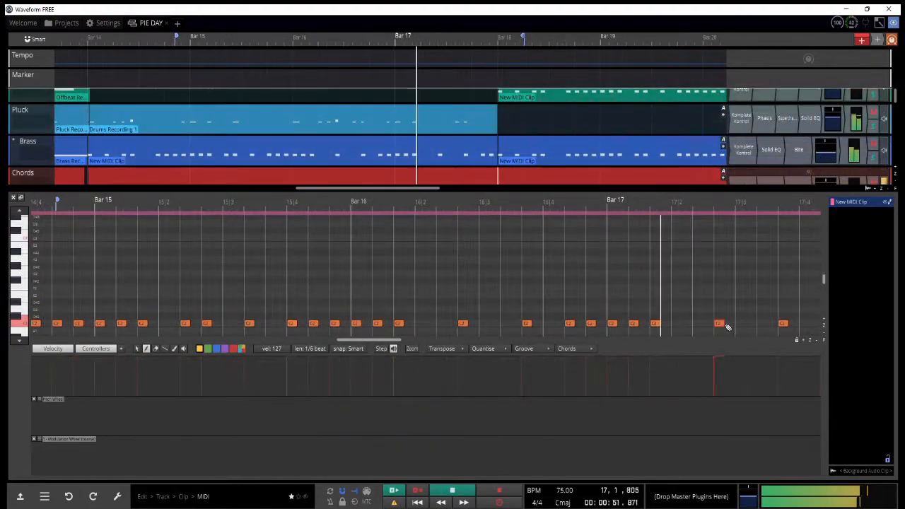
Step: Lengthen the C2 note just before beat 3 of bar 17 to 1 beat in the new MIDI clip and close the note editor
key("space")
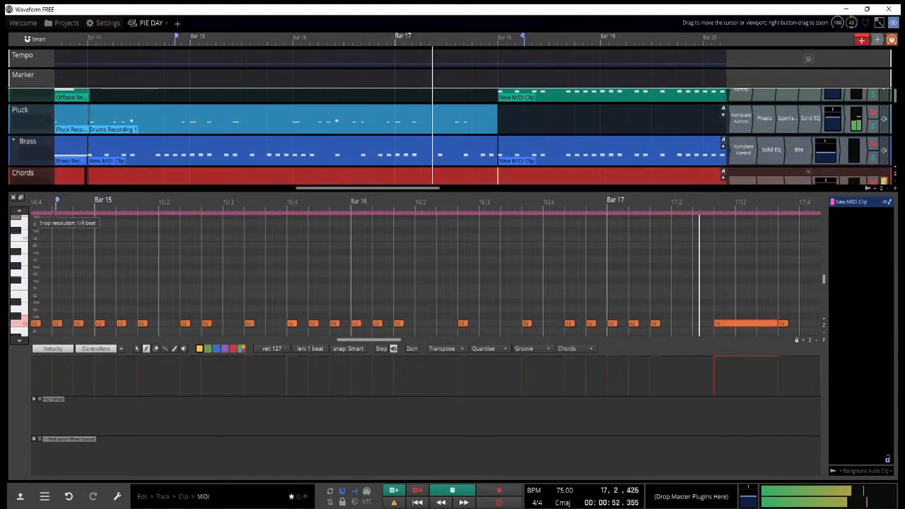
left_click(11, 198)
left_click(396, 287)
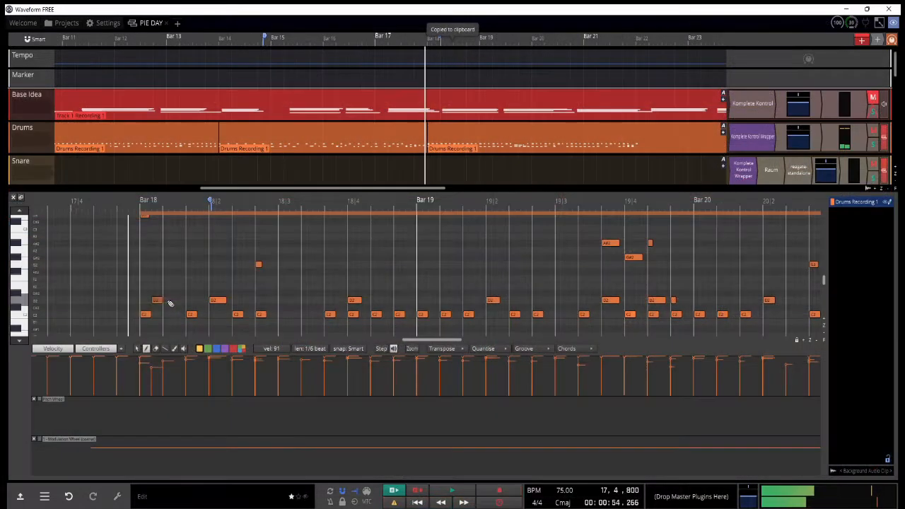
Step: Add quiet snare ghost notes before beats 2 and 4 of bar 18 in the Drums clip, playing the pattern between edits
left_click(203, 299)
key("space")
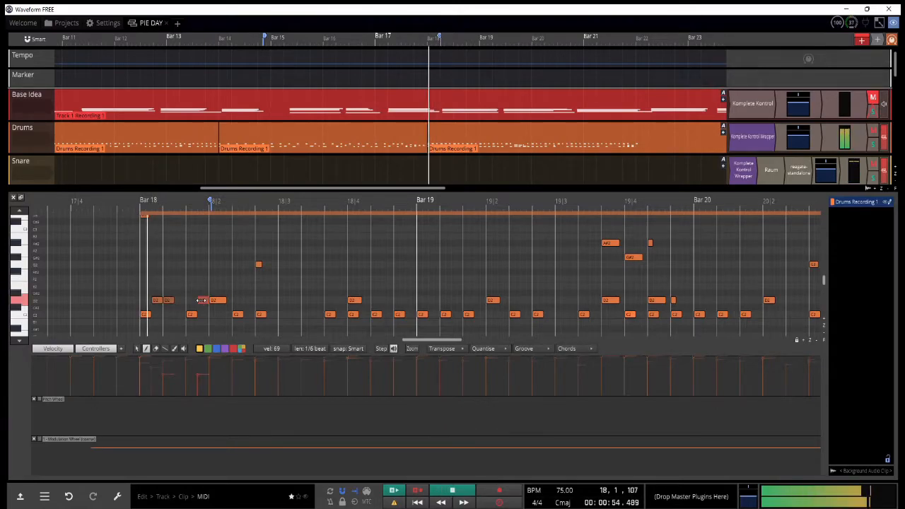
key("space")
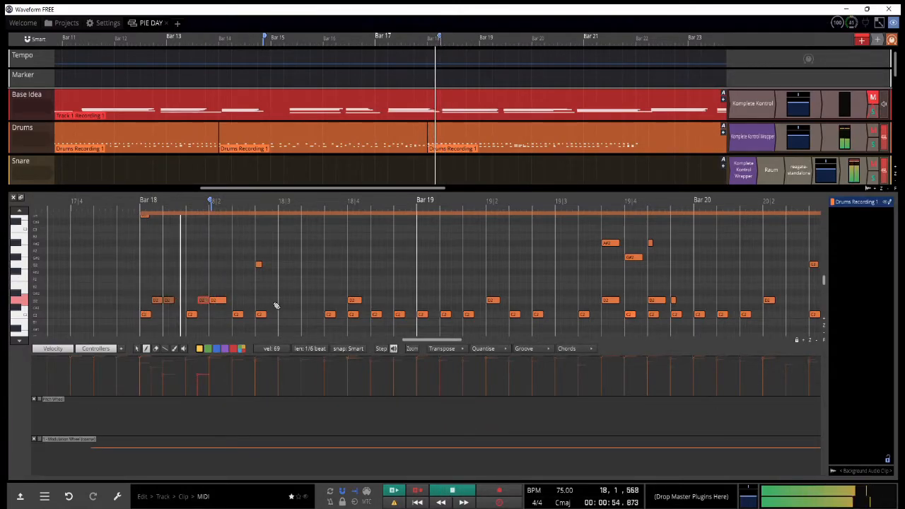
left_click_drag(238, 200, 232, 200)
key("ctrl+x")
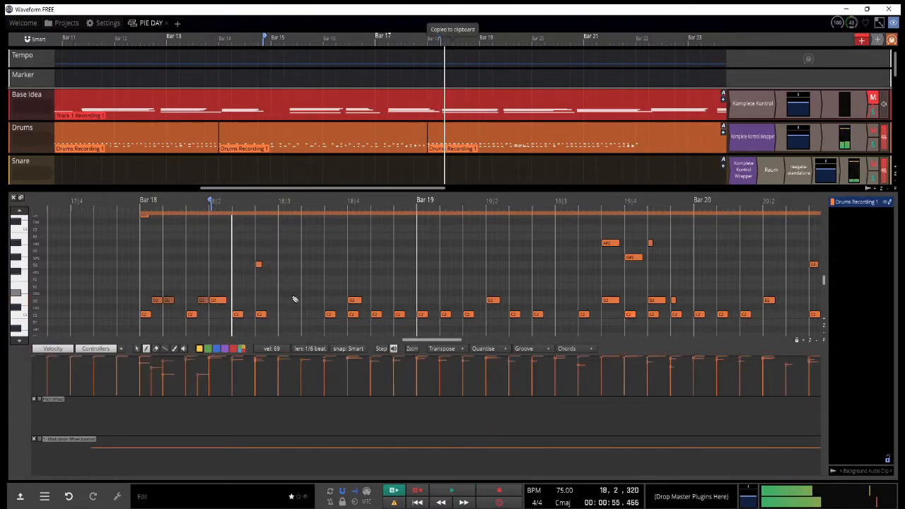
left_click(306, 300)
left_click(318, 286)
key("space")
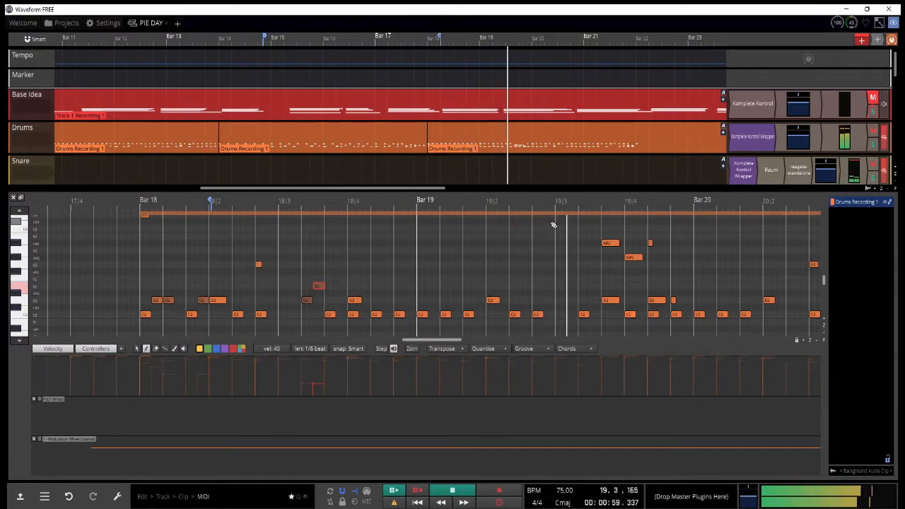
Step: Play the full arrangement past bar 22 to review all layered tracks together
scroll(457, 238, "down", 3)
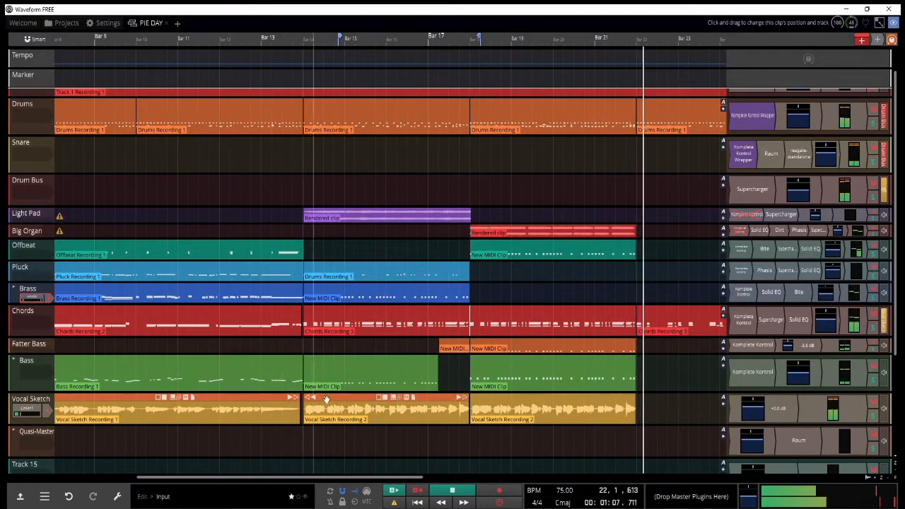
key("space")
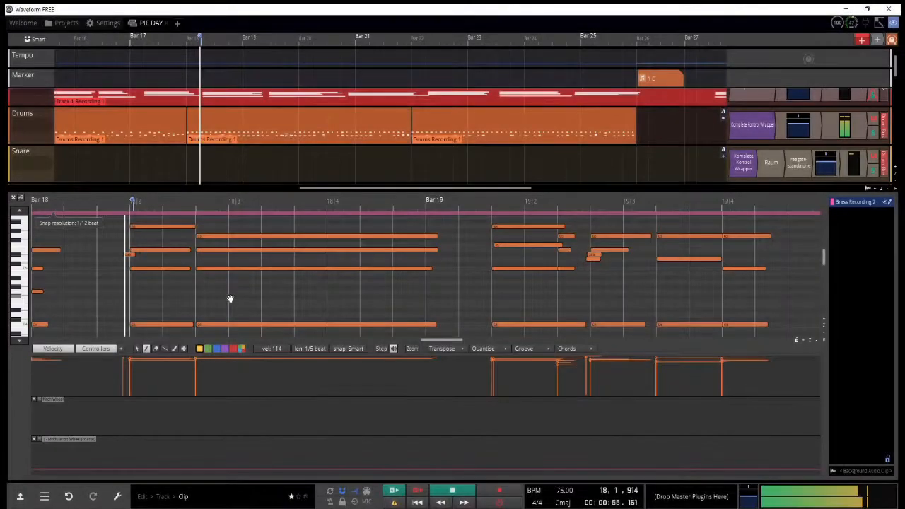
scroll(230, 299, "down", 3)
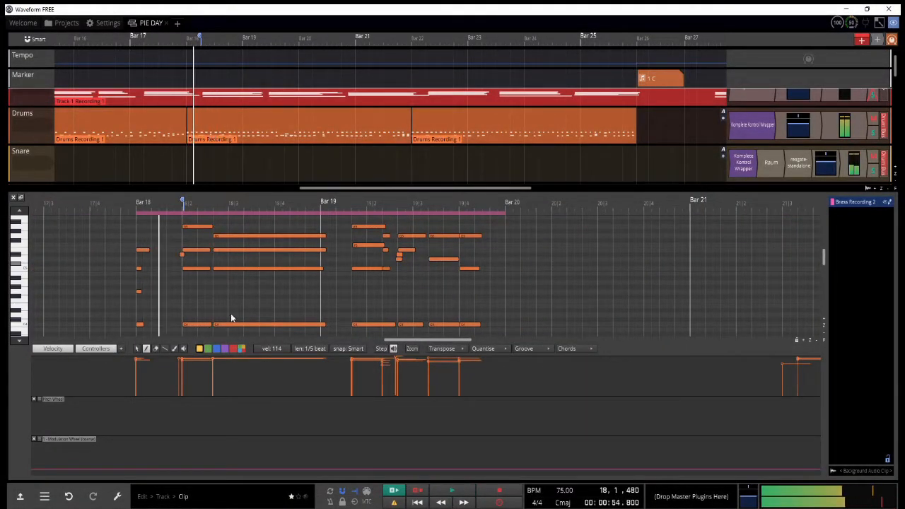
Step: Delete the lower notes of bars 18 and 19 in the Brass Recording 2 clip, return the playhead to bar 18, and close the note editor
left_click_drag(135, 260, 252, 327)
key("ctrl+x")
left_click_drag(354, 262, 450, 351)
key("ctrl+x")
left_click(139, 203)
left_click(13, 197)
Step: Copy the Pluck track's Brass Recording 2 clip from bar 18 to bar 20
left_click_drag(213, 276, 327, 277)
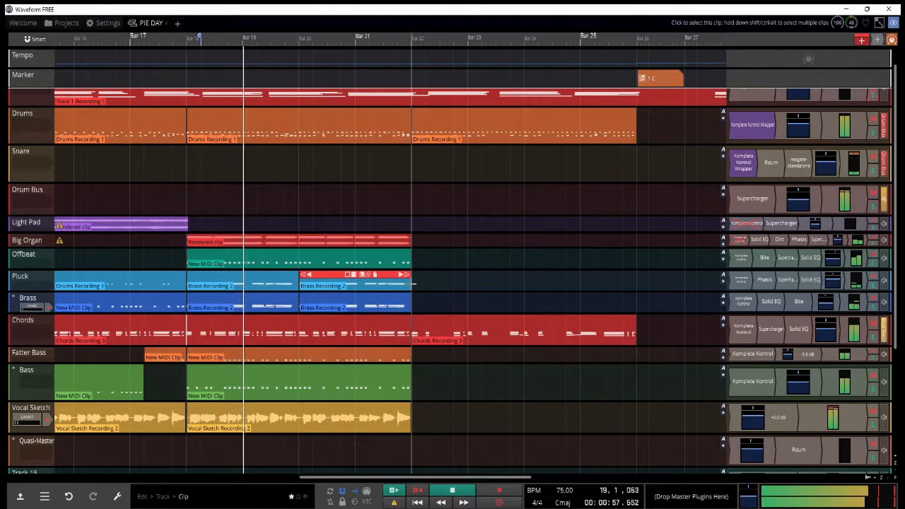
scroll(414, 283, "down", 2)
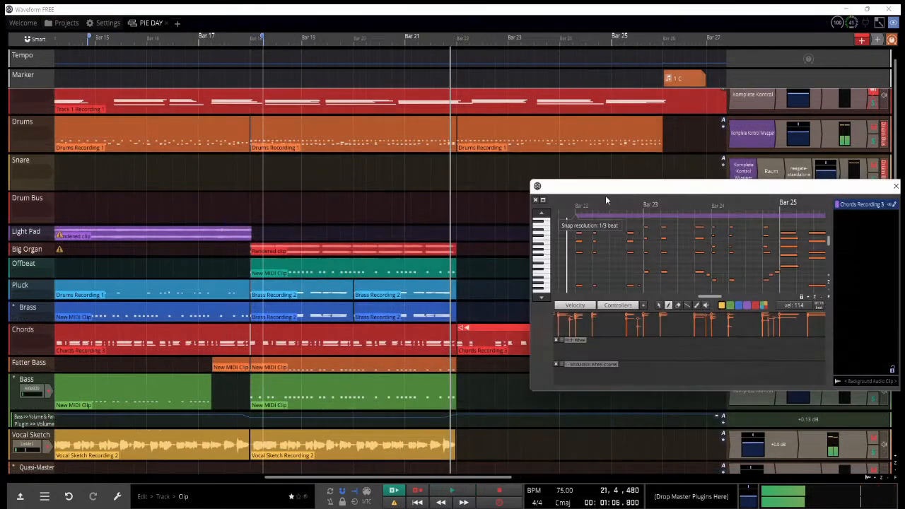
Step: Review the Chords clip from bar 22 in the floating note editor alongside the arrangement during playback
left_click_drag(605, 195, 653, 195)
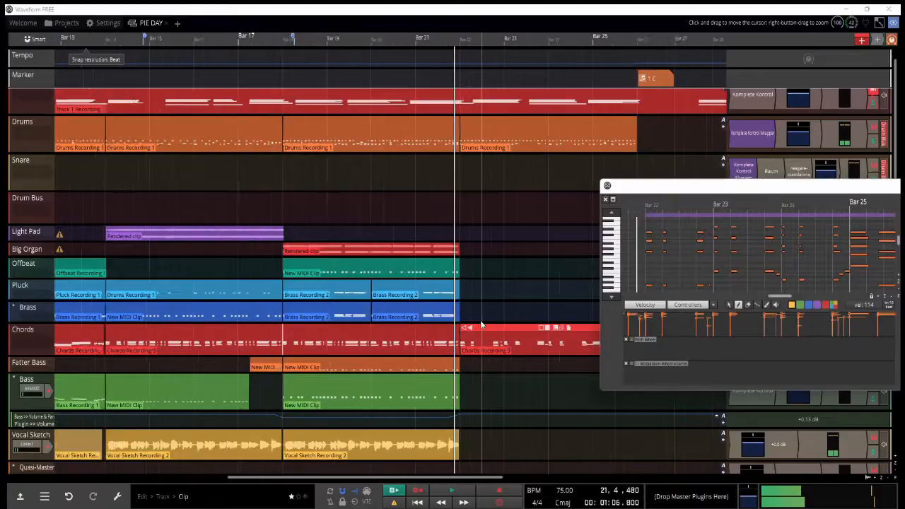
scroll(444, 234, "down", 1)
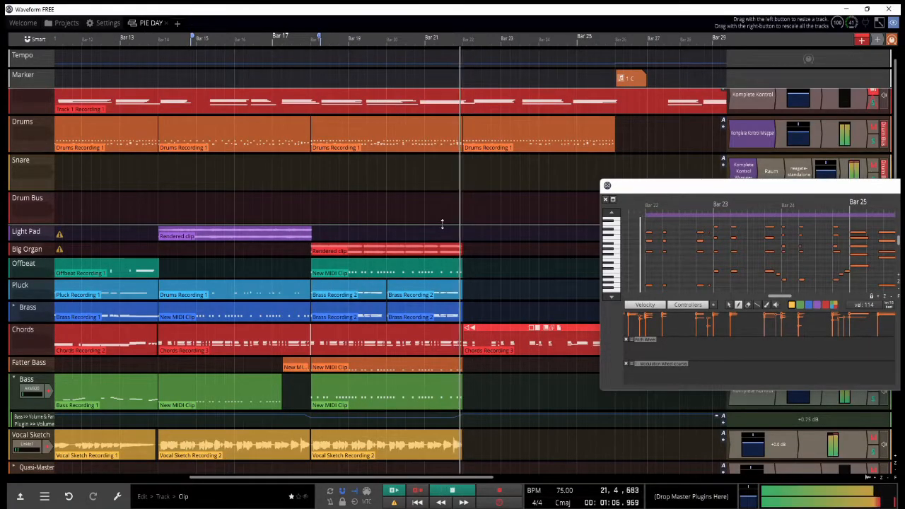
scroll(532, 333, "up", 1)
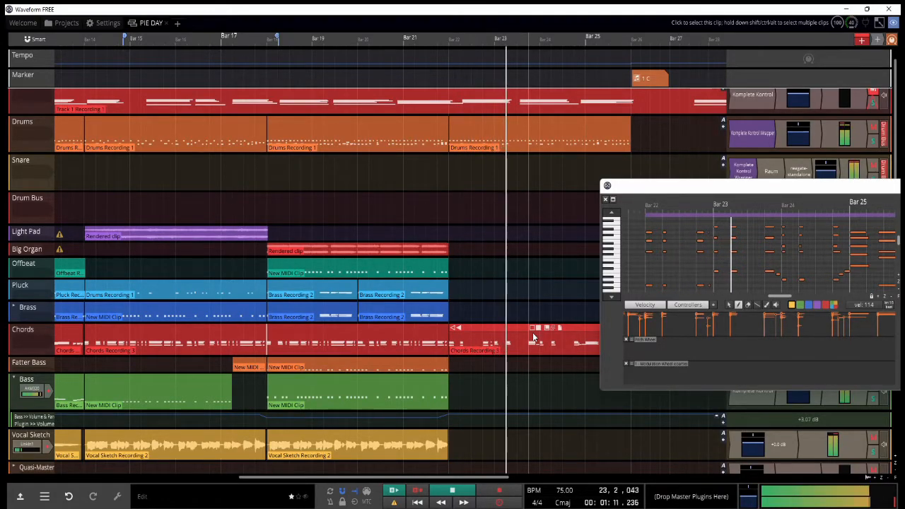
scroll(559, 295, "up", 2)
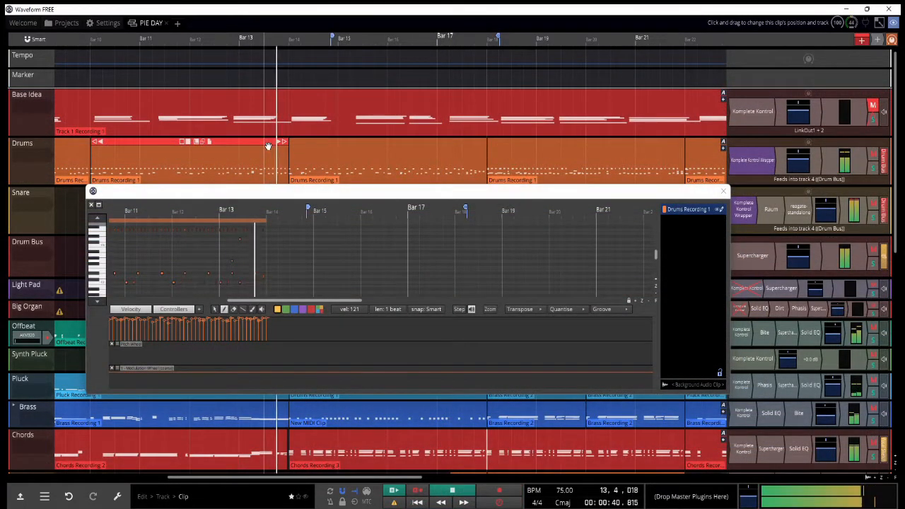
Step: Cut a hit near the end of bar 13 in the Drums clip, replay the passage into bar 14, and close the note editor
scroll(258, 256, "up", 3)
key("space")
left_click(263, 278)
key("ctrl+x")
key("space")
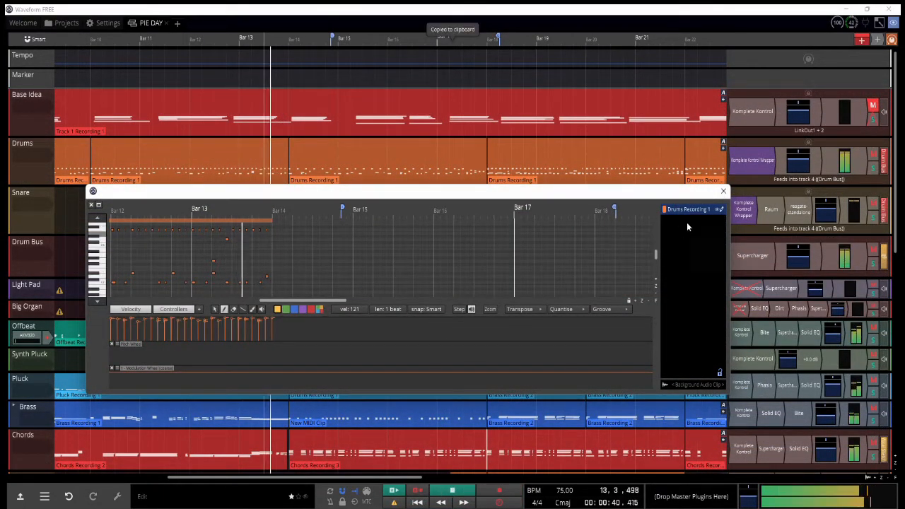
left_click(722, 192)
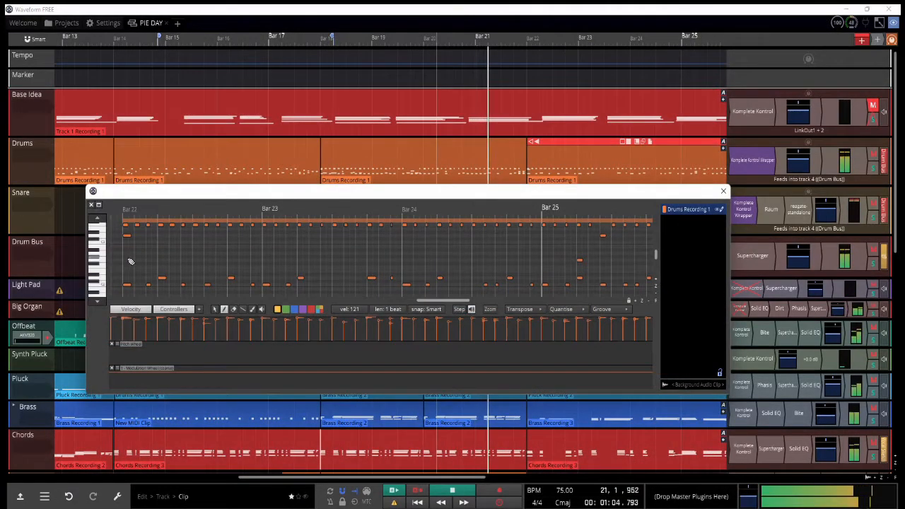
Step: Try different hits at the start of bar 22 in the Drums clip and place a low hit on its first beat
left_click(130, 258)
key("ctrl+x")
left_click(129, 261)
key("ctrl+x")
left_click(127, 284)
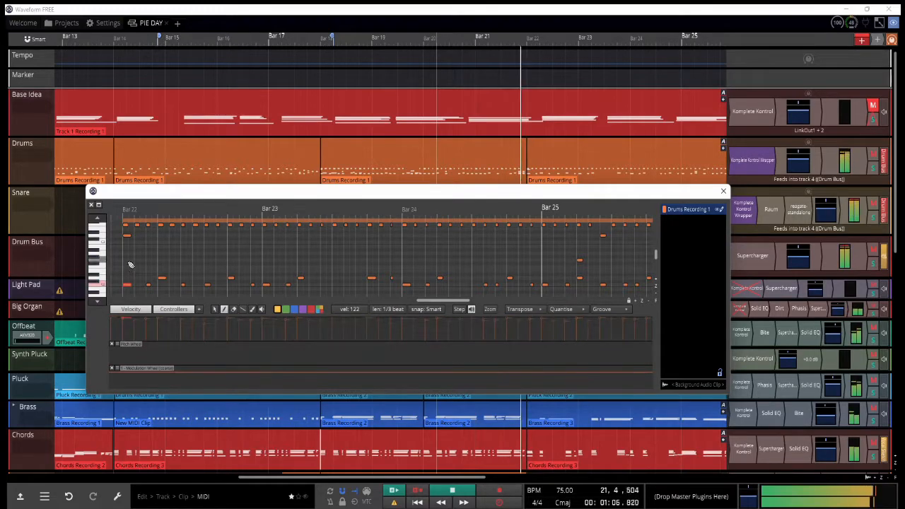
Step: Remove the hi-hat notes from the first beat of bar 22 in the Drums clip and replay the transition from bar 21
key("space")
left_click(339, 217)
key("ctrl+x")
key("space")
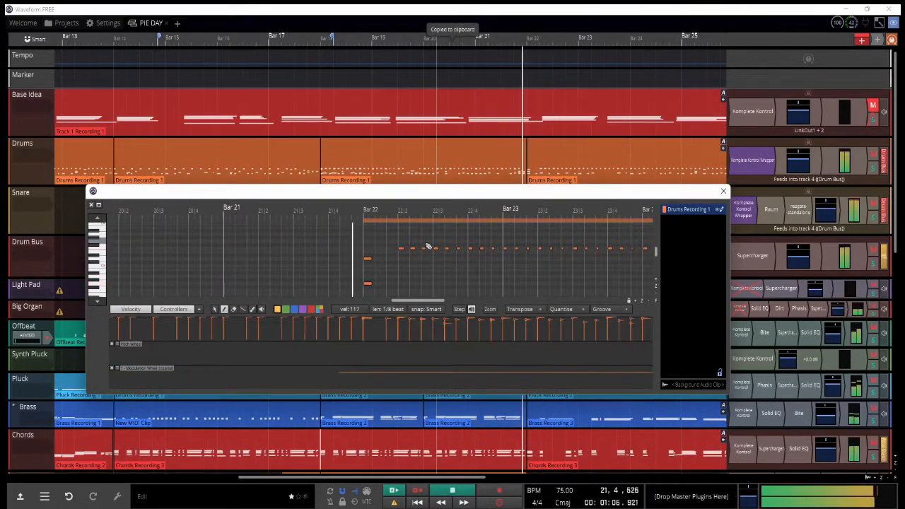
scroll(428, 242, "down", 1)
key("space")
left_click(369, 214)
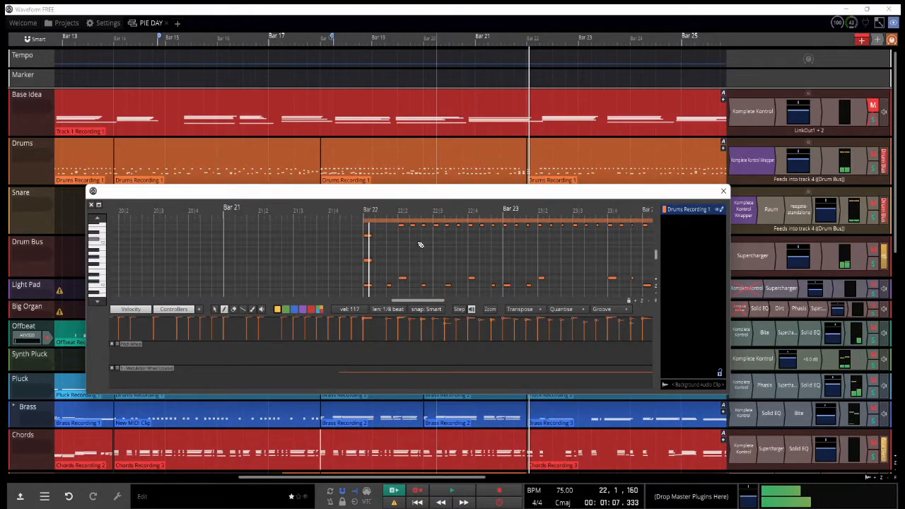
Step: Delete the hi-hat notes across beats 2 and 3 of bar 22 in the Drums clip, replay the edit, and close the note editor
left_click_drag(396, 239, 428, 256)
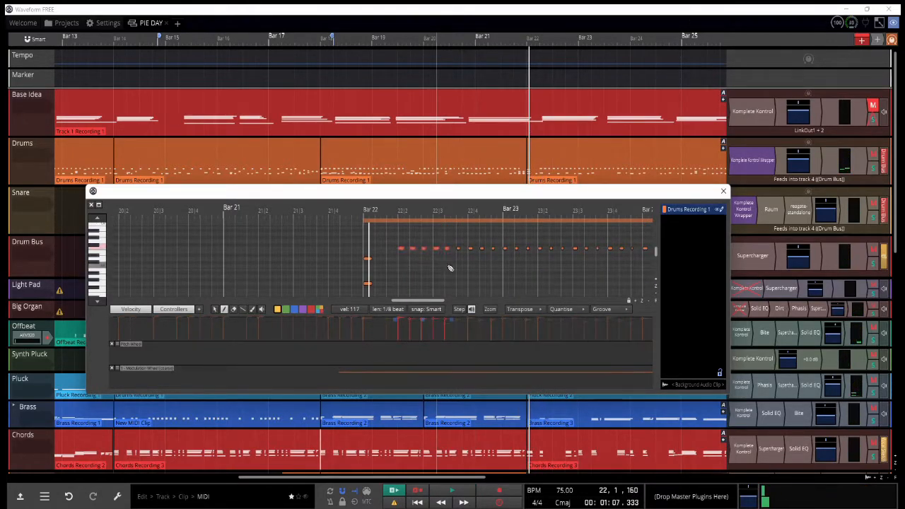
key("ctrl+x")
key("space")
scroll(485, 262, "down", 1)
left_click(354, 214)
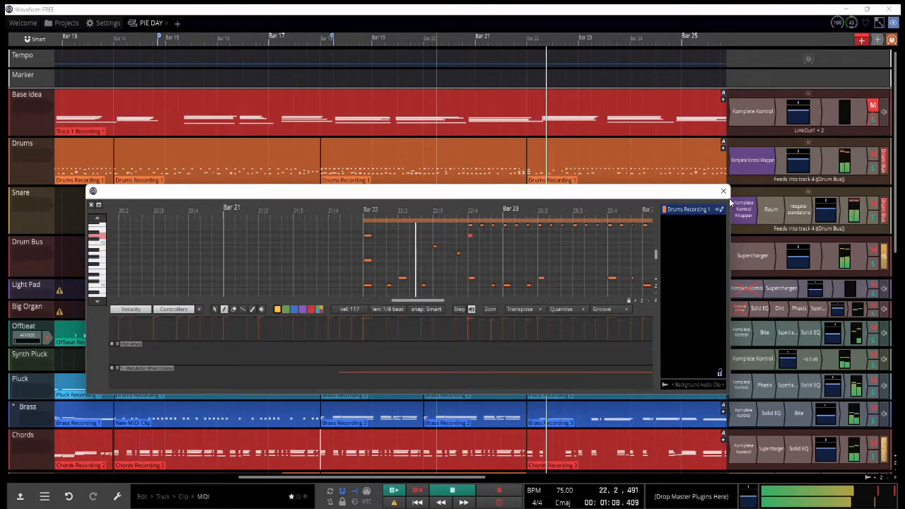
left_click(724, 191)
Step: Replay the arrangement from just before bar 22 and start recording a new part on the Offbeat track
scroll(426, 226, "down", 2)
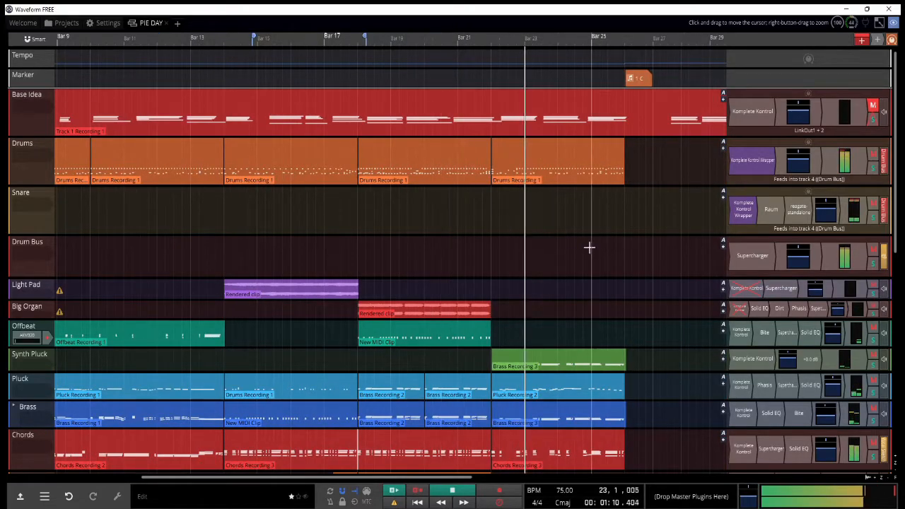
scroll(583, 246, "up", 4)
scroll(364, 208, "down", 3)
left_click(346, 215)
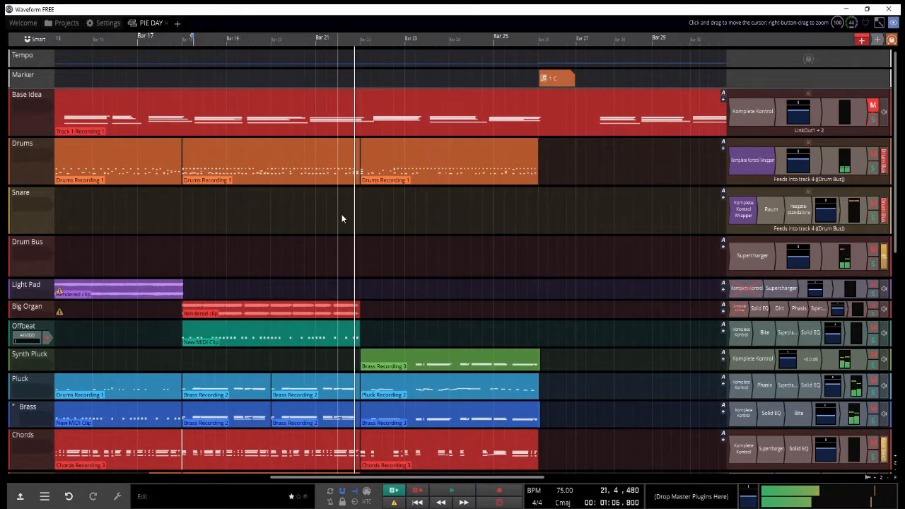
key("space")
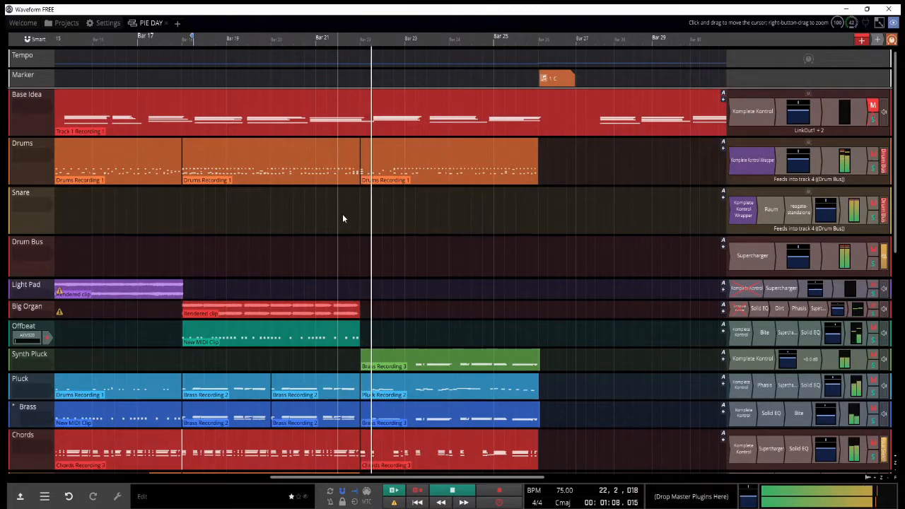
key("space")
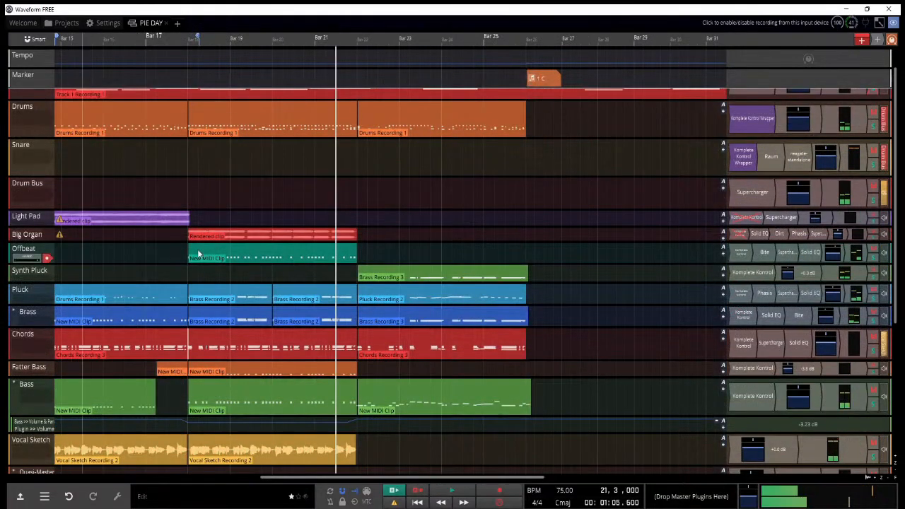
key("r")
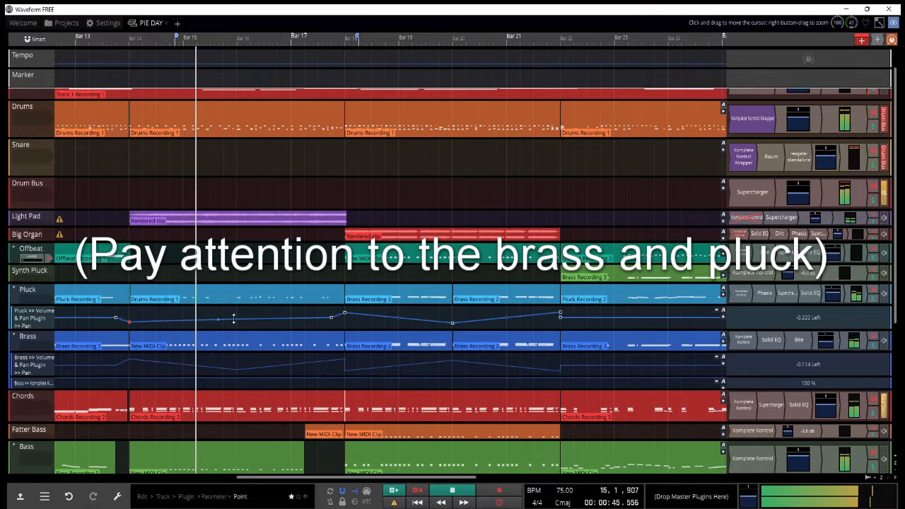
Step: Shape the Pluck track's pan automation by raising a point to the right near bar 16 and moving the point at bar 18
left_click_drag(233, 319, 234, 313)
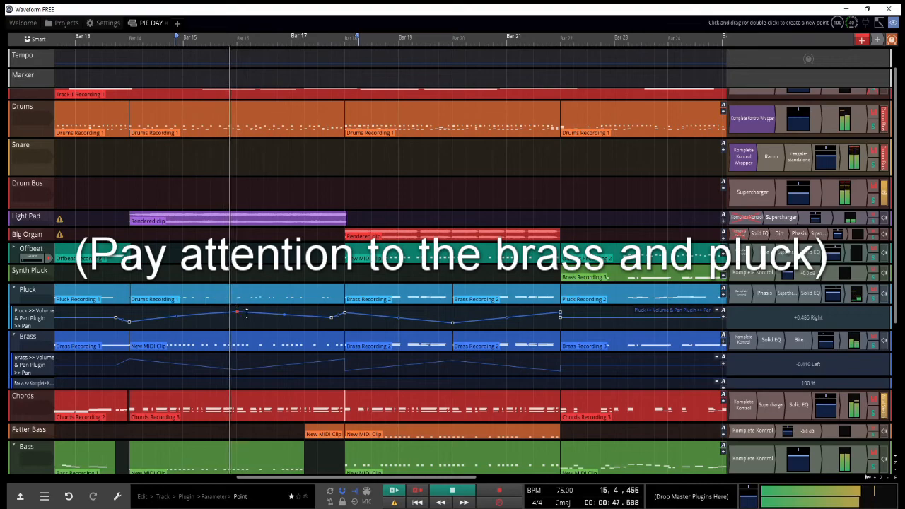
left_click_drag(344, 313, 328, 321)
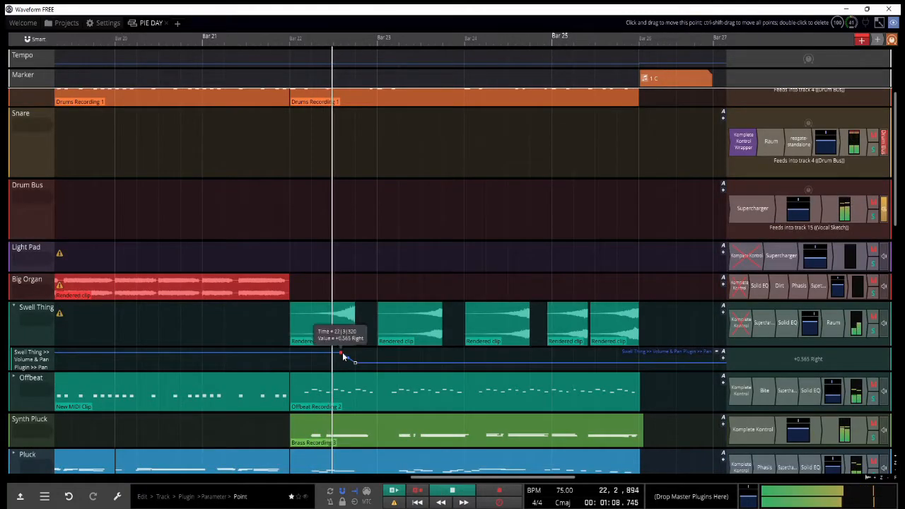
Step: Raise the Swell Thing track's pan automation to the right at the end of the second swell clip in bar 23
scroll(343, 357, "up", 2)
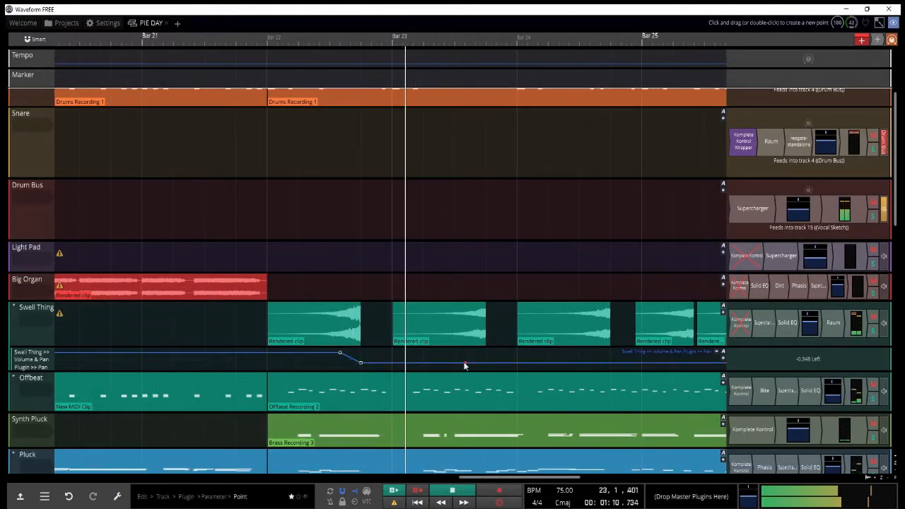
left_click_drag(485, 362, 486, 352)
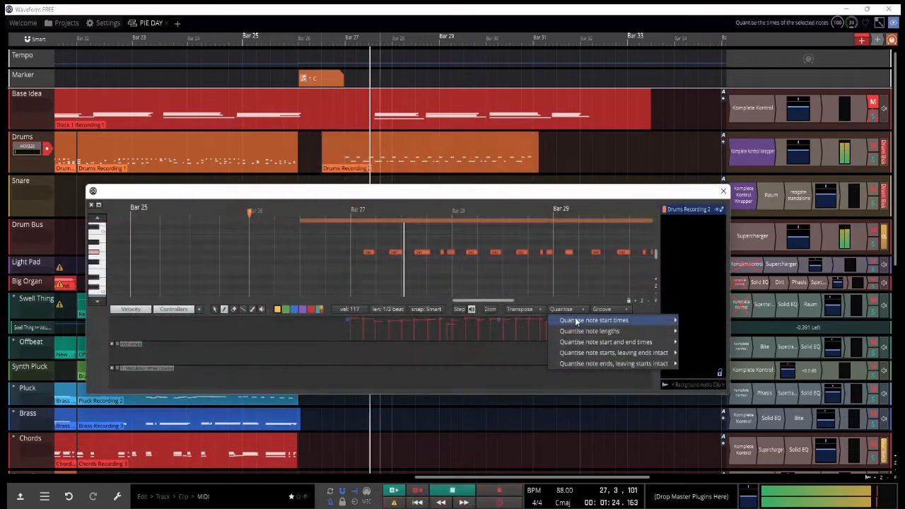
Step: Quantise the note start times in the Drums Recording 2 clip to the nearest 1/6 beat
mouse_move(579, 319)
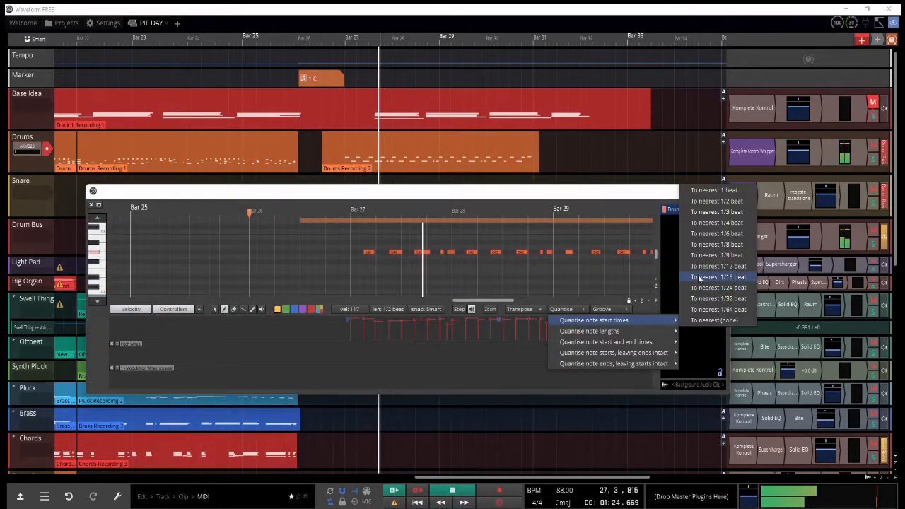
left_click(708, 234)
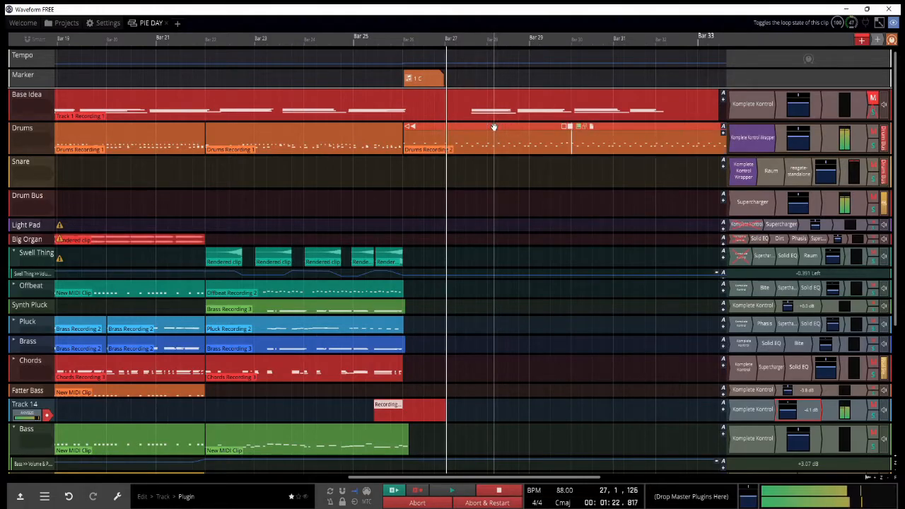
scroll(498, 177, "down", 3)
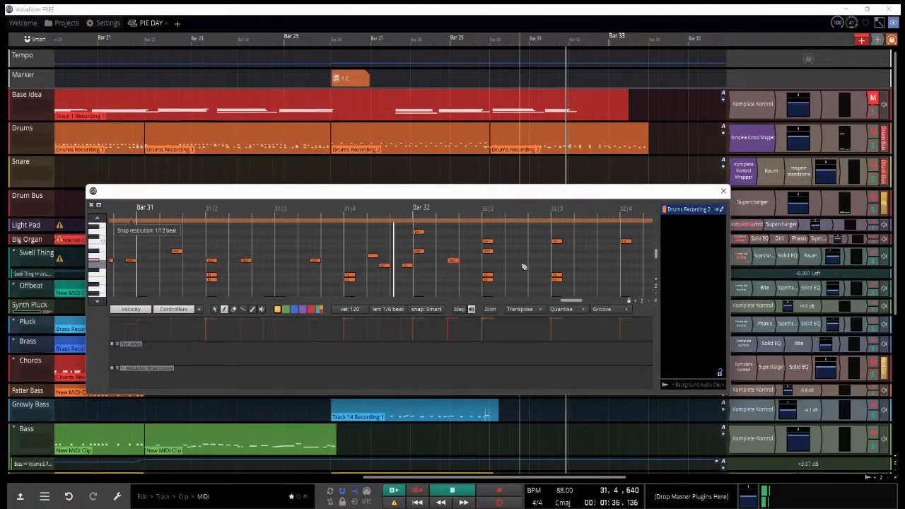
Step: Audition the final bars of the Drums Recording 2 clip, select its last note before bar 34, and close the MIDI editor
key("space")
key("space")
scroll(478, 224, "down", 3)
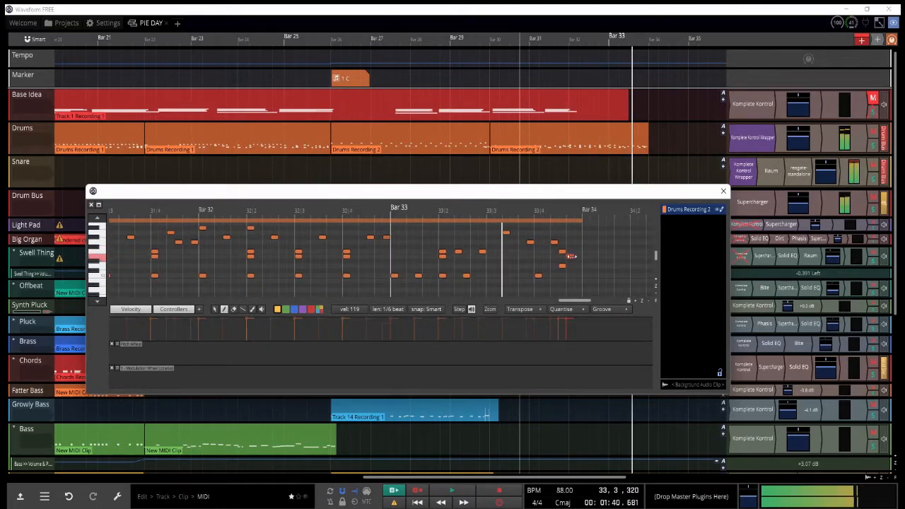
left_click(578, 257)
key("space")
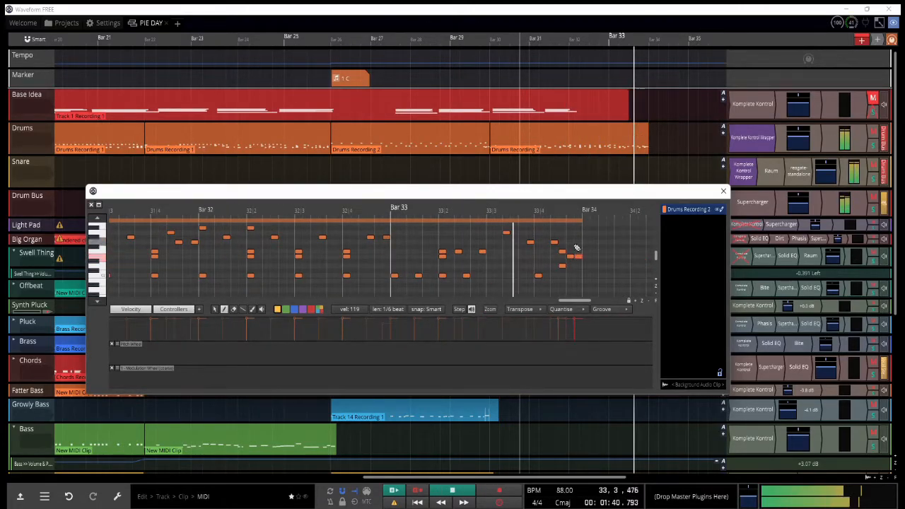
left_click(724, 191)
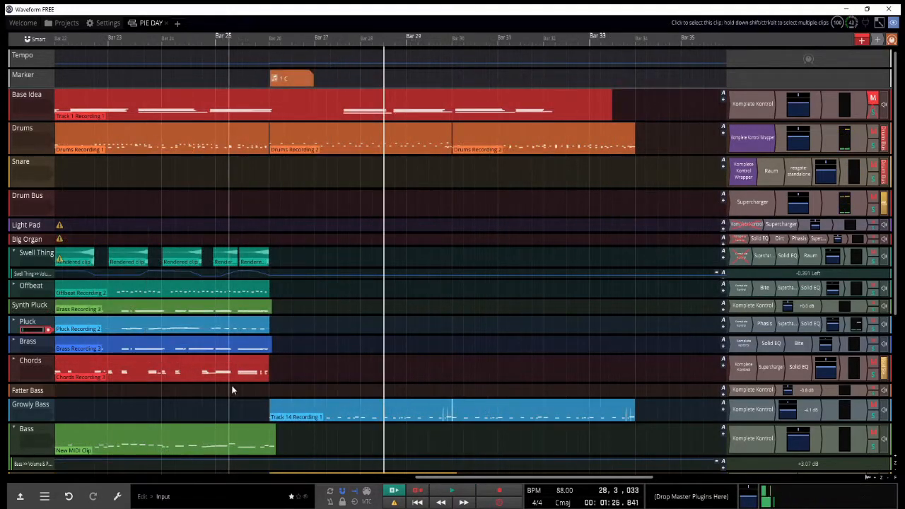
Step: Record a new Pluck part starting shortly after the beginning of bar 25, and stop at the end of the take
left_click(237, 388)
key("r")
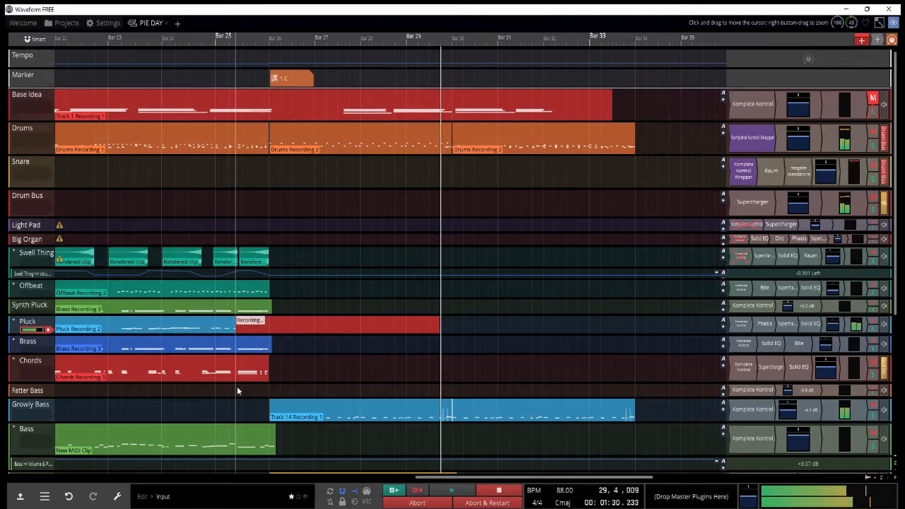
key("space")
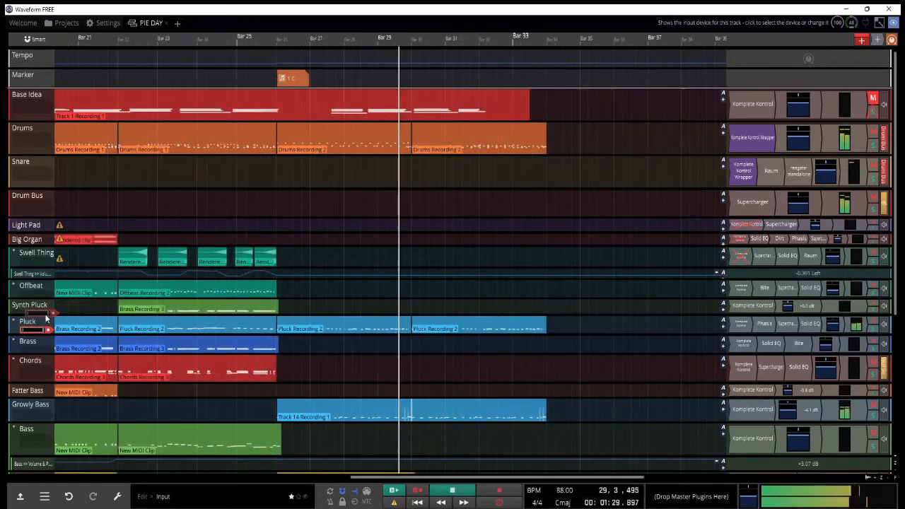
Step: Move the MIDI input from Pluck to Synth Pluck and position playback in bar 29
left_click_drag(48, 327, 51, 317)
scroll(411, 312, "up", 5)
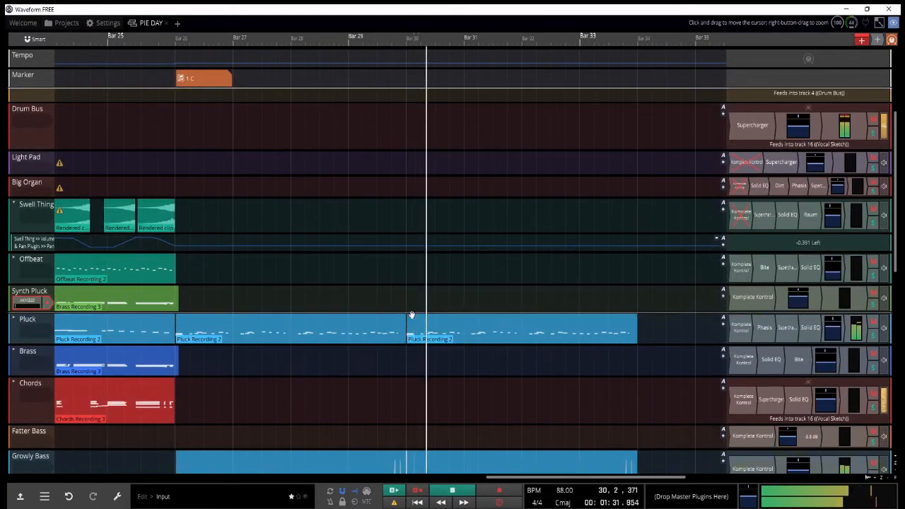
left_click(375, 304)
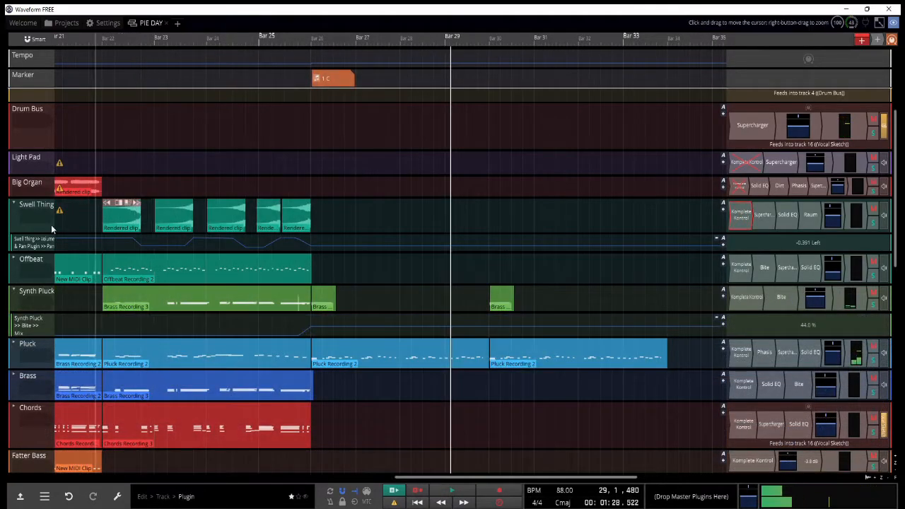
Step: Move the MIDI input from Synth Pluck to Swell Thing and record a new swell starting within bar 29
left_click(50, 224)
left_click(43, 294)
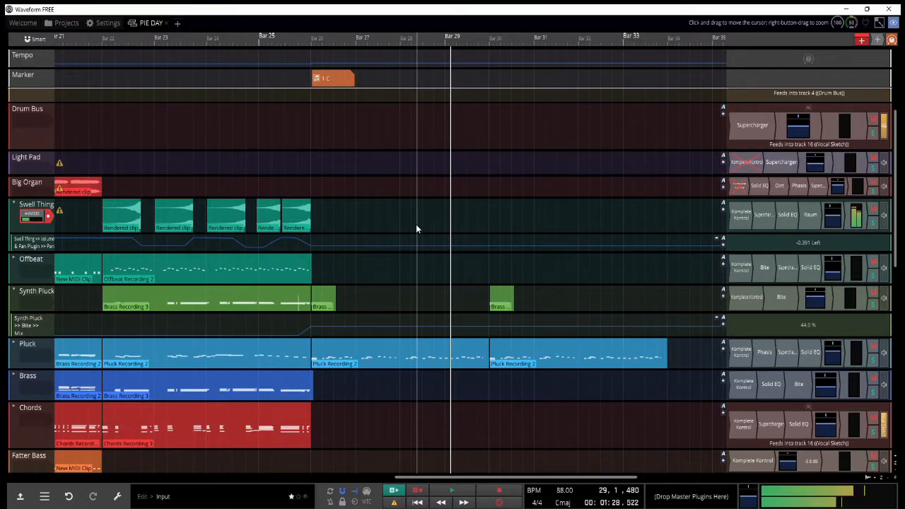
key("r")
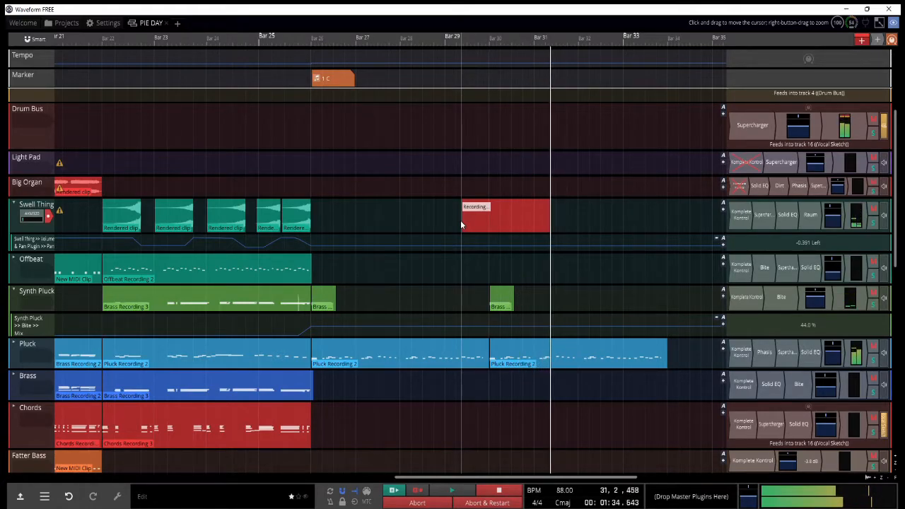
key("space")
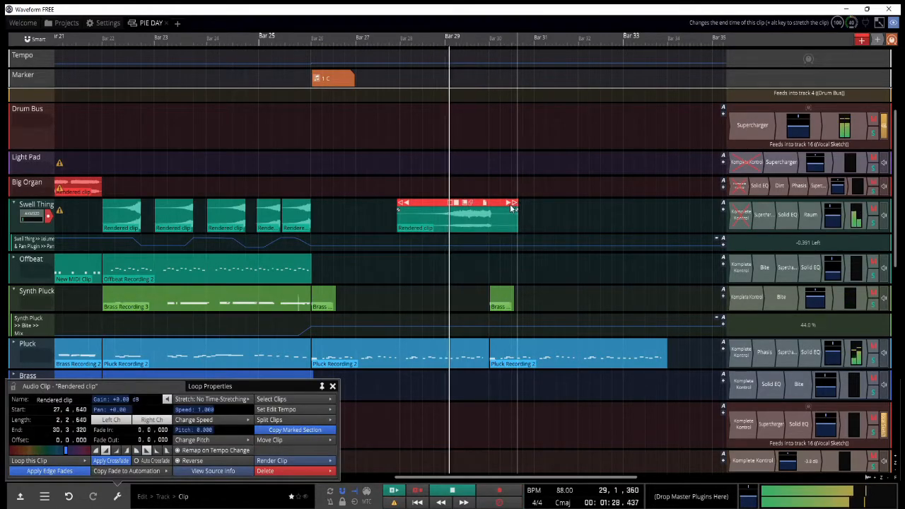
Step: Trim the new Swell Thing clip to end at bar 30 and set a pan automation point at its start
left_click_drag(514, 206, 487, 205)
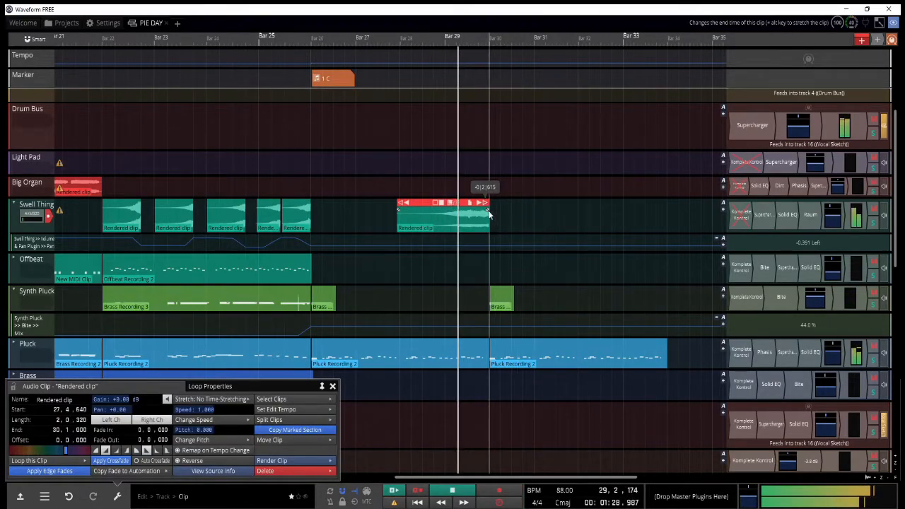
left_click(399, 245)
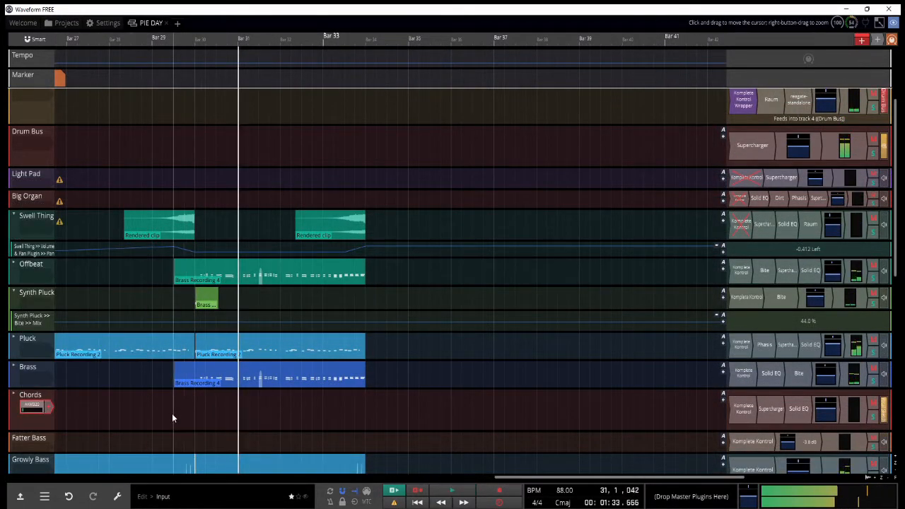
Step: Arm the Chords track and record a new chord part starting around the middle of bar 29
key("space")
left_click(47, 406)
key("r")
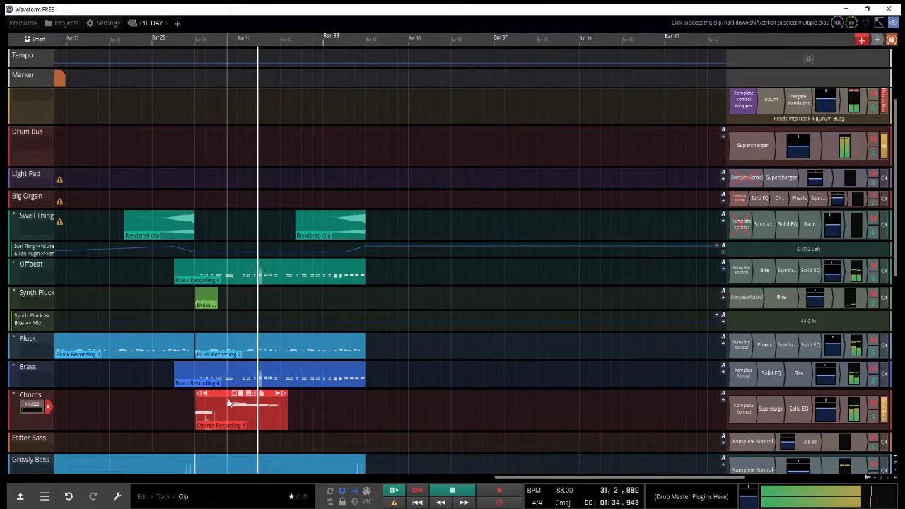
Step: Move the later part of the Chords recording to Synth Pluck an octave lower, and copy the remaining chord clip to bar 32
left_click_drag(237, 398, 237, 292)
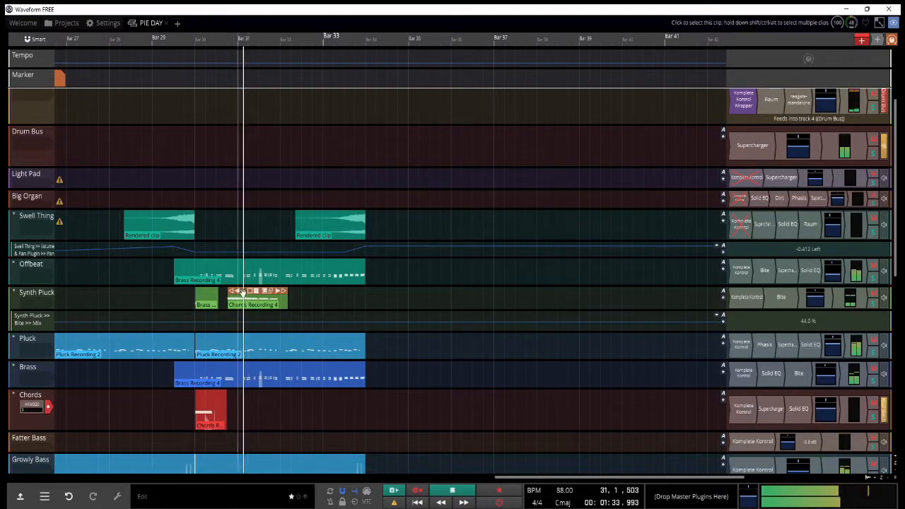
key("shift+Down")
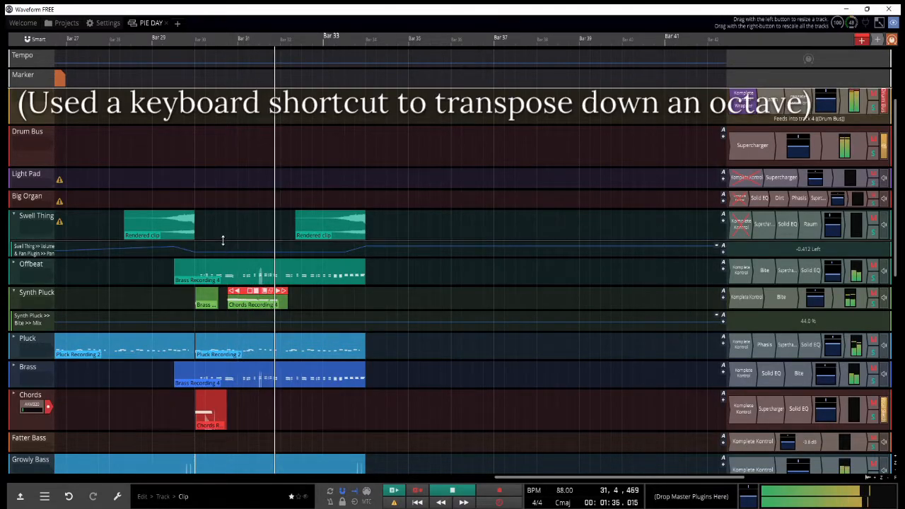
left_click(210, 398)
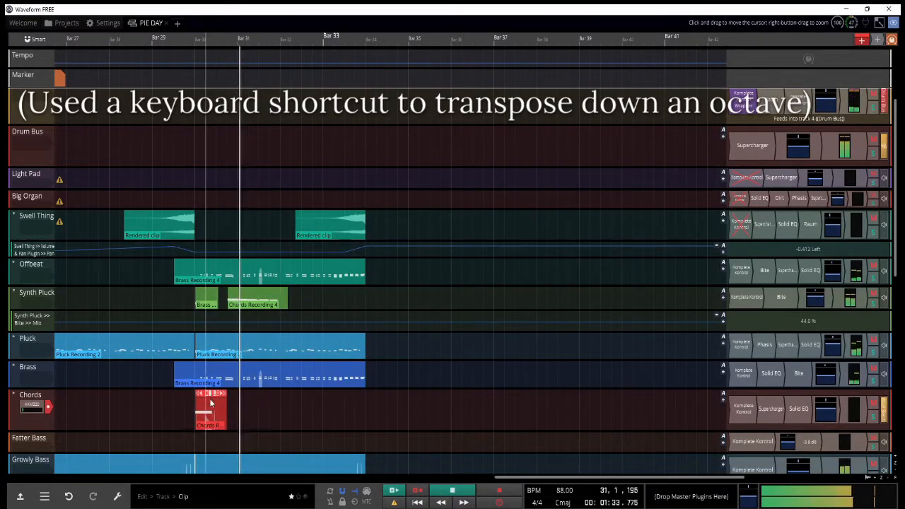
left_click_drag(209, 397, 302, 398)
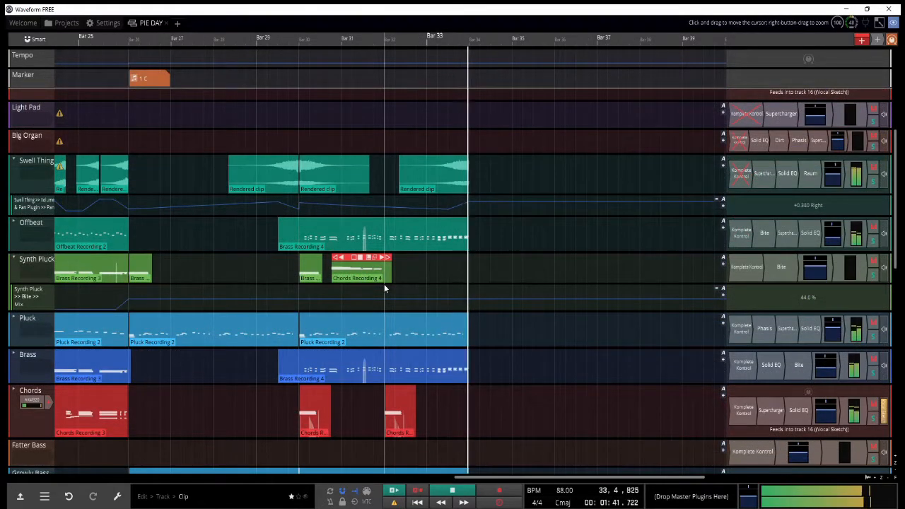
Step: Arm the Chords track again and record more chords from about bar 32
left_click(379, 292)
left_click(48, 403)
key("r")
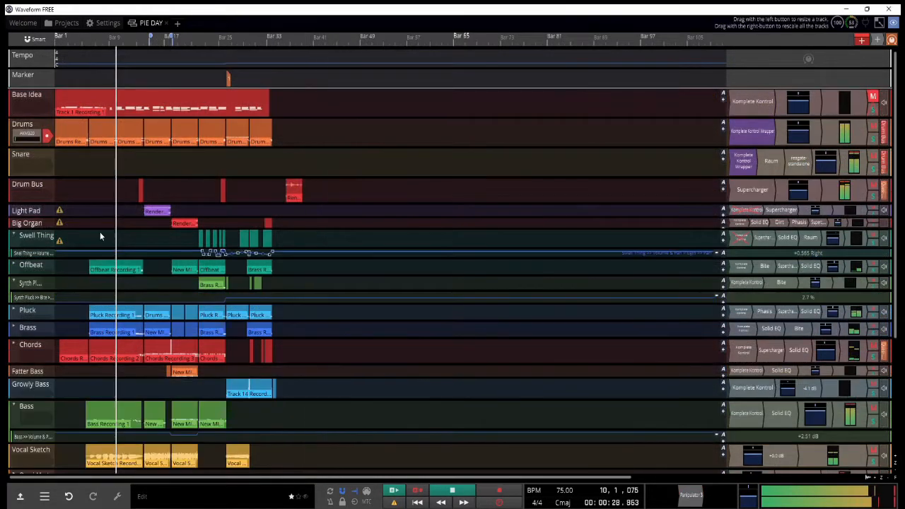
Step: Audition the Just Noise sound effect from the Lo-Fi Glow library in Track 9's Komplete Kontrol
scroll(90, 174, "up", 2)
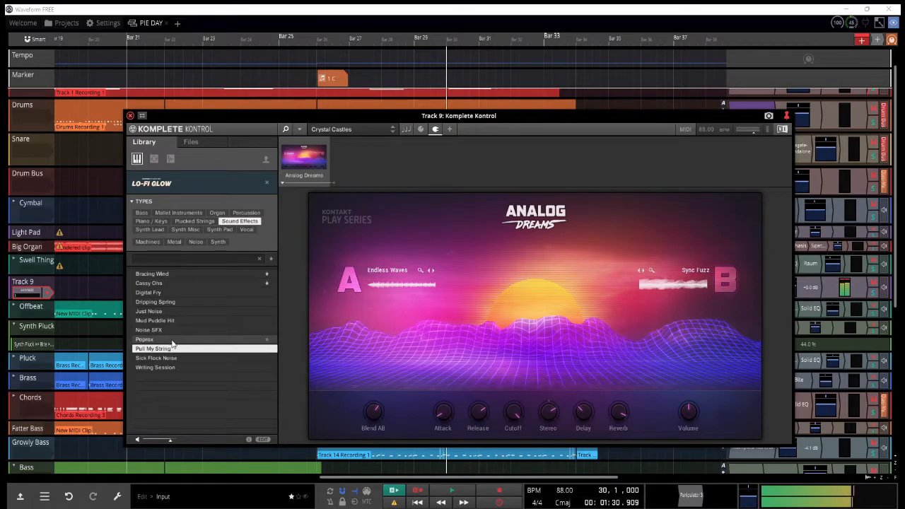
left_click(173, 320)
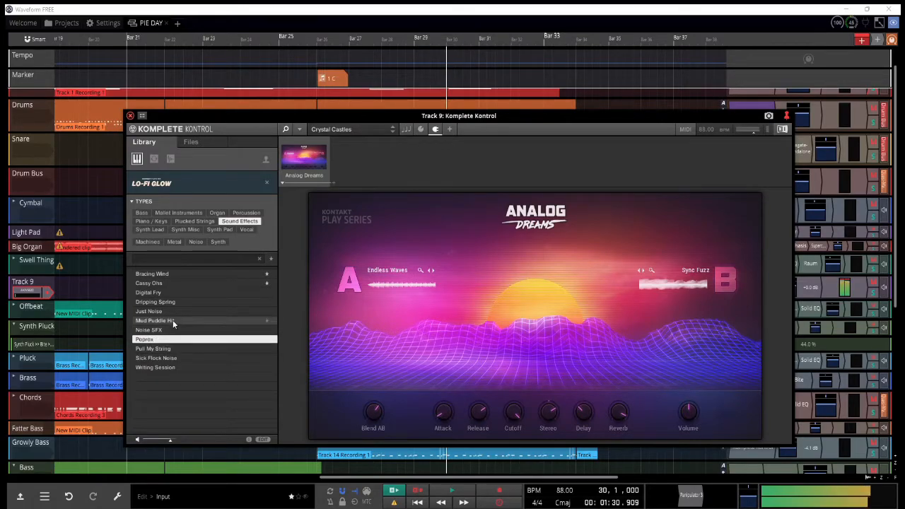
left_click(173, 311)
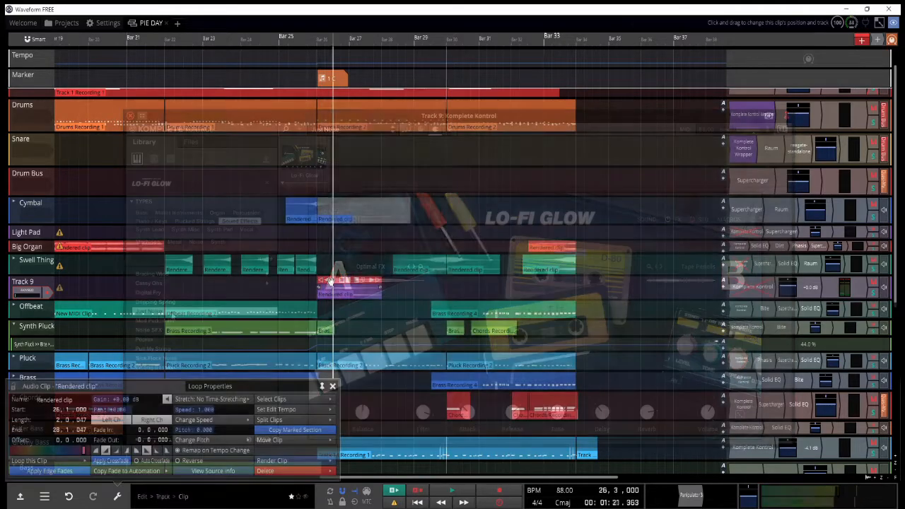
Step: Place the rendered clip on Track 9 at beat 4 of bar 25 and trim its end to about bar 27
right_click(330, 284)
left_click(350, 243)
left_click_drag(330, 281, 315, 295)
key("space")
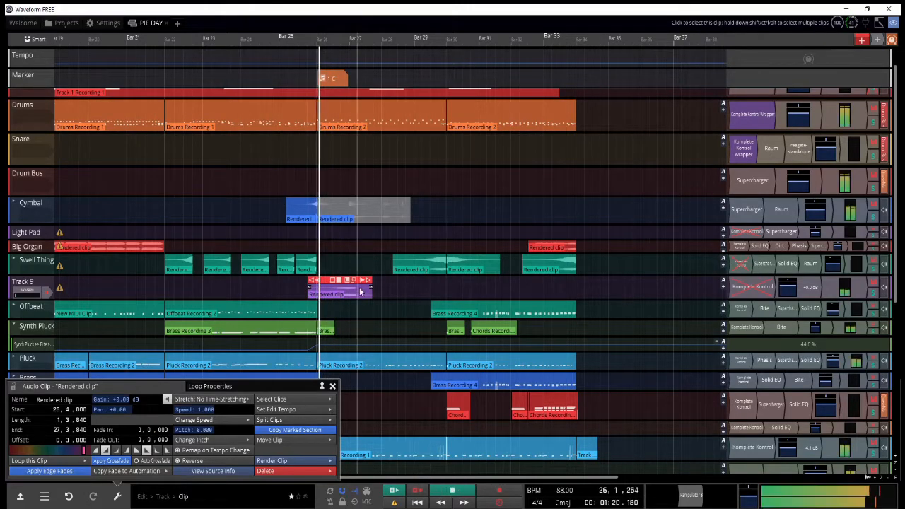
left_click_drag(372, 290, 348, 291)
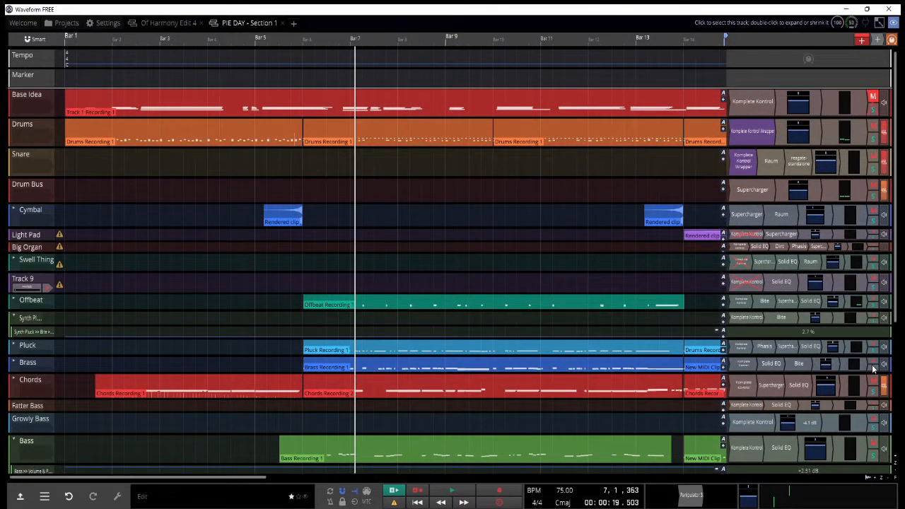
Step: Open the Brass track's Solid EQ and set its LMF frequency to 1138 Hz during playback
double_click(771, 364)
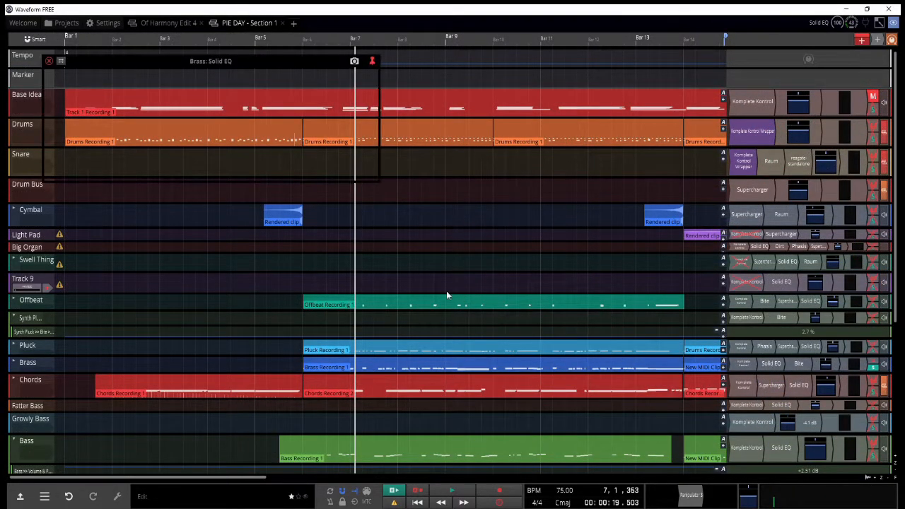
key("space")
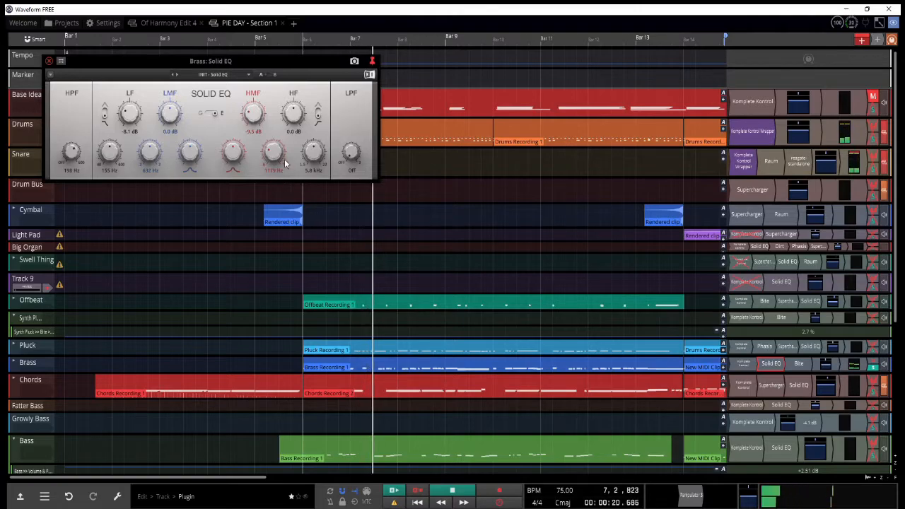
mouse_move(155, 153)
left_mouse_down()
mouse_move(160, 119)
mouse_move(168, 122)
mouse_move(168, 145)
left_mouse_up()
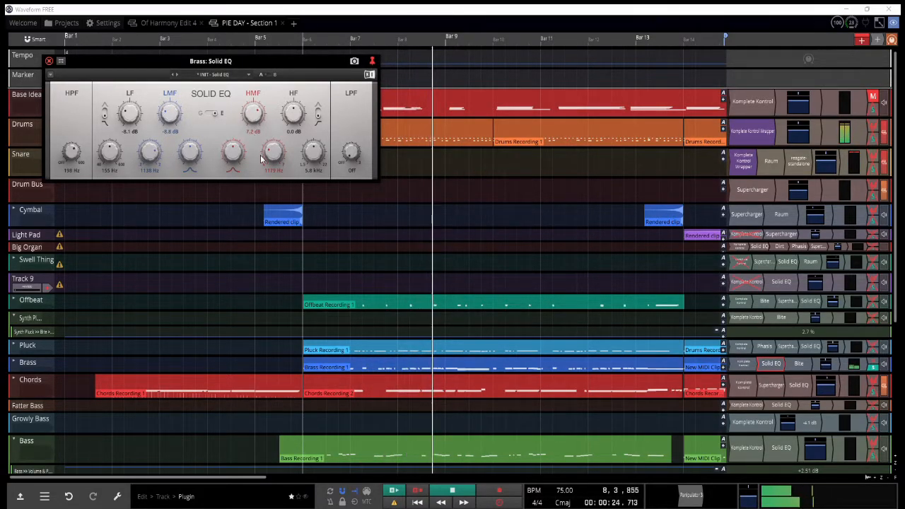
Step: Show the Brass track's automation lanes, close its Solid EQ, and move playback to just before bar 18
left_click(13, 360)
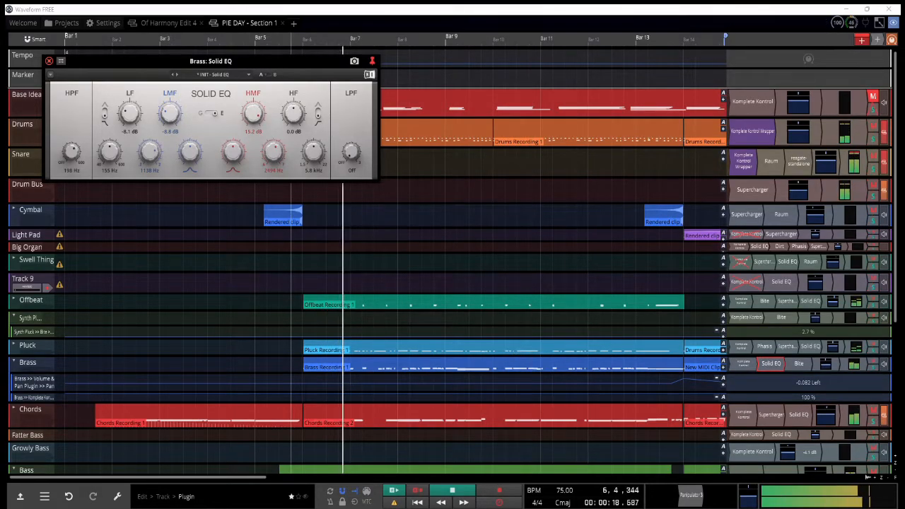
left_click(50, 61)
scroll(470, 323, "down", 2)
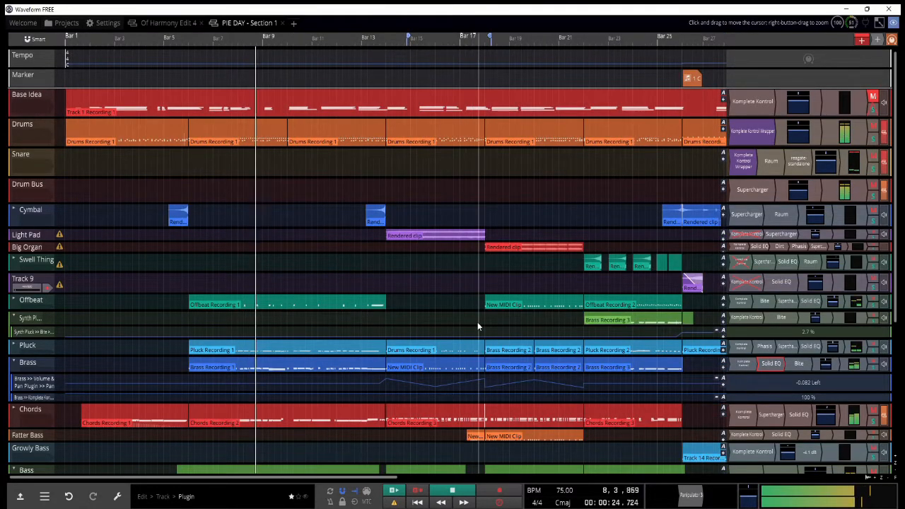
left_click(478, 326)
scroll(477, 327, "down", 3)
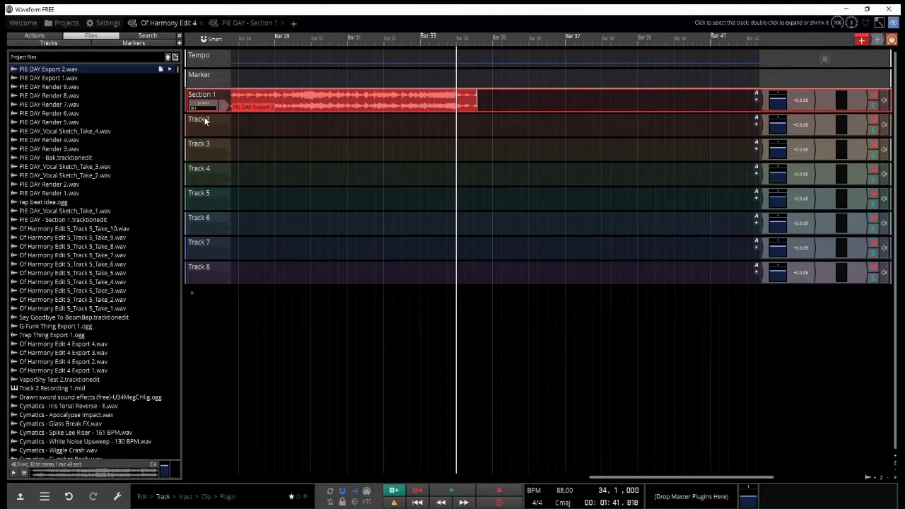
Step: In Of Harmony Edit 4, rename Track 2 as Drums and add the Native Instruments Komplete Kontrol plugin to it
double_click(205, 119)
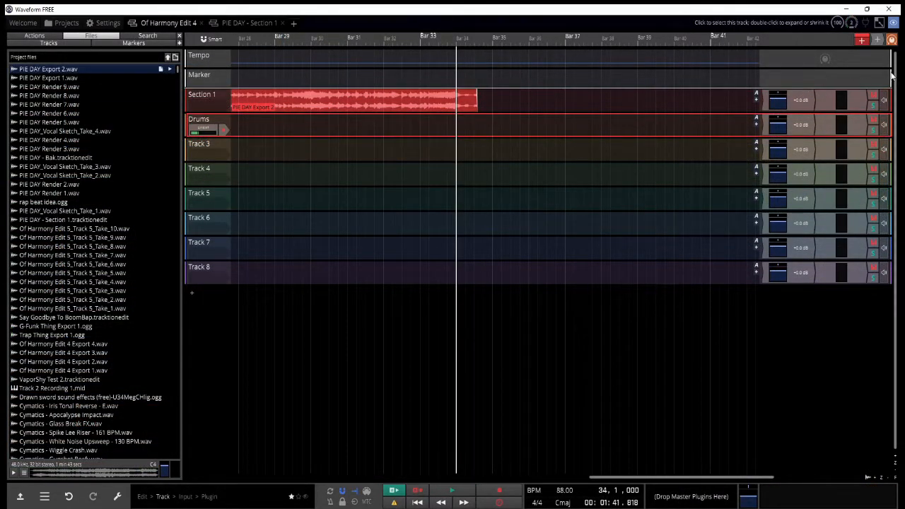
left_click(757, 123)
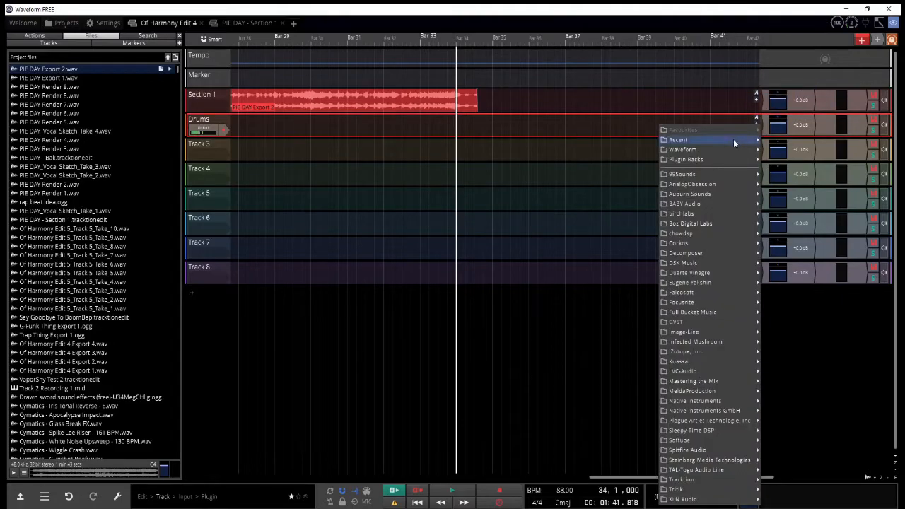
mouse_move(733, 139)
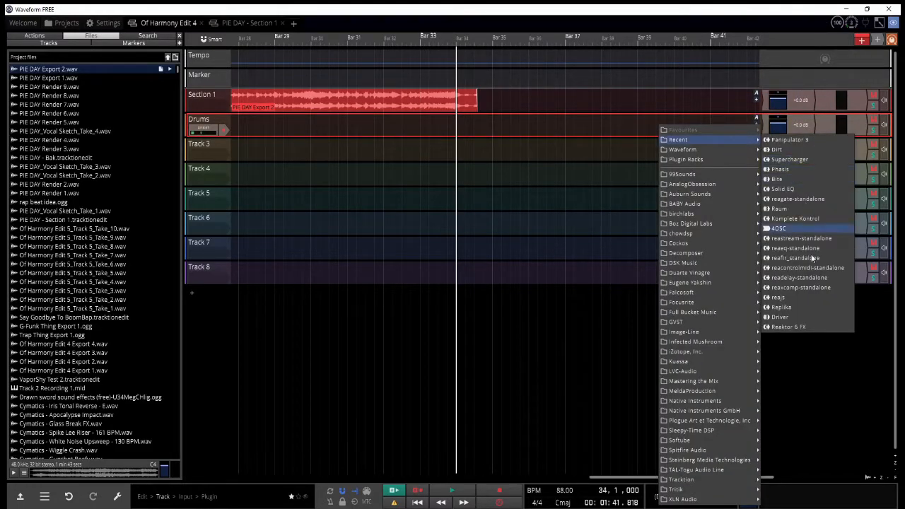
mouse_move(720, 400)
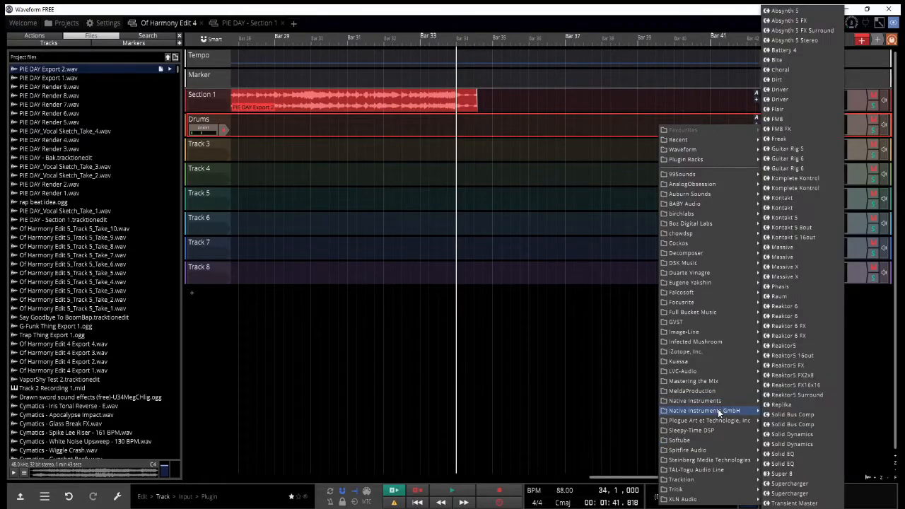
left_click(792, 178)
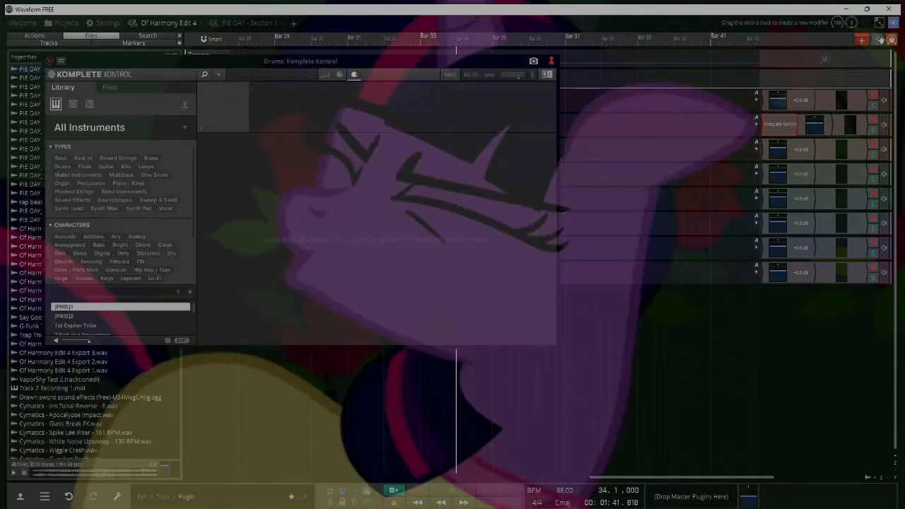
Step: Add Softube's Drawmer S73 after Komplete Kontrol on the Drums track and arrange both plugin windows side by side
left_click_drag(860, 40, 795, 128)
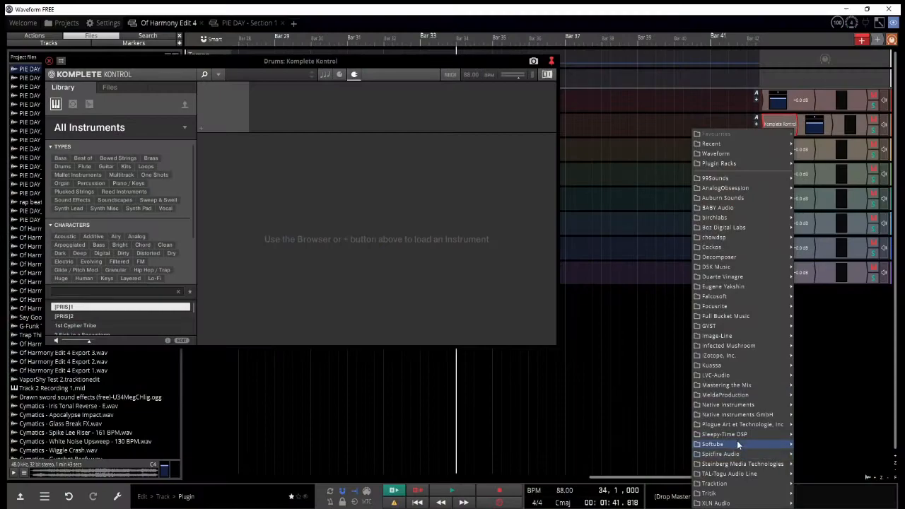
mouse_move(737, 441)
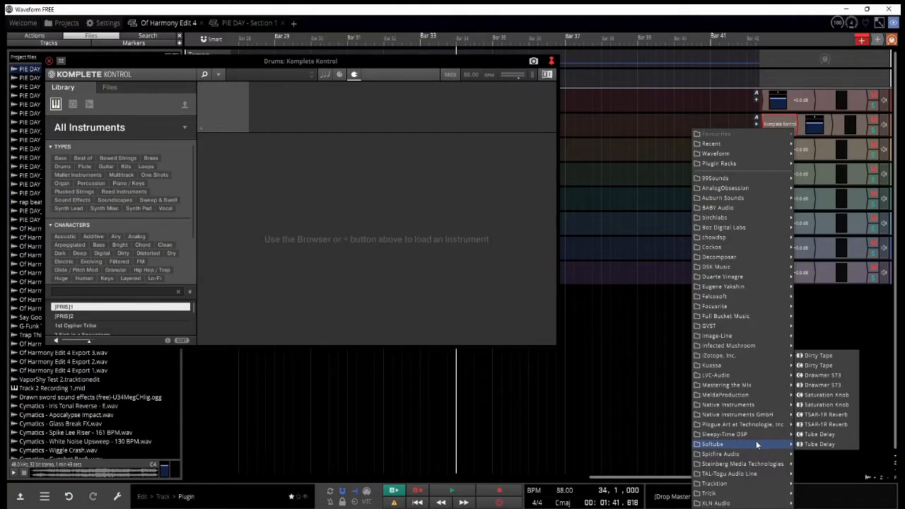
left_click(823, 371)
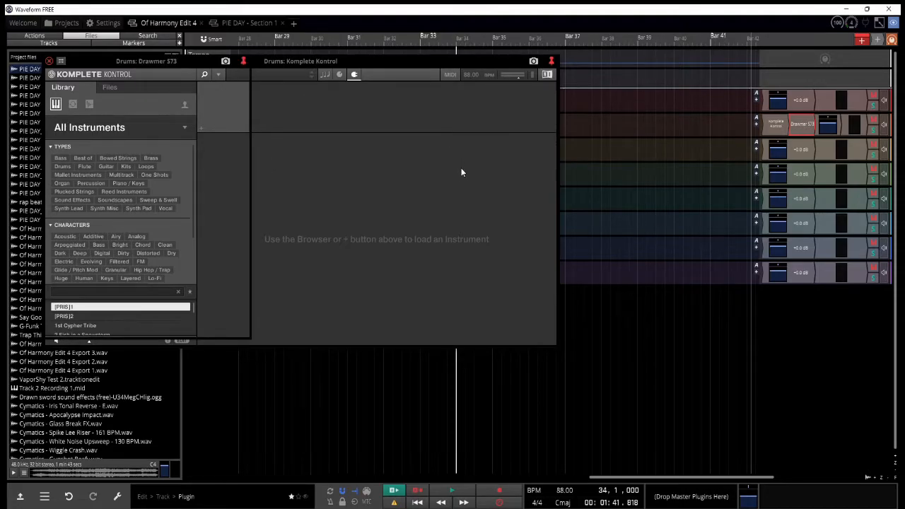
left_click_drag(300, 61, 562, 165)
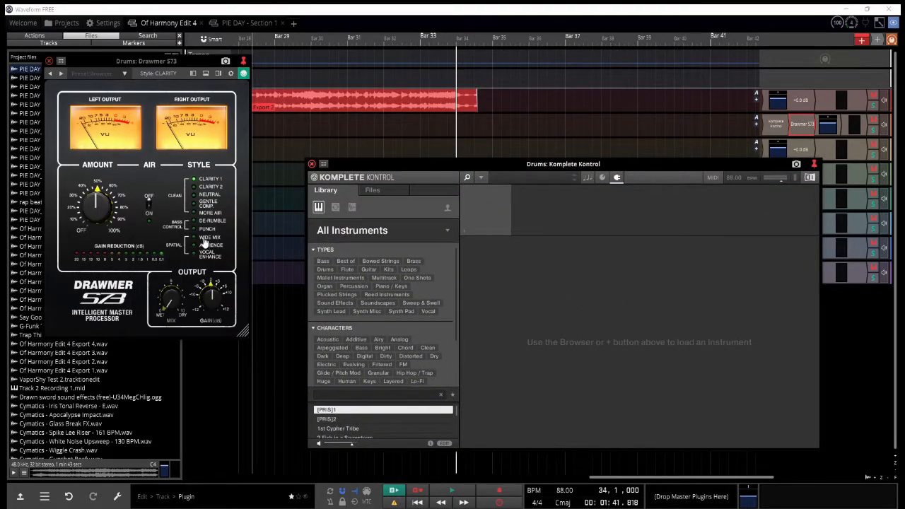
Step: Load AbbeyRoad 60s Drummer's Early Psychedelic Rock kit in the Drums track's Komplete Kontrol and show its mixer
left_click(431, 235)
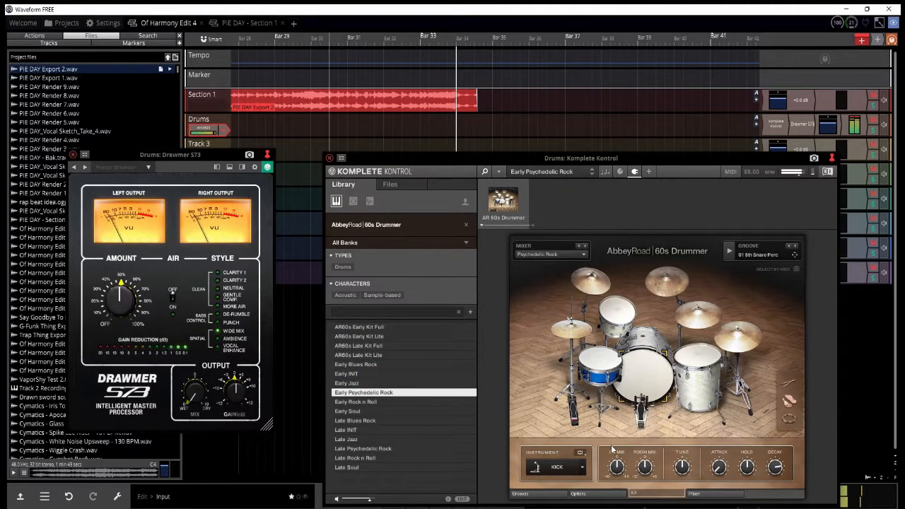
left_click(693, 492)
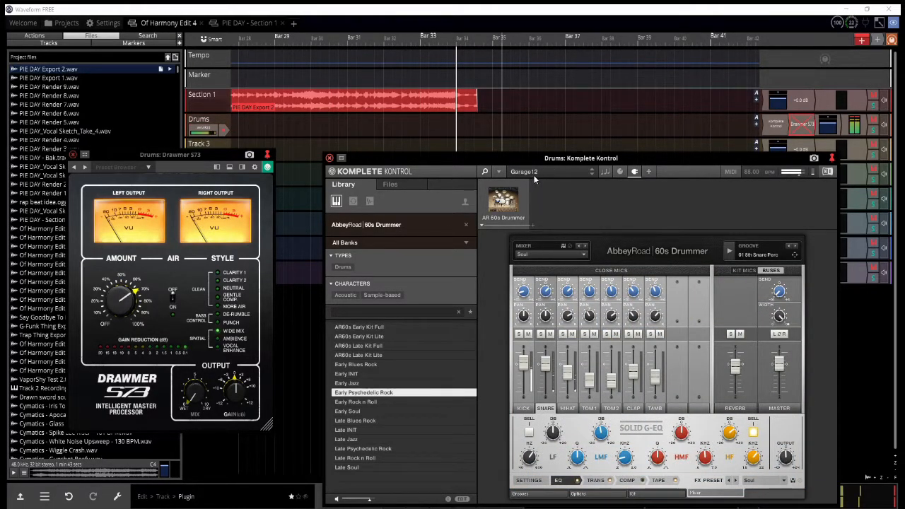
Step: Try a Guitar Rig 6 effect after AR 60s Drummer in the Drums track's Komplete Kontrol
left_click(500, 173)
left_click_drag(533, 239, 529, 245)
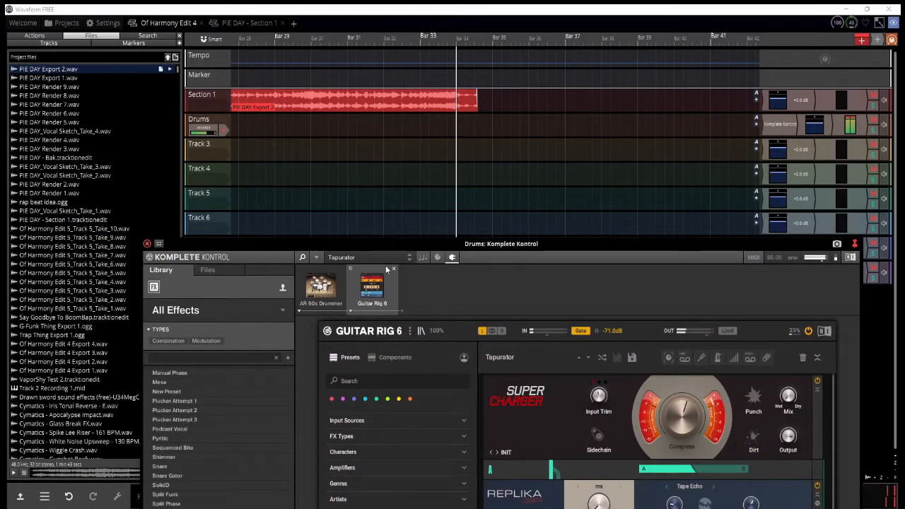
left_click(393, 269)
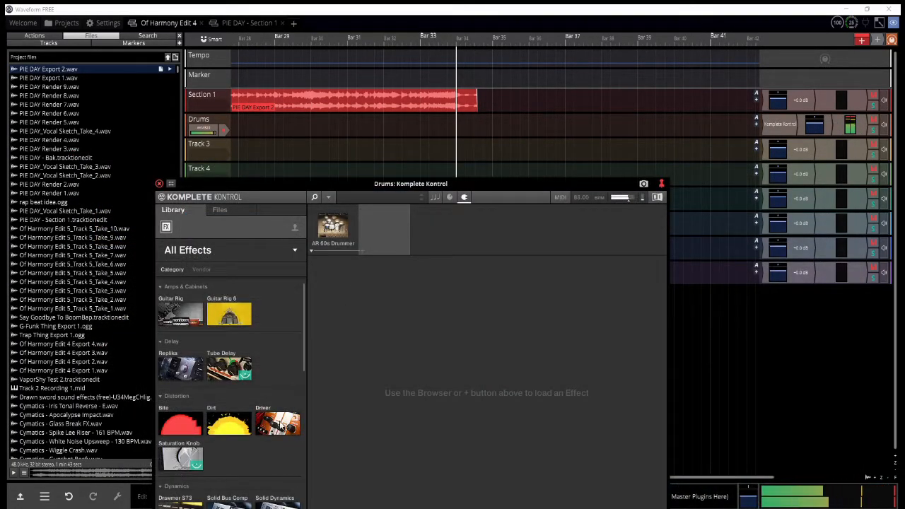
Step: Load the Driver effect after AR 60s Drummer and audition its presets, including Beatboxer and 303 Driver
left_click(280, 417)
left_click(265, 350)
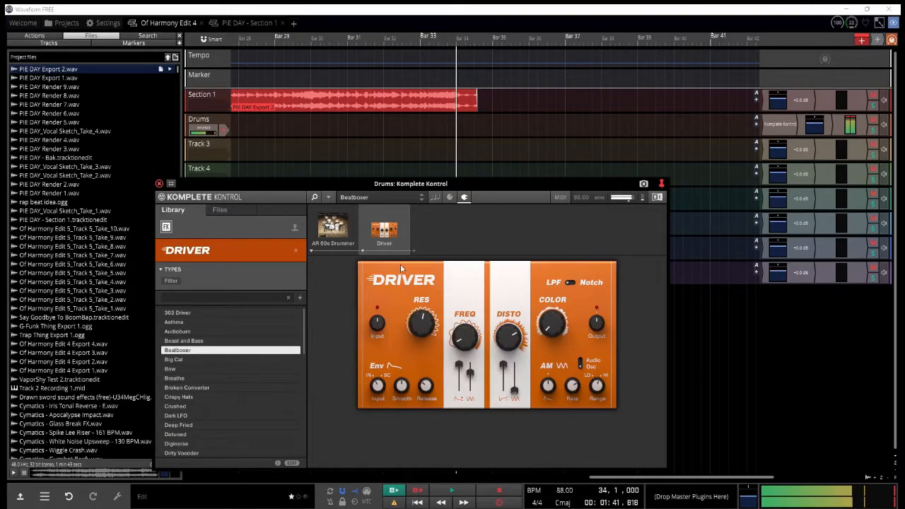
left_click(261, 311)
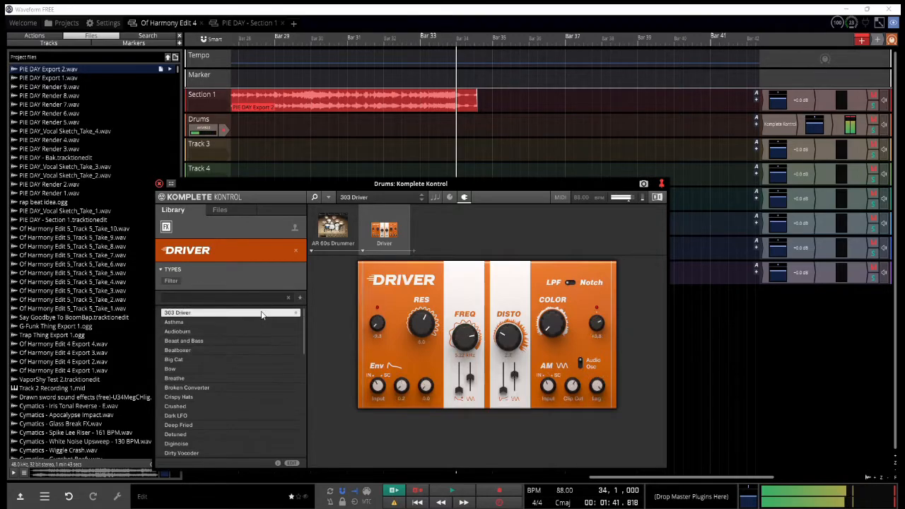
left_click(267, 368)
left_click(276, 416)
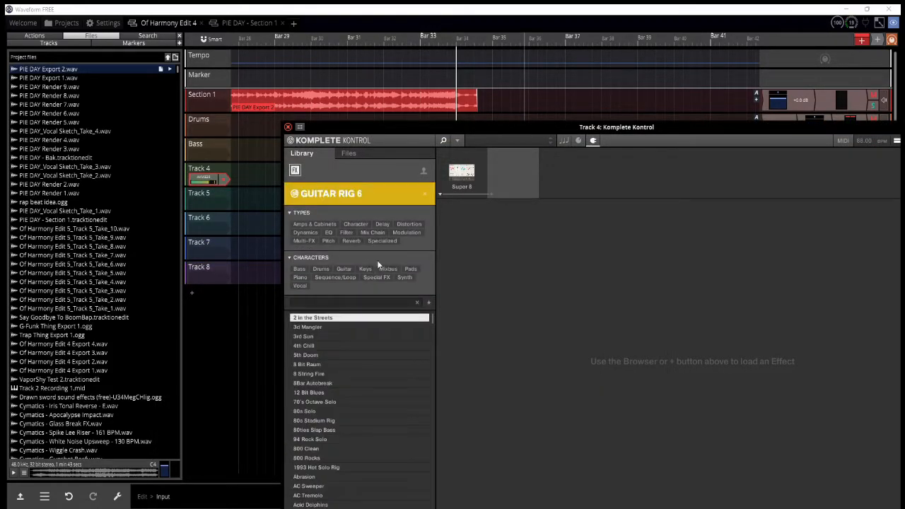
Step: Load the Guitar Rig 6 crunch amp preset Black Magic Lead after Super 8 on Track 4 and close Komplete Kontrol
left_click(320, 224)
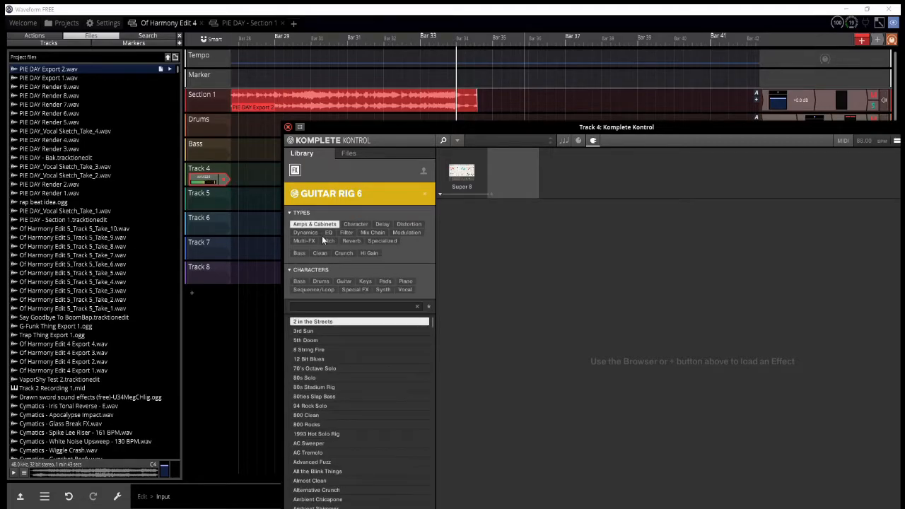
left_click(339, 253)
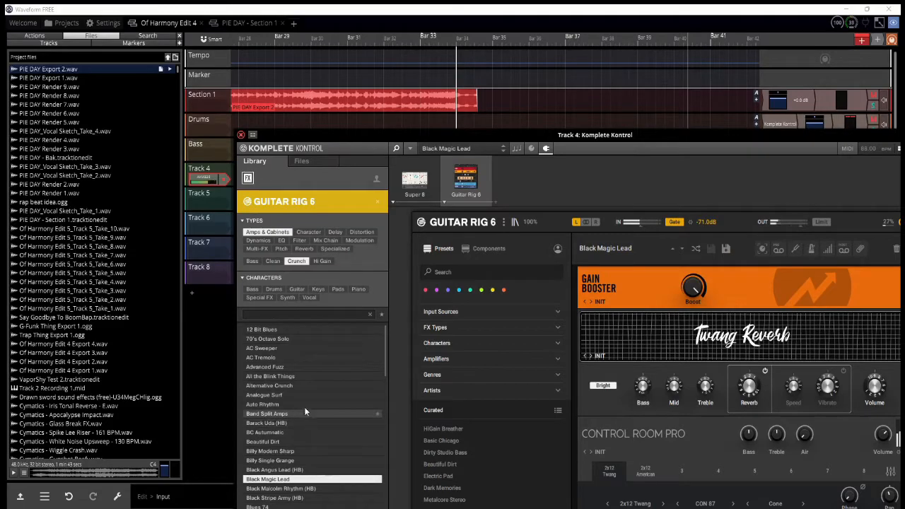
left_click(240, 136)
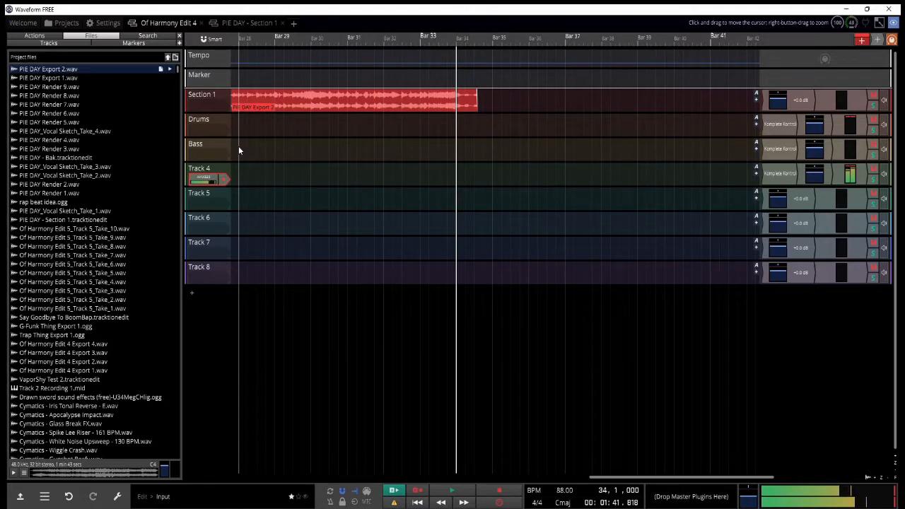
Step: Load the curated HiGain Breather preset in Track 5's Guitar Rig 6
left_click(800, 165)
left_click(801, 165)
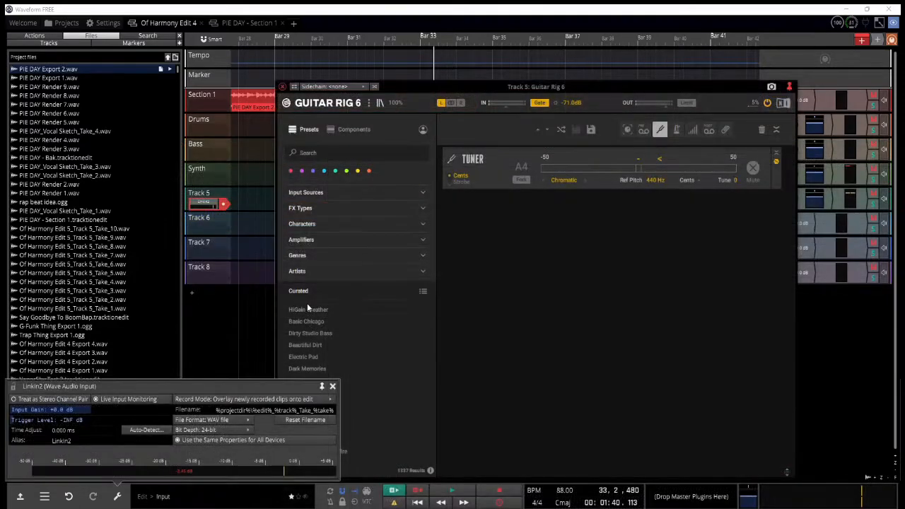
left_click(307, 309)
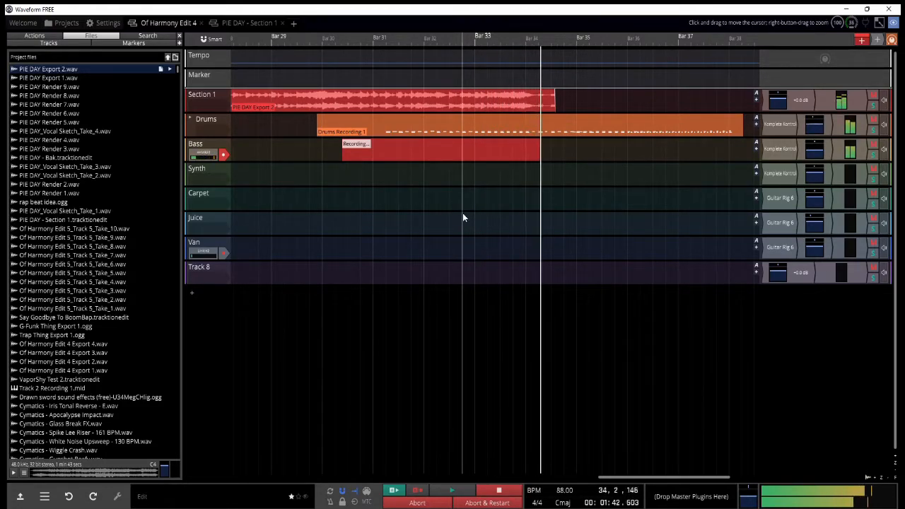
Step: End the Bass recording and adjust the Bass track's pan automation point near bar 30
key("space")
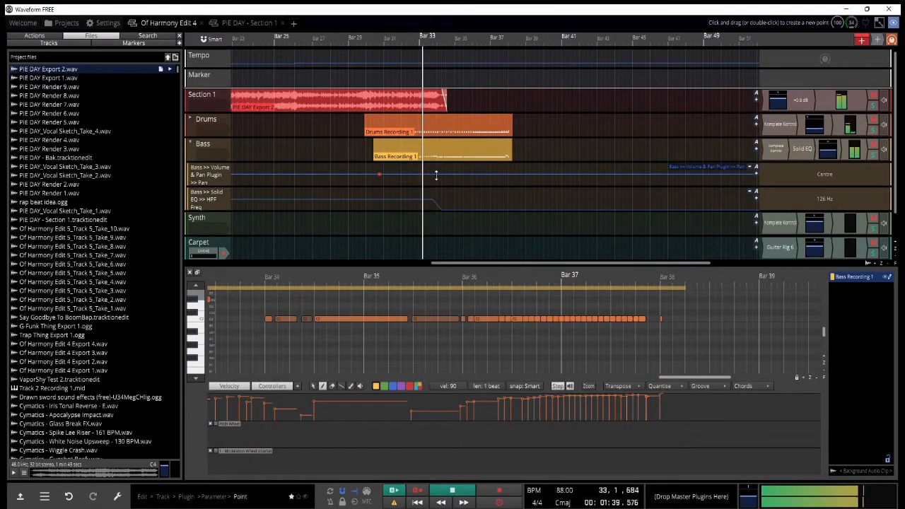
left_click_drag(384, 178, 381, 182)
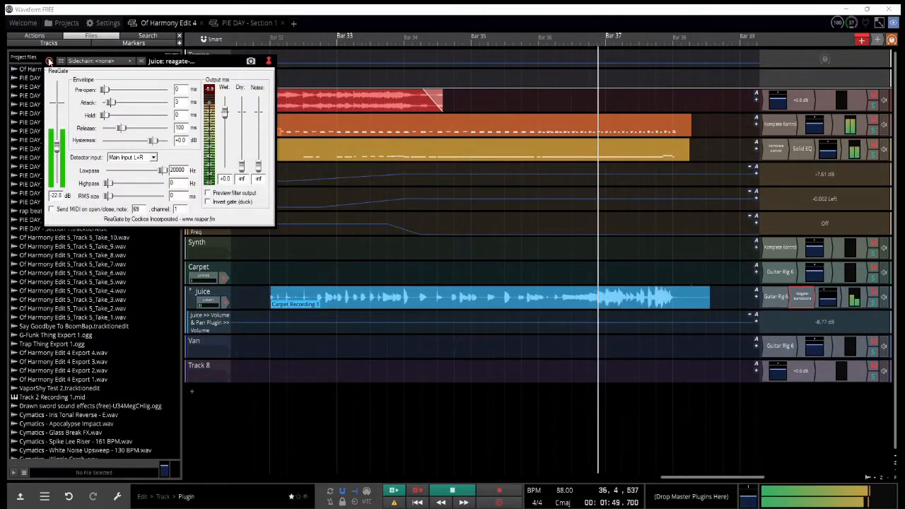
Step: Arm the Carpet track and start recording a new take from about bar 35
left_click(270, 60)
scroll(275, 223, "down", 3)
left_click(223, 279)
left_click(431, 270)
key("r")
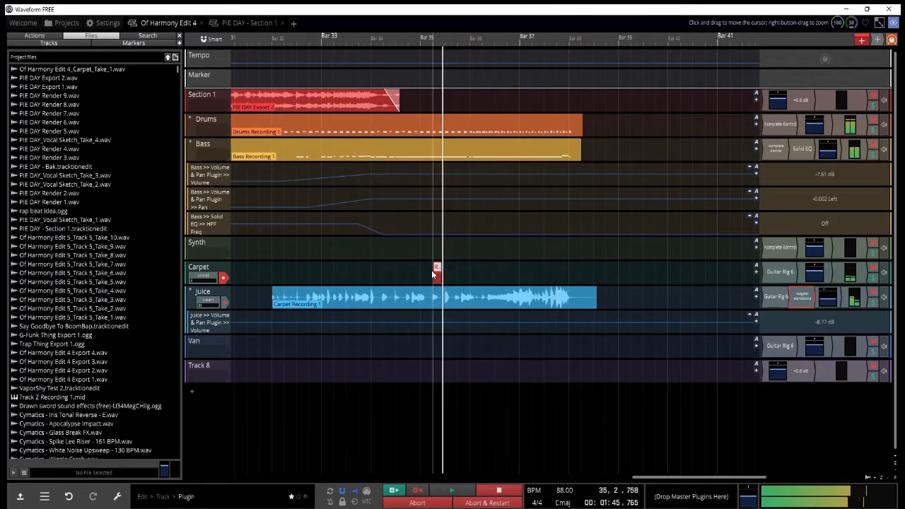
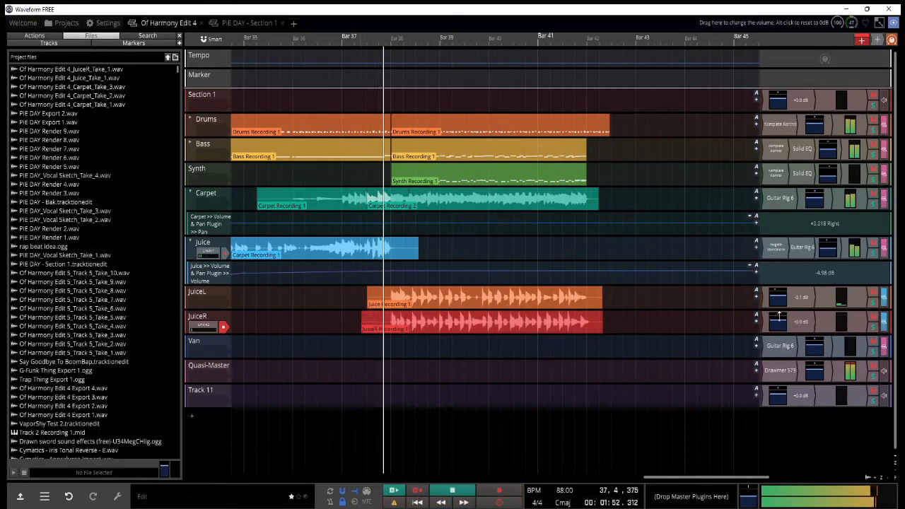
Step: Set the JuiceR track's input to no input after its recording
left_click_drag(778, 315, 820, 320)
left_click(202, 326)
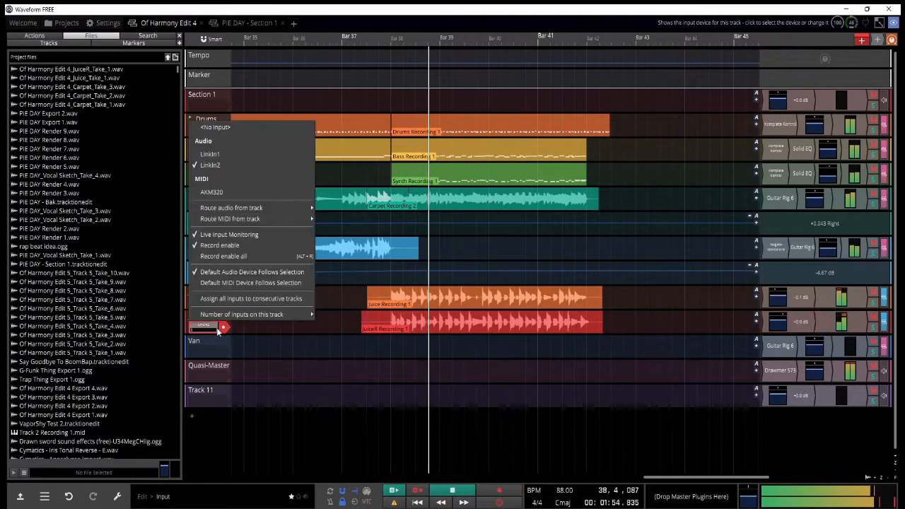
left_click(253, 128)
Step: Assign an audio input to the Van track, arm it for recording and place the playhead at about bar 37
scroll(382, 221, "down", 2)
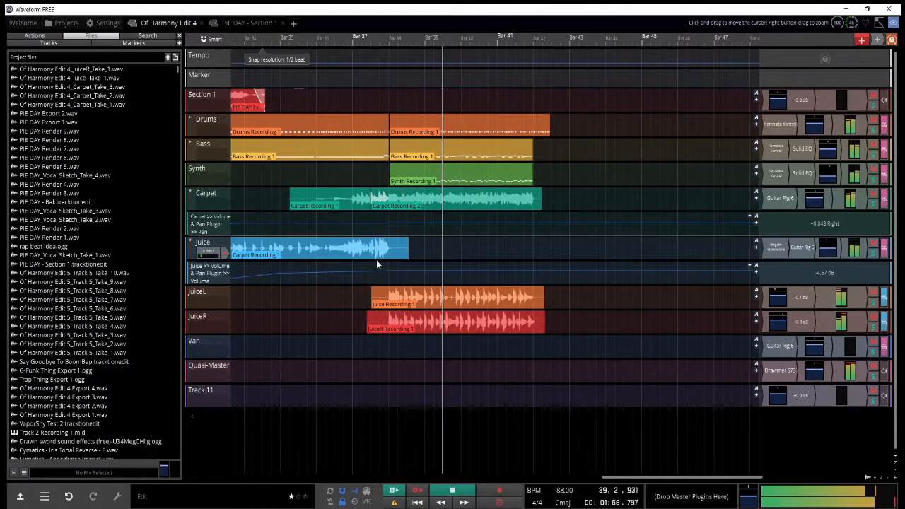
left_click(202, 349)
left_click(238, 216)
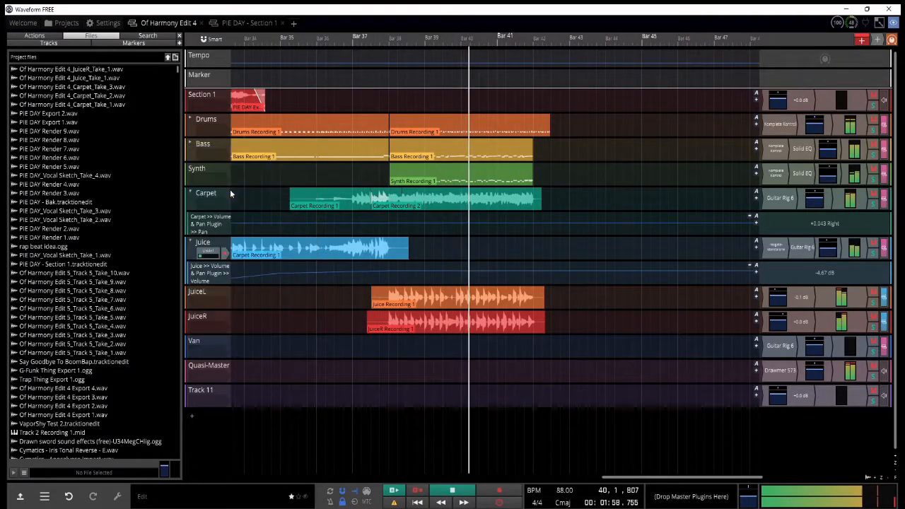
left_click(224, 352)
left_click(358, 348)
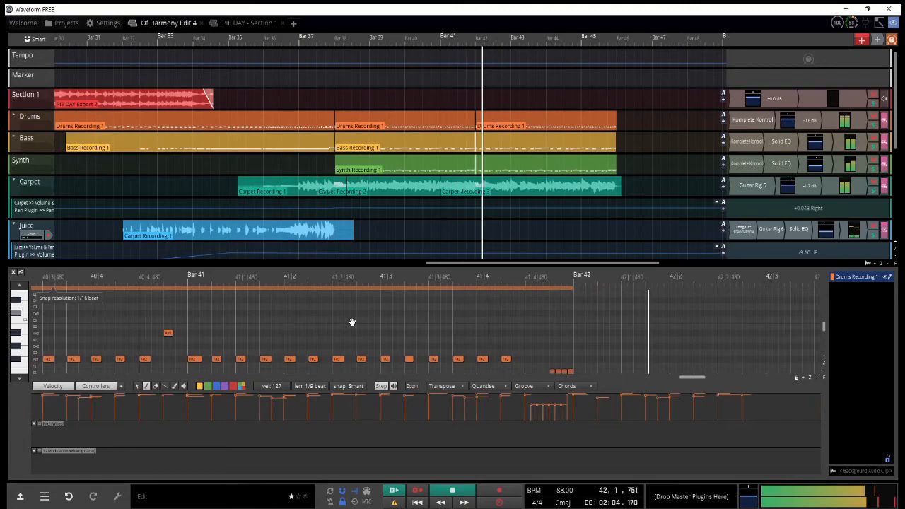
scroll(352, 323, "down", 1)
Step: Close the MIDI editor and review the arrangement around bars 41 to 45 during playback
left_click(12, 272)
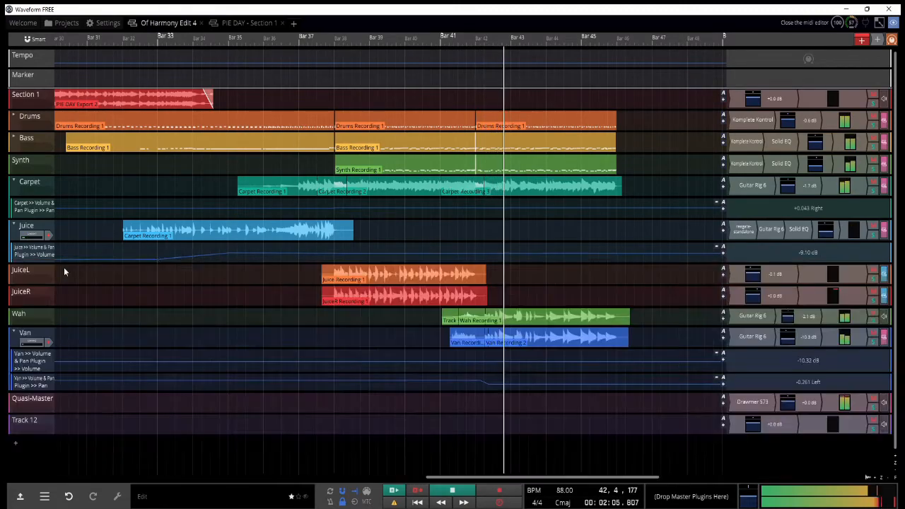
scroll(468, 127, "down", 2)
scroll(613, 205, "down", 1)
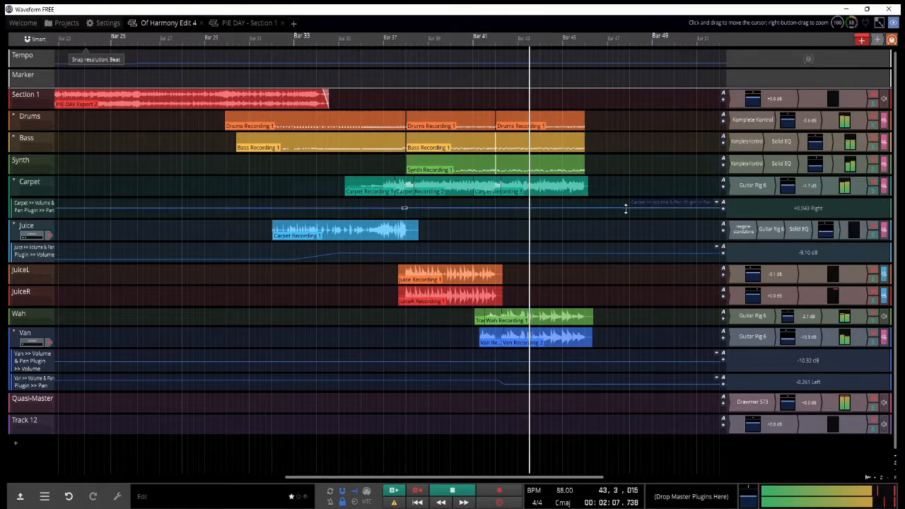
scroll(628, 221, "up", 2)
scroll(630, 224, "up", 1)
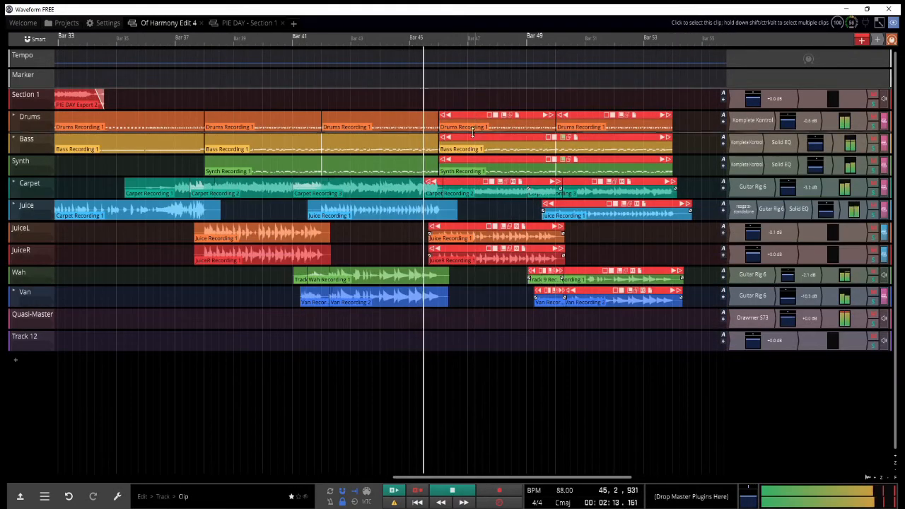
Step: Examine the duplicated clips on all tracks from about bar 45 onward while the arrangement plays
scroll(469, 170, "up", 2)
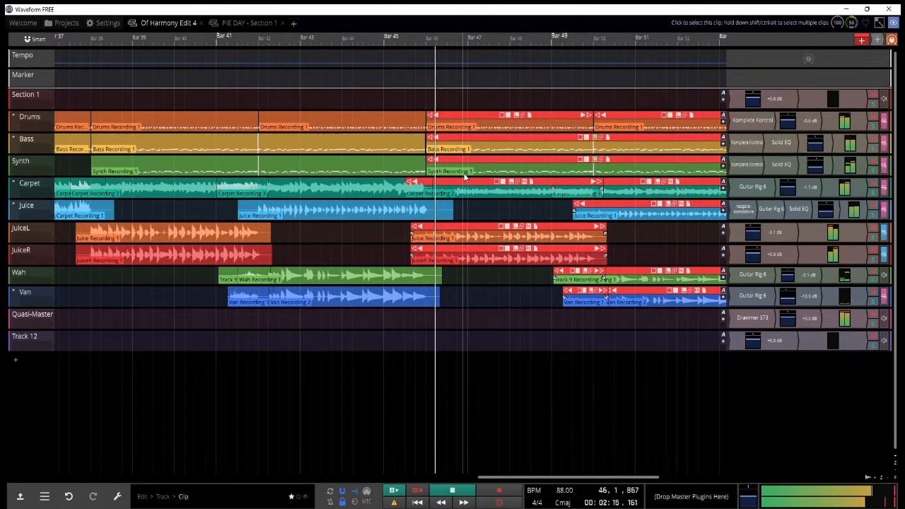
scroll(464, 202, "down", 3)
scroll(468, 206, "down", 1)
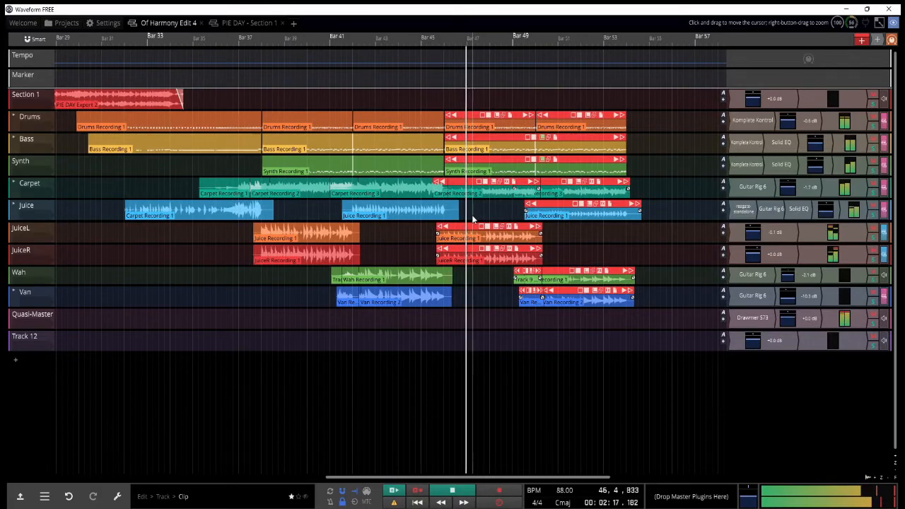
scroll(487, 226, "up", 1)
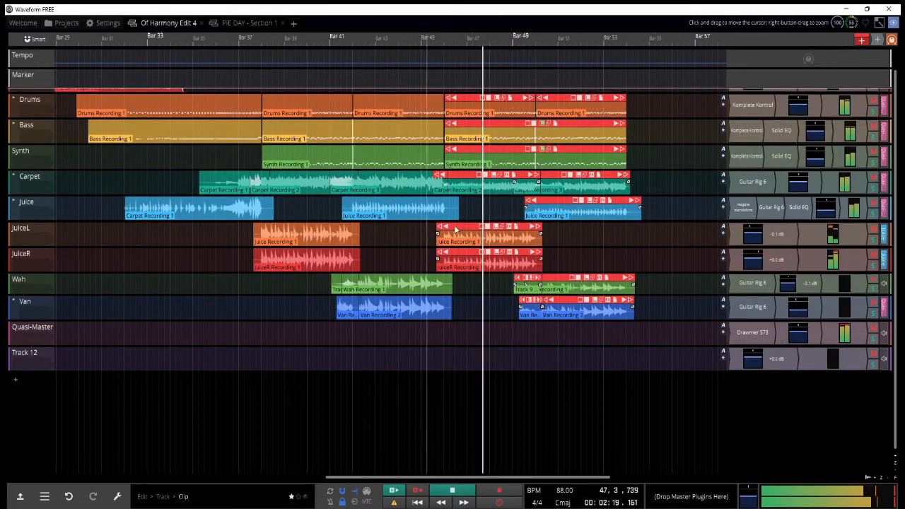
scroll(898, 265, "up", 1)
scroll(486, 233, "up", 2)
scroll(547, 243, "up", 1)
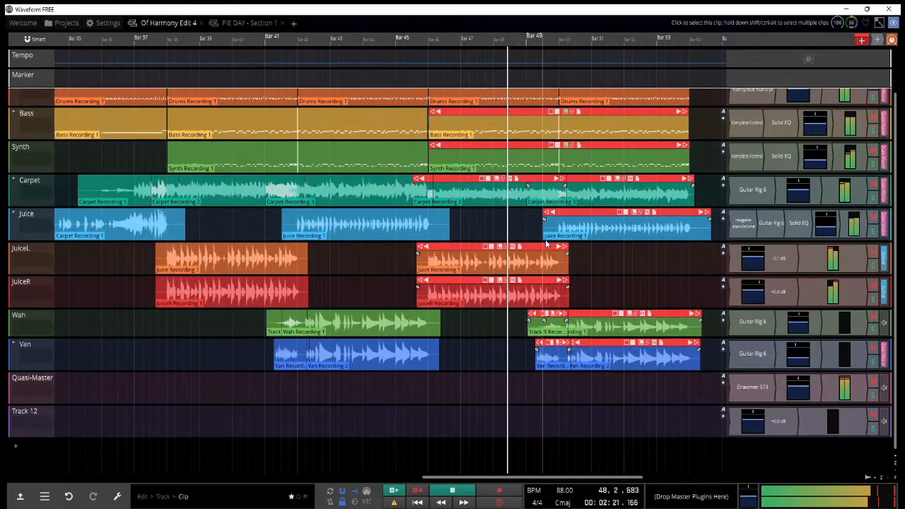
scroll(554, 241, "up", 1)
scroll(554, 241, "down", 3)
scroll(565, 242, "down", 1)
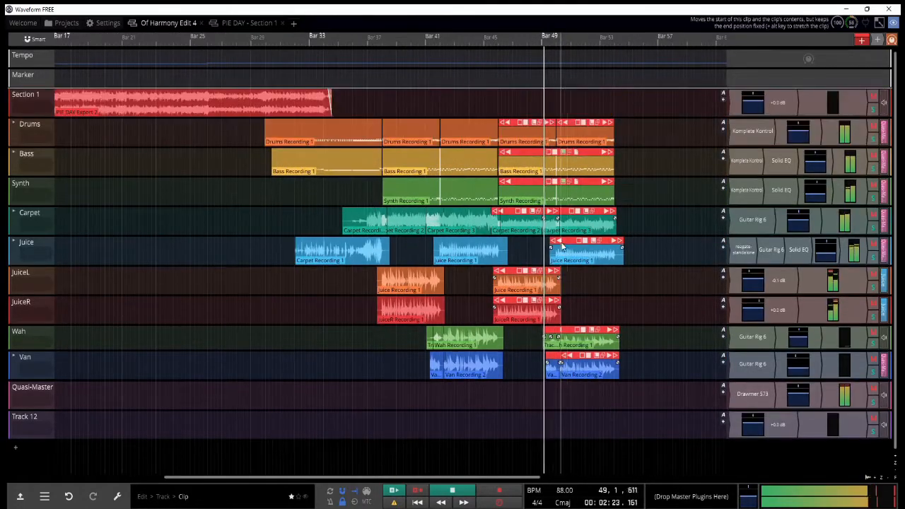
scroll(604, 246, "up", 1)
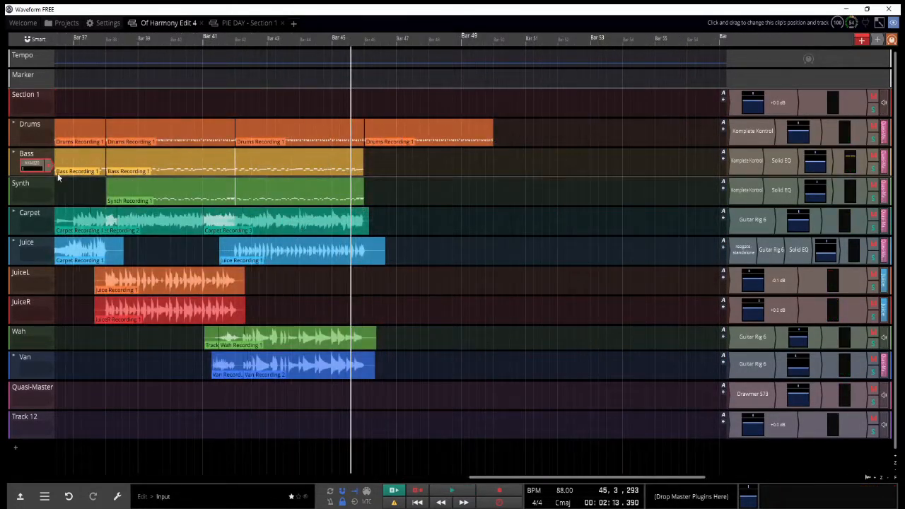
Step: Record a new Bass take from about bar 45 to bar 49 and trim the last Drums clip to end with it
key("r")
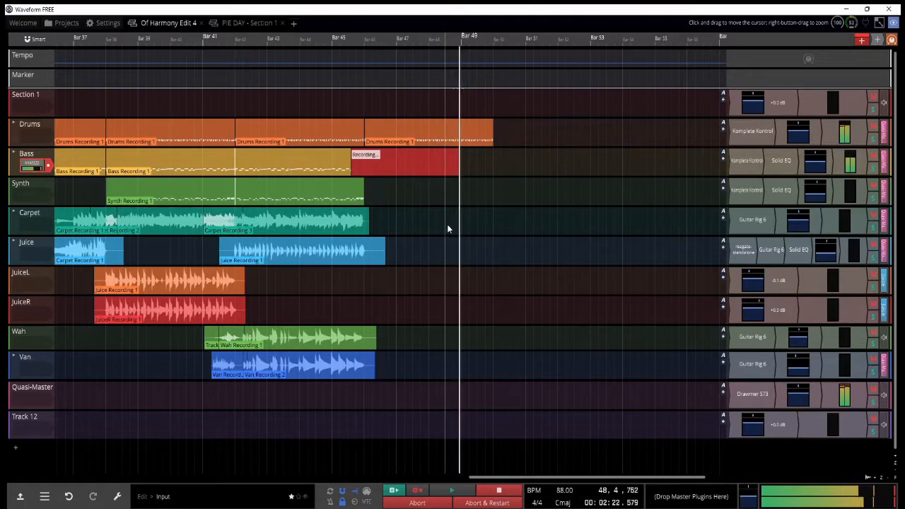
key("space")
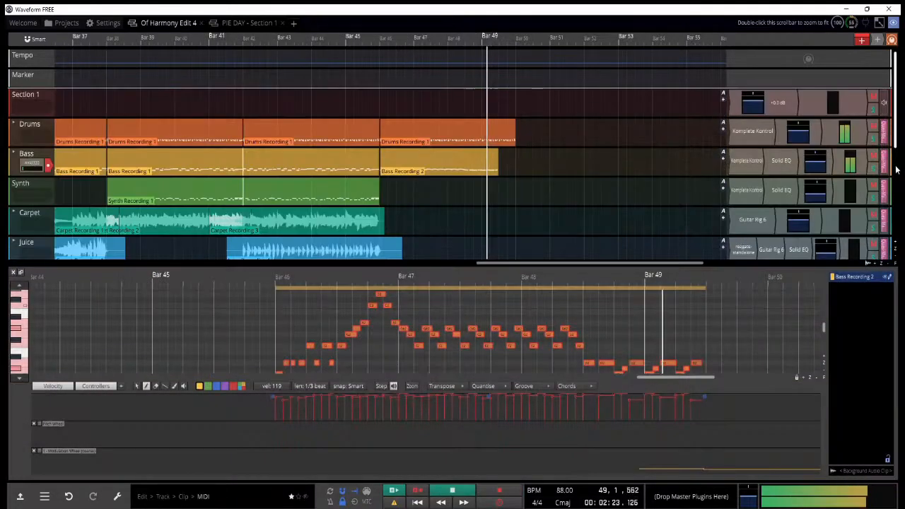
left_click_drag(513, 123, 495, 132)
Step: Play the last Drums clip from about bar 46 and examine its notes in the MIDI editor
left_click(383, 113)
left_click(422, 125)
key("space")
key("space")
scroll(333, 330, "up", 2)
scroll(396, 360, "up", 1)
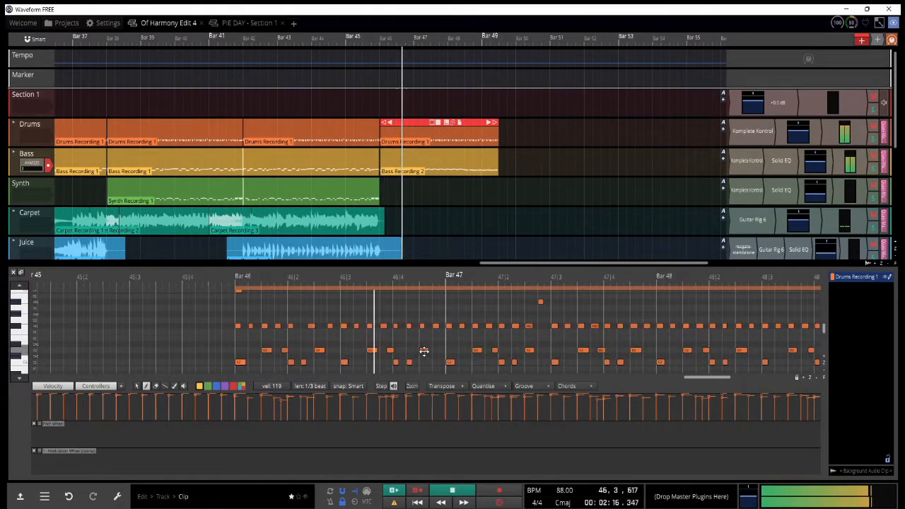
left_click(346, 278)
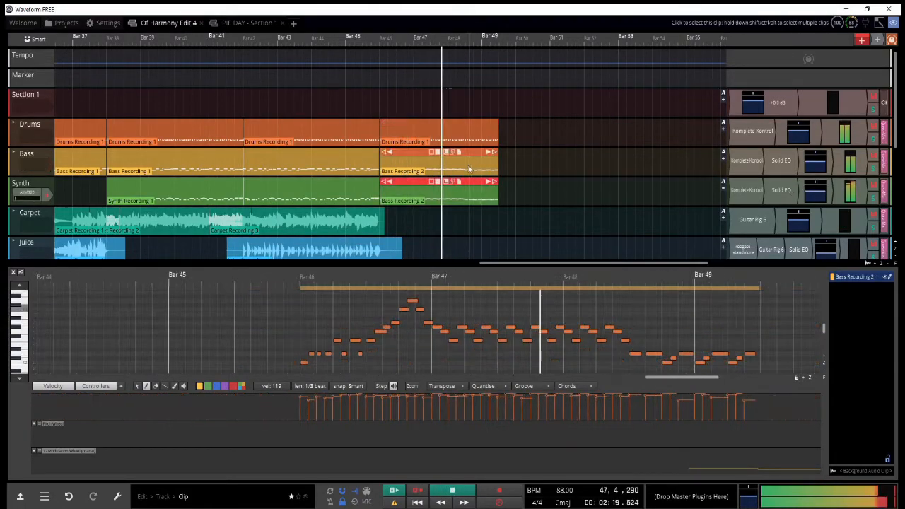
scroll(495, 197, "down", 4)
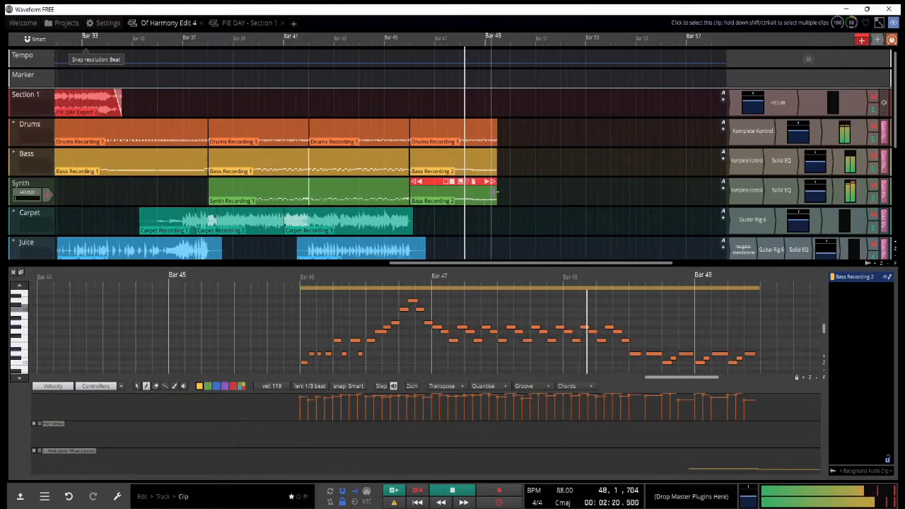
Step: End the Van track recording shortly after bar 49
scroll(520, 201, "up", 2)
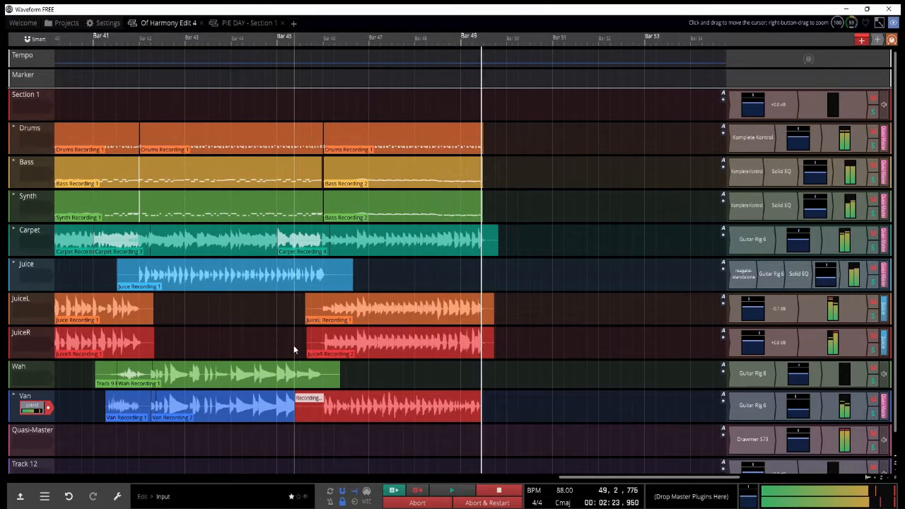
key("space")
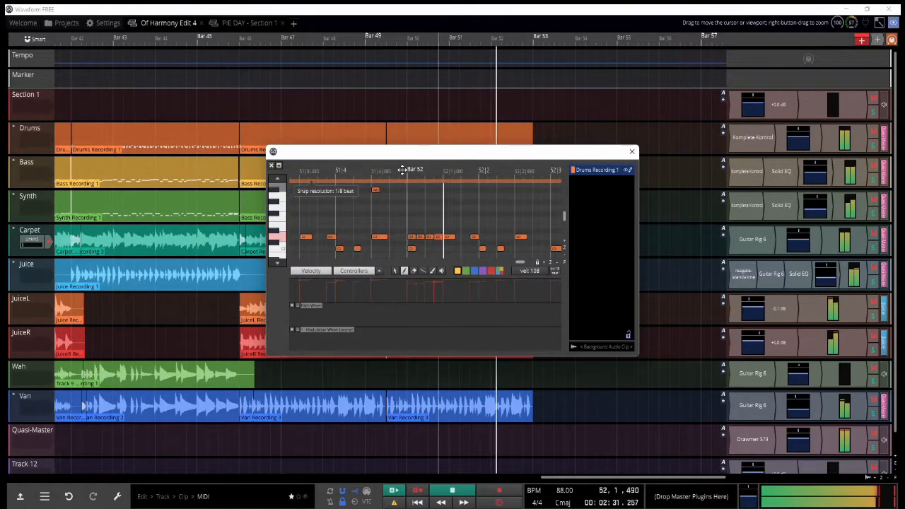
Step: Draw additional notes in the drum roll at the start of bar 52 and play the section back
key("space")
left_click(459, 237)
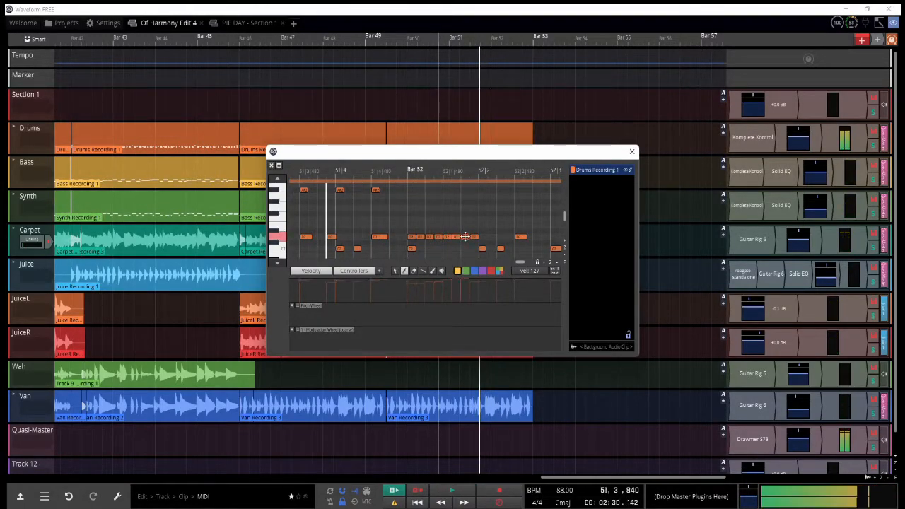
key("space")
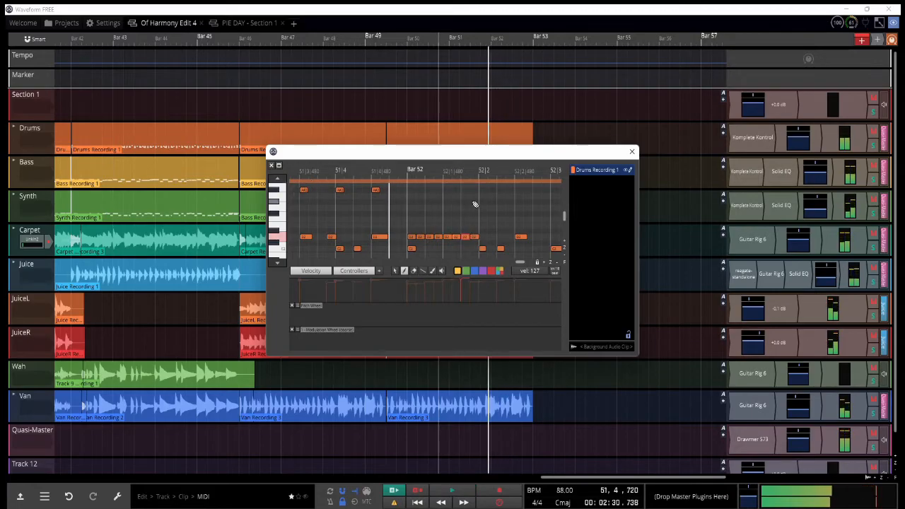
left_click(493, 238)
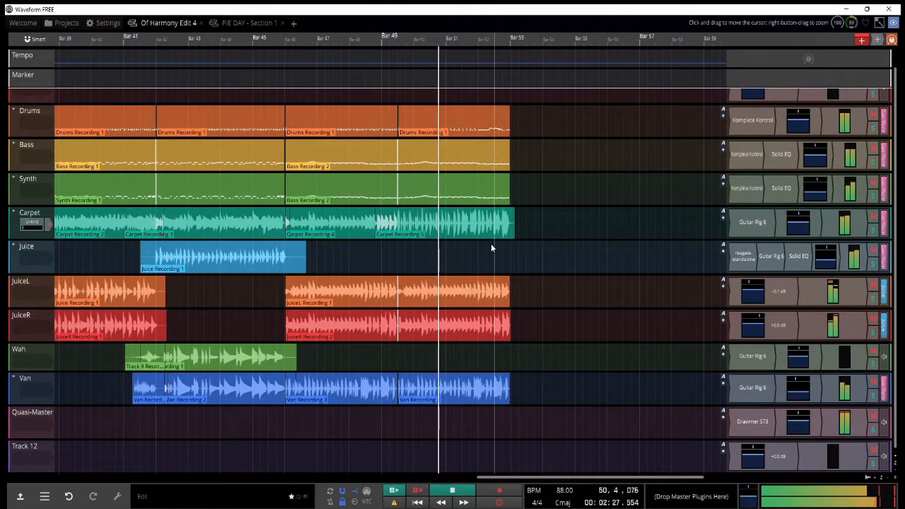
scroll(477, 237, "up", 2)
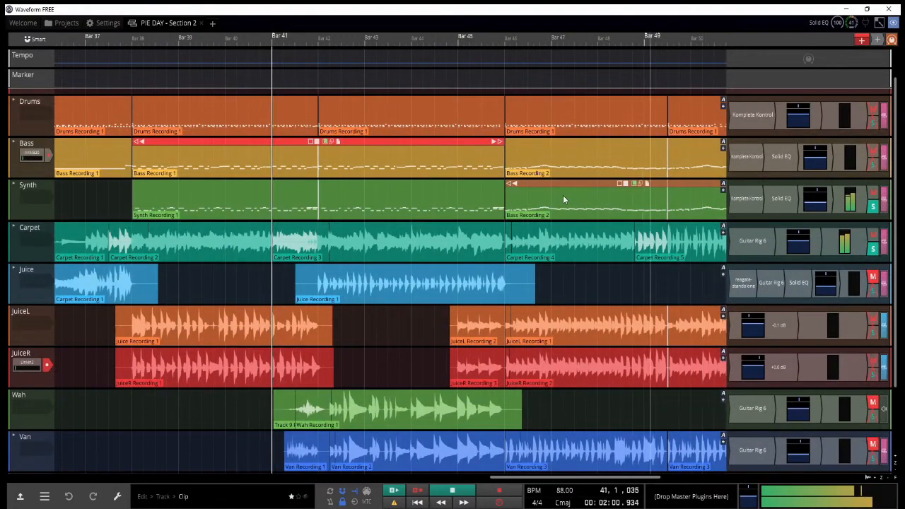
scroll(563, 199, "down", 3)
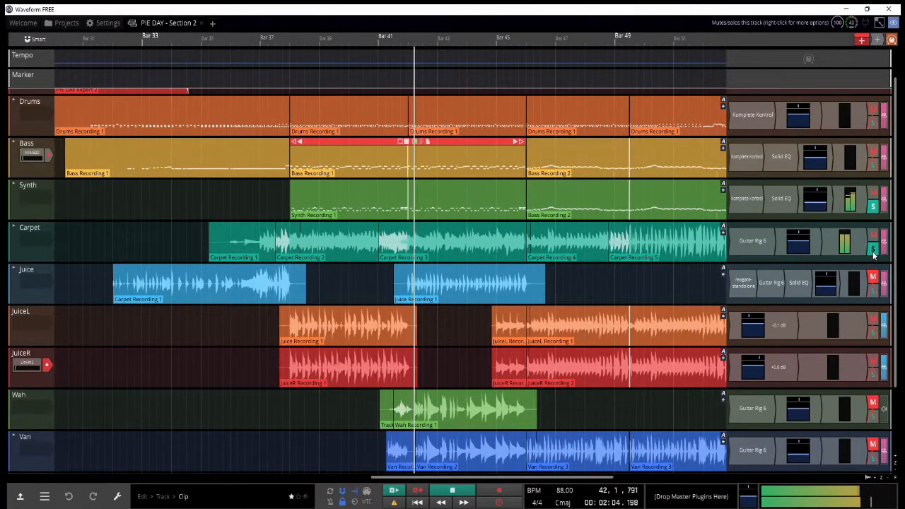
Step: Turn off solo on the JuiceL and Synth tracks
left_click(872, 333)
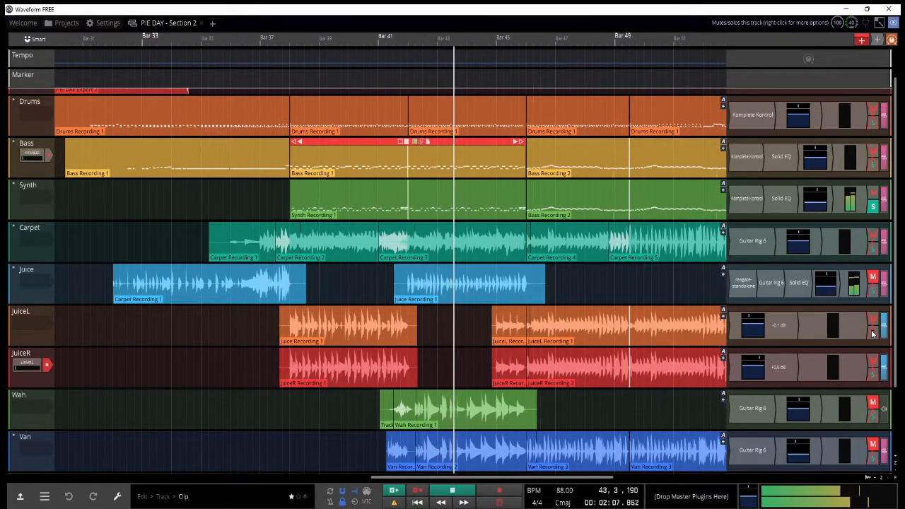
scroll(566, 219, "down", 3)
left_click(873, 205)
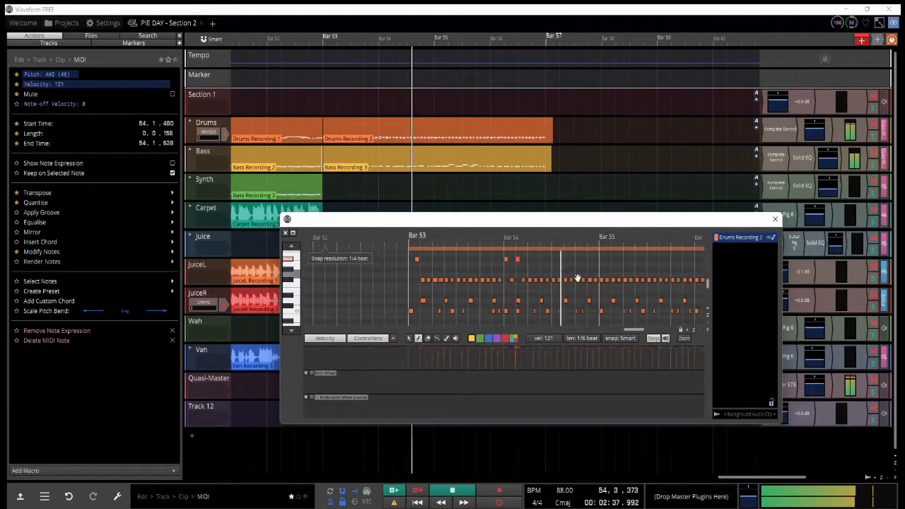
Step: Raise the Drums Recording 2 note at the start of bar 55 to A#2 and play it back
key("space")
left_click(508, 239)
left_click_drag(558, 280, 559, 259)
key("space")
key("space")
key("space")
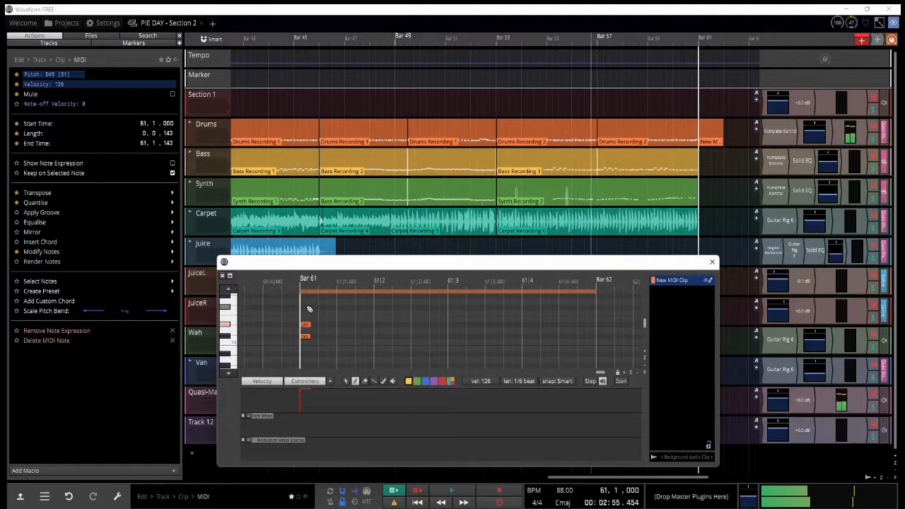
Step: Try changing notes in the Drums Recording 2 clip, audition the pattern and undo the changes
left_click_drag(308, 309, 306, 308)
key("ctrl+z")
left_click(338, 325)
scroll(337, 324, "down", 2)
Step: Edit further drum notes in the MIDI editor and audition the pattern
key("space")
key("space")
left_click(304, 278)
left_click(325, 325)
scroll(327, 325, "down", 2)
key("ctrl+z")
left_click(338, 343)
key("space")
scroll(333, 307, "up", 2)
key("space")
left_click(478, 307)
left_click(584, 325)
left_click(469, 280)
left_click(533, 270)
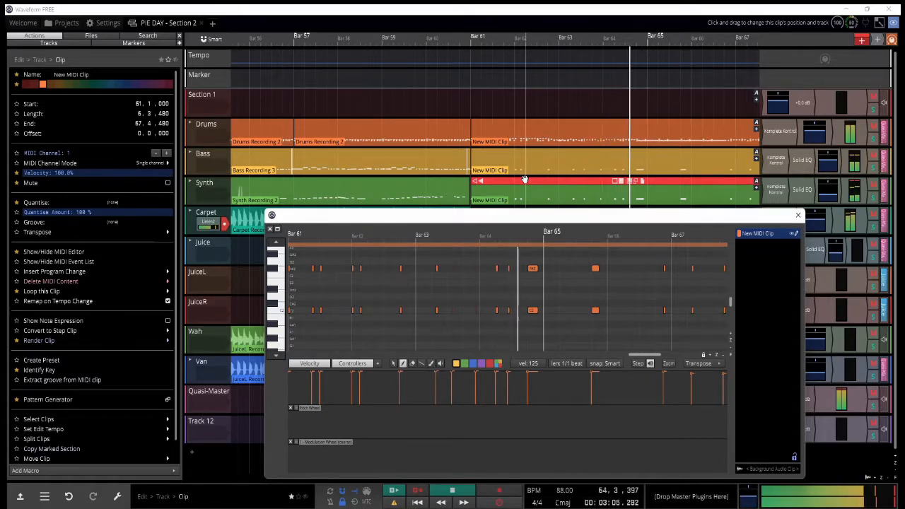
Step: Start recording a new take on the armed Van track from about bar 35
left_click(459, 101)
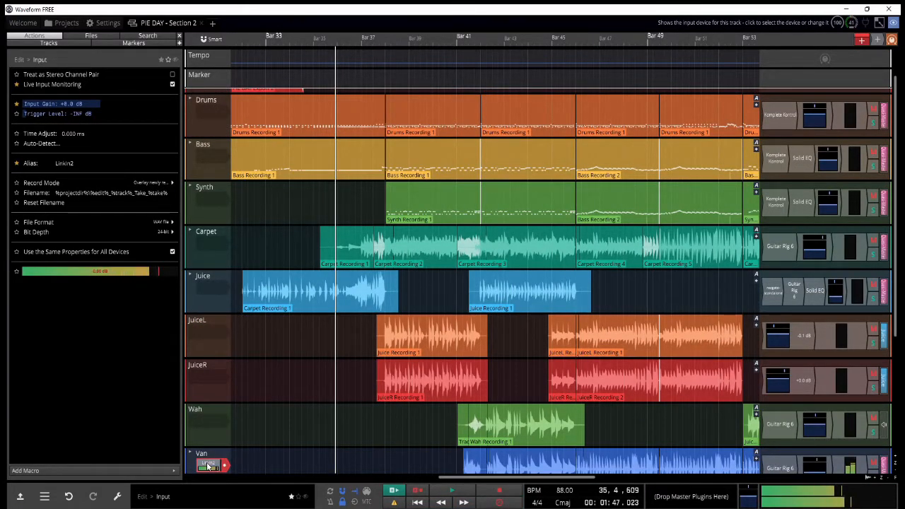
key("r")
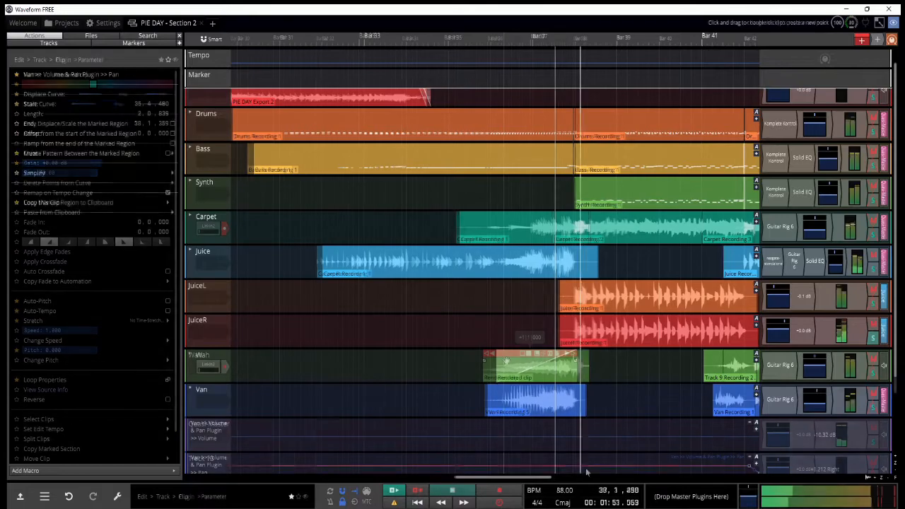
Step: Add and reshape pan automation points on the Van track between about bars 36 and 38
left_click(491, 465)
left_click_drag(546, 466, 567, 456)
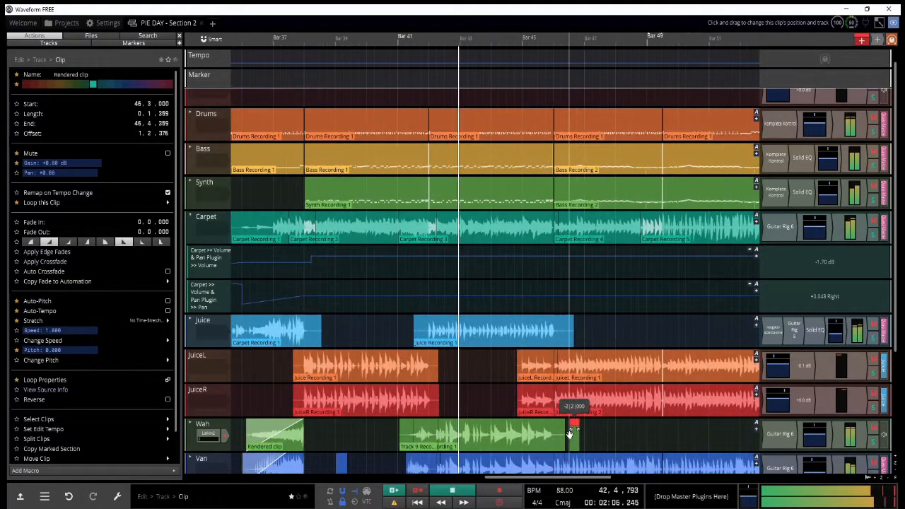
Step: Play the arrangement from about bar 45 to review the layered guitars
left_click(545, 286)
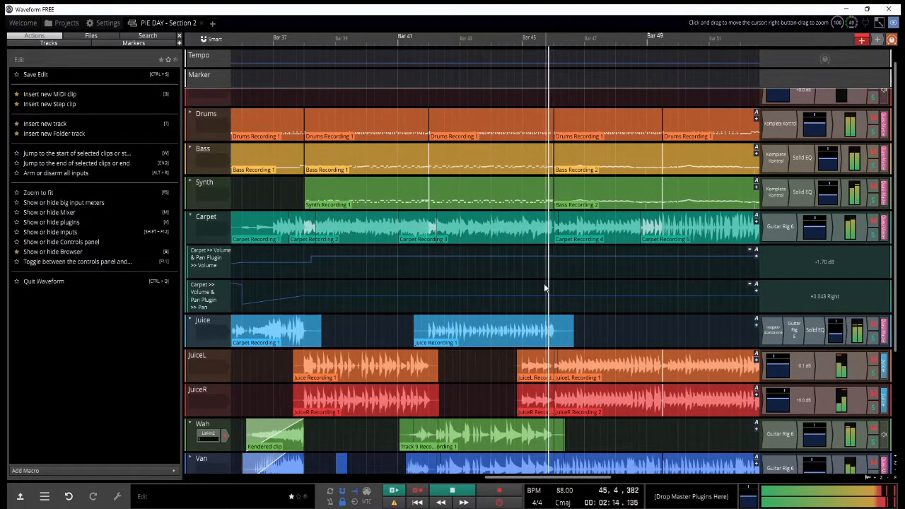
scroll(560, 421, "up", 3)
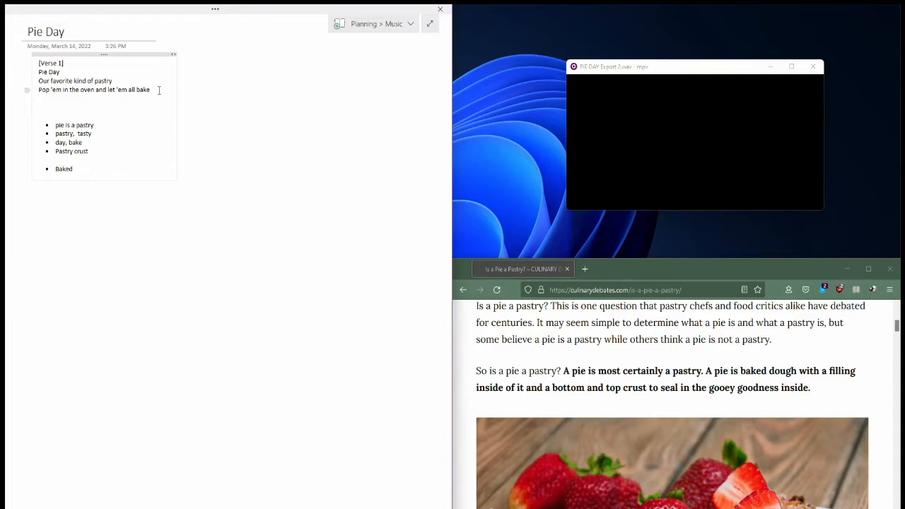
Step: Switch to the mpv player window holding PIE DAY Export 2.wav
left_click(653, 135)
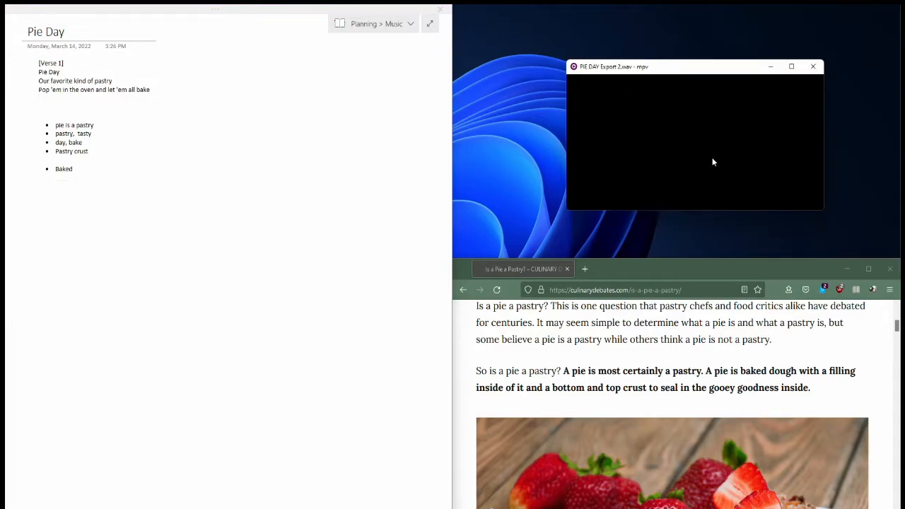
Step: Continue the verse lyrics with the lines "Pie Day", "With fillings oh, so tasty" and "Just take a bite, it takes you away"
left_click_drag(712, 162, 632, 172)
type("Pie Day")
key("Return")
type("With fillings oh, so tasty")
key("Return")
type("Just take a bite, it takes you away")
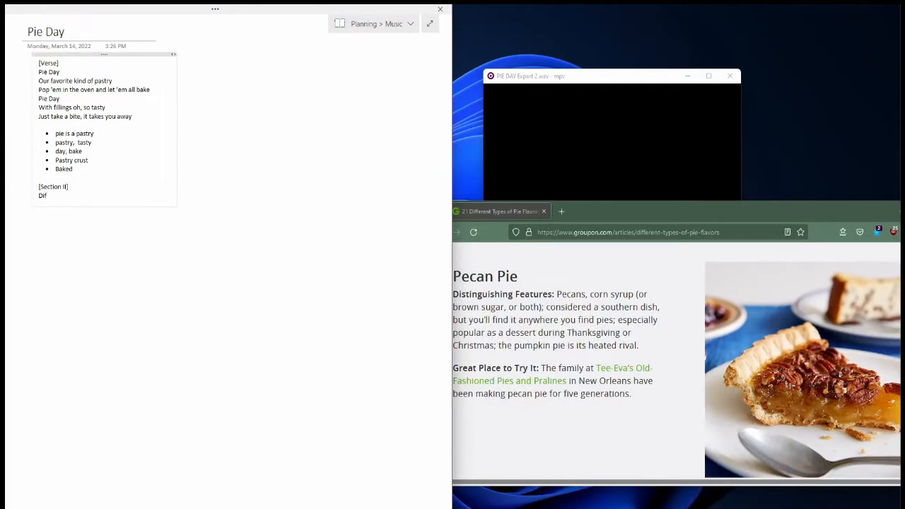
type("?")
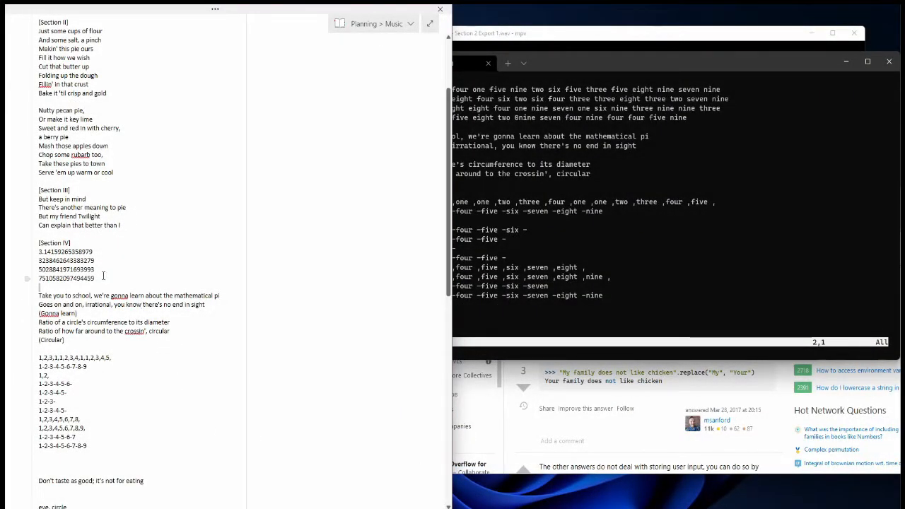
Step: Try replacing the four lines of pi digits in Section IV with the spelled-out digits from the terminal editor
left_click_drag(104, 276, 23, 246)
type("three point one four one five nine two six five three five eight nine seven nine three two three eight four six two six four three three eight three two seven nine five zero two eight eight four one nine seven one six nine three nine nine three seven five one 0five eight two 0nine seven four nine four four five nine")
left_click(593, 263)
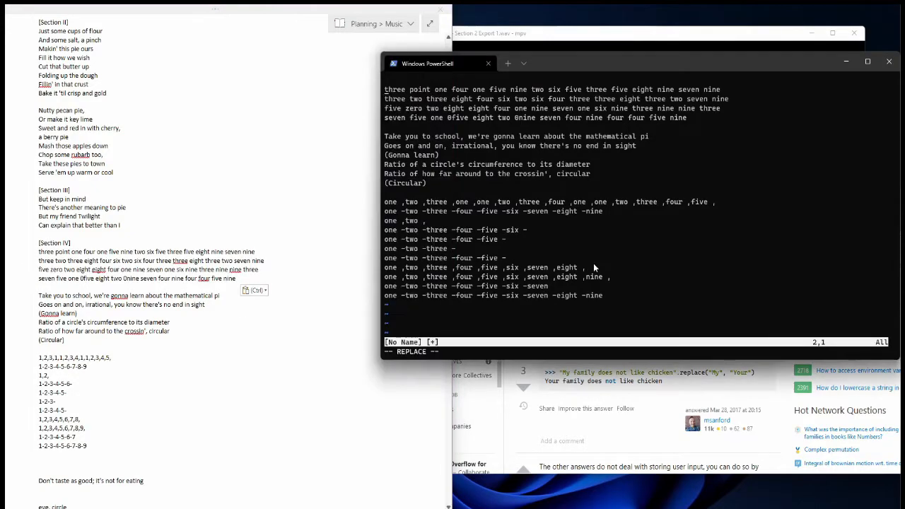
left_click(127, 276)
left_click(542, 238)
left_click(94, 270)
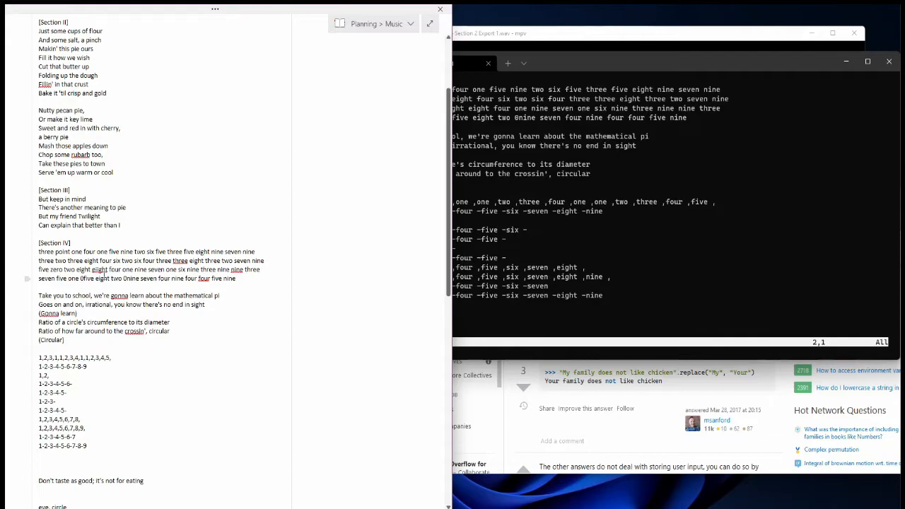
key("ctrl+z")
Step: Begin a substitution command with :%s/zero in the terminal editor holding the spelled-out pi digits
left_click(560, 248)
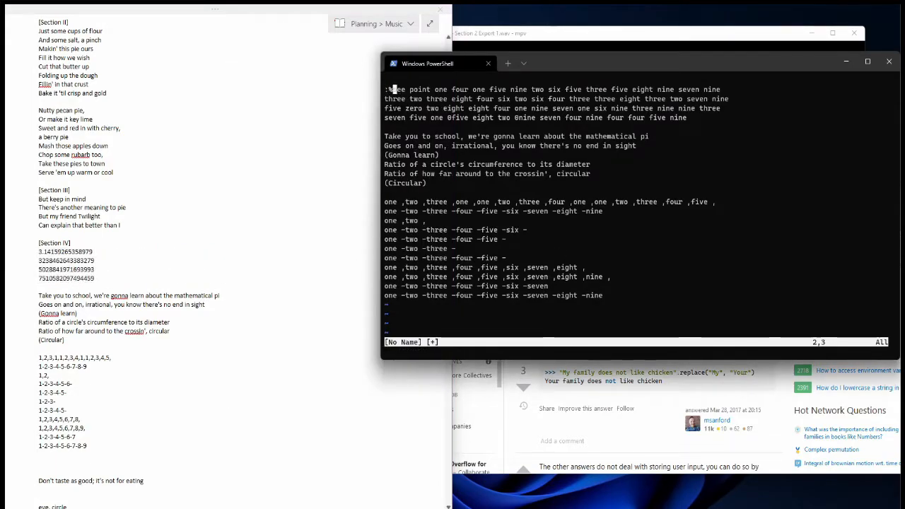
type(":%s/zero")
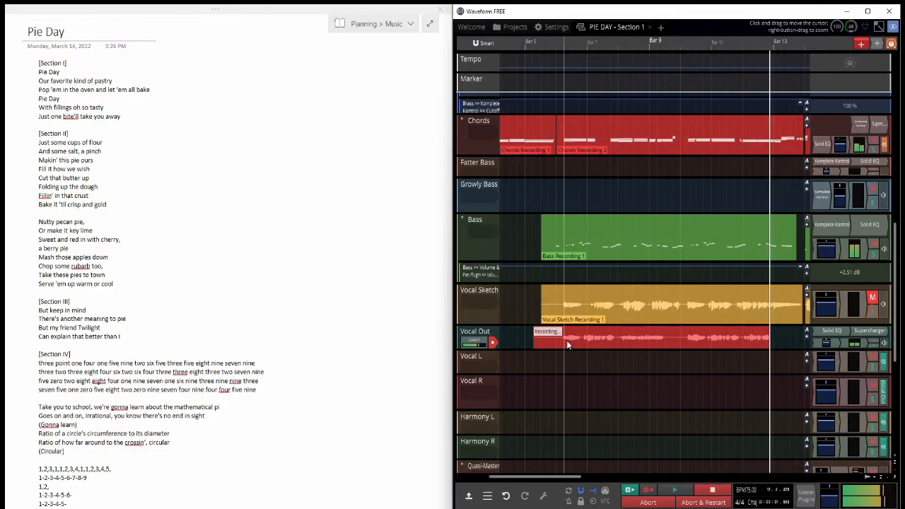
Step: Stop the running Vocal R take and record another one from between bars 11 and 12 to about bar 14
scroll(566, 340, "down", 3)
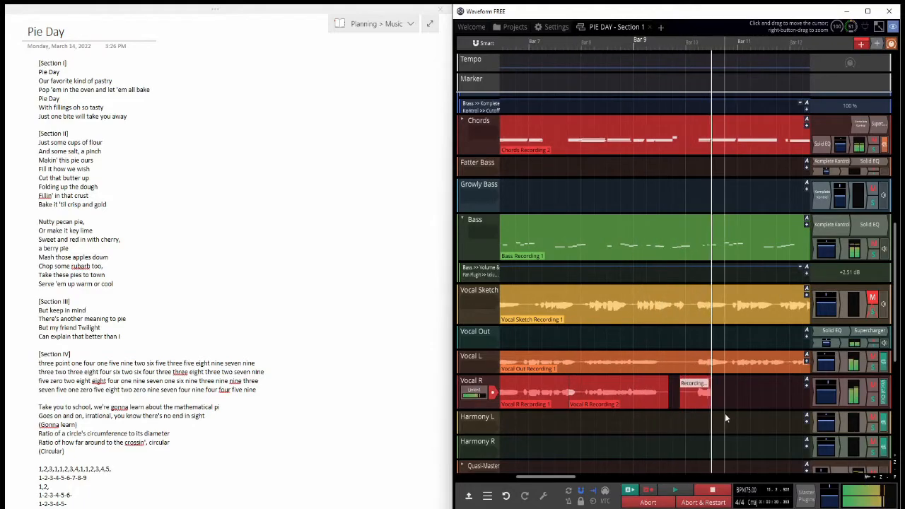
scroll(735, 415, "down", 2)
key("space")
scroll(752, 416, "up", 3)
left_click(694, 424)
key("r")
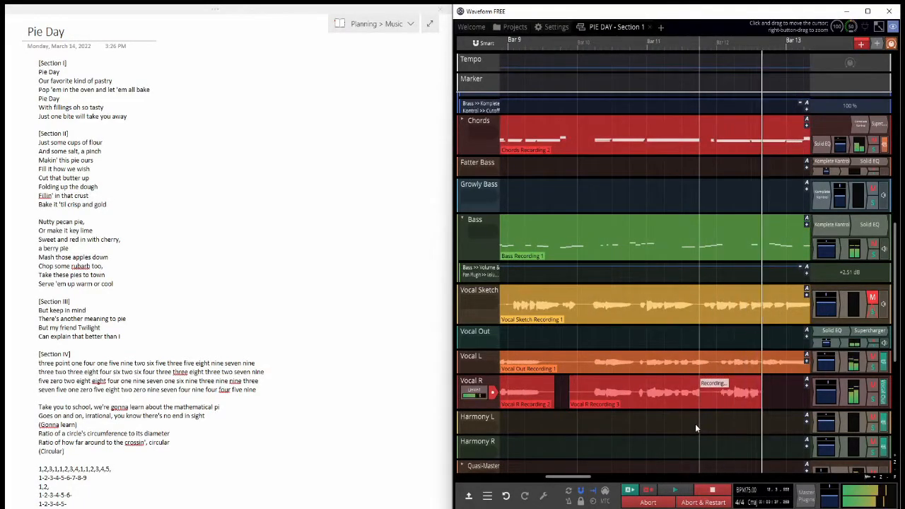
scroll(695, 423, "down", 3)
scroll(713, 425, "down", 3)
key("space")
Step: Move the audio input from Vocal R to Vocal L and record a take from about bar 13 to bar 22
scroll(665, 426, "up", 4)
left_click_drag(473, 392, 475, 367)
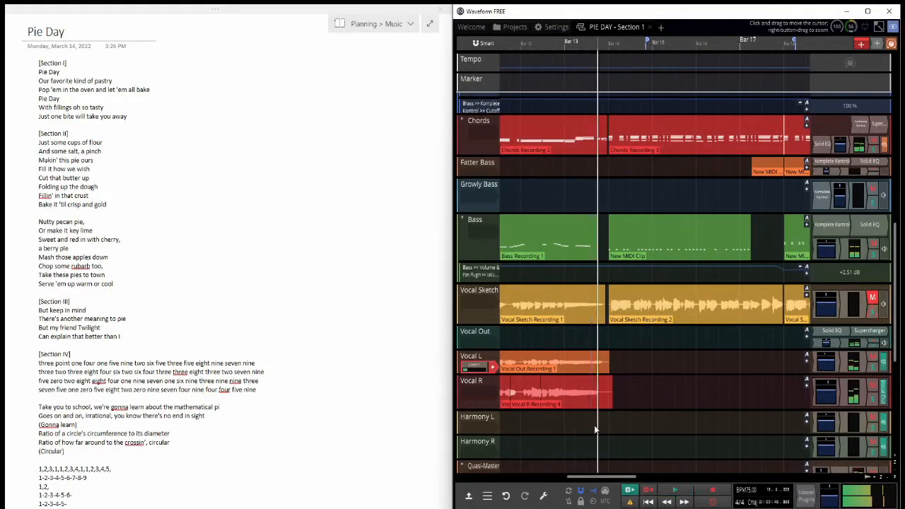
left_click(597, 425)
key("r")
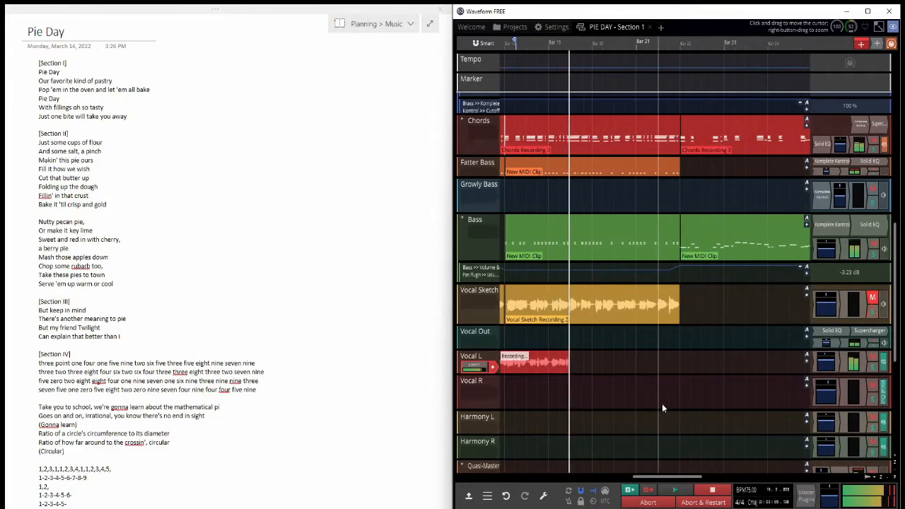
key("space")
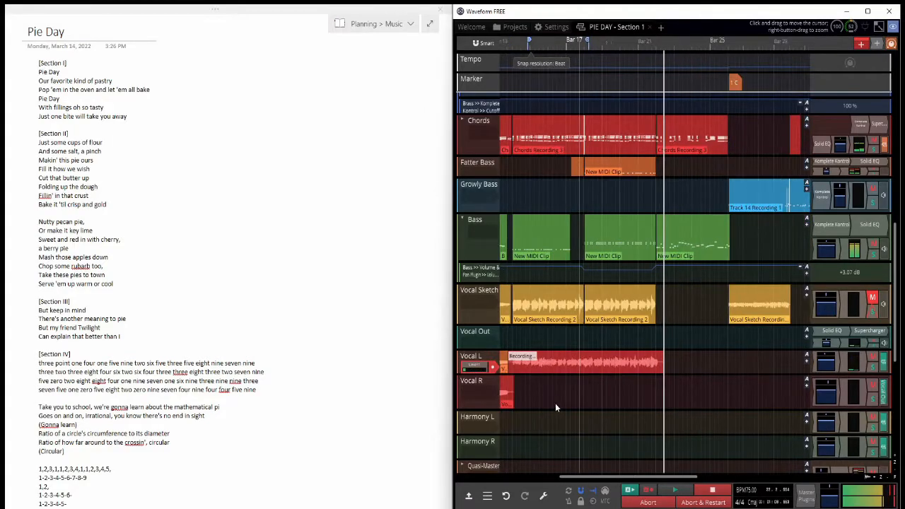
Step: Move the audio input back to Vocal R and record the matching take from about bar 13 through bar 21
left_click_drag(475, 367, 494, 396)
key("r")
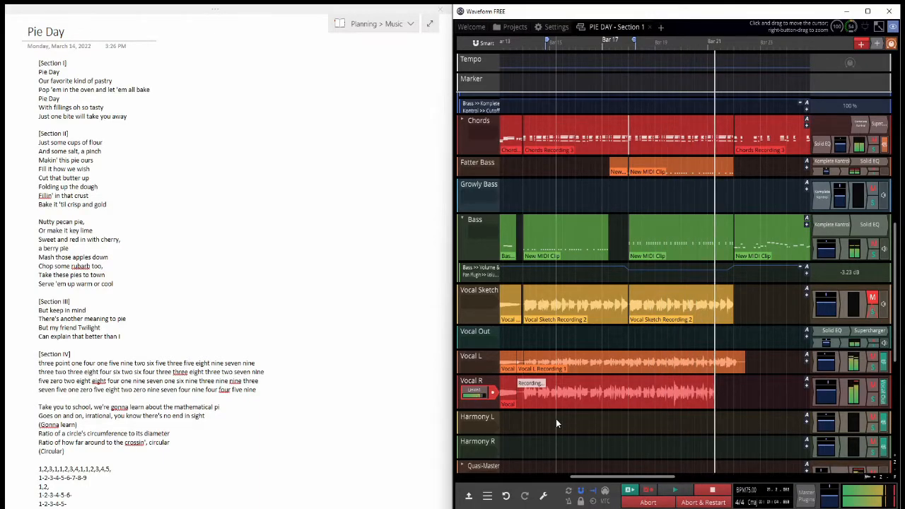
key("space")
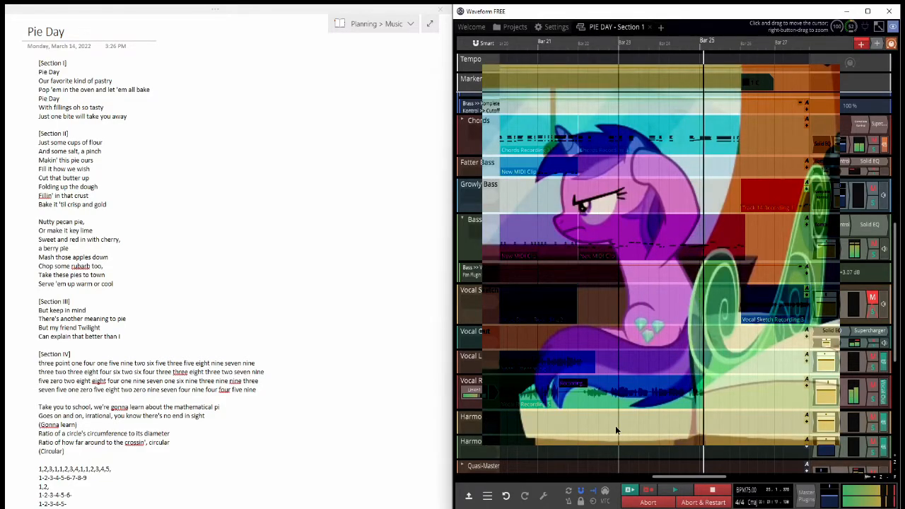
Step: Stop the Vocal R recording after bar 25 and adjust the end of its clip near bar 26
left_click(711, 492)
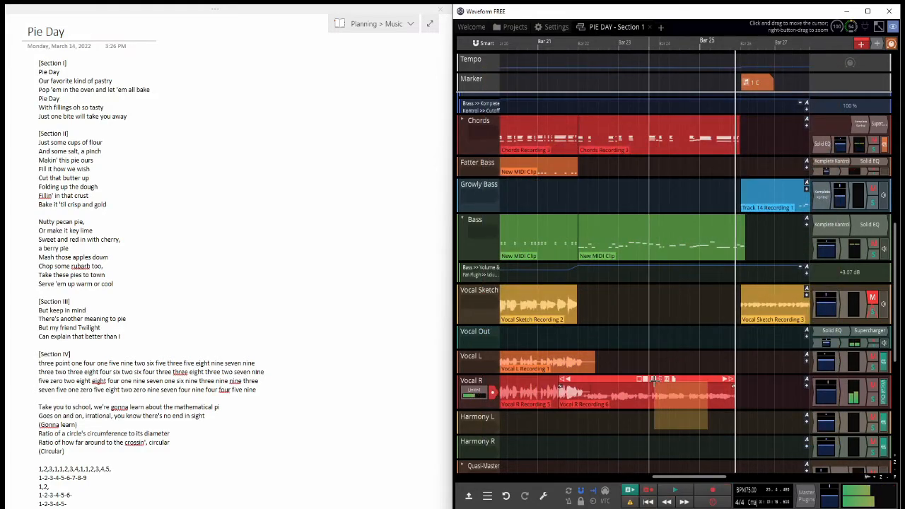
scroll(680, 451, "down", 4)
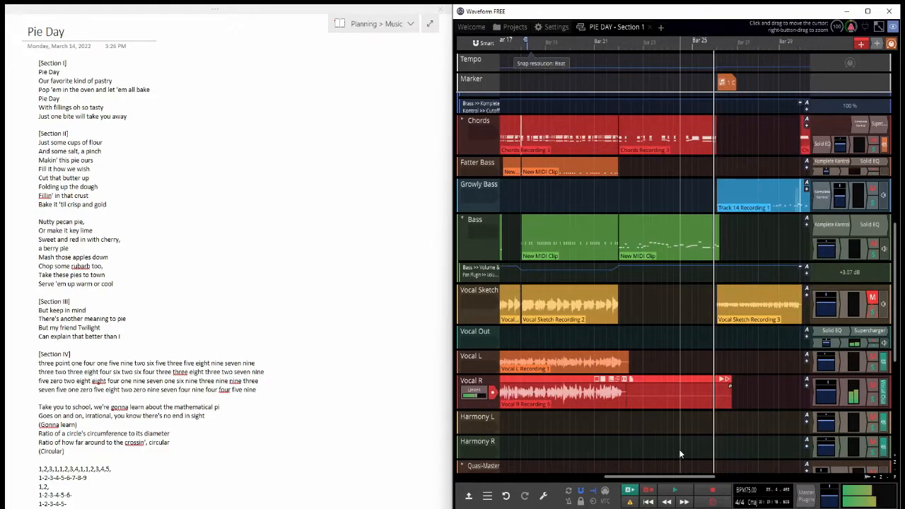
left_click_drag(663, 388, 729, 387)
scroll(653, 432, "up", 4)
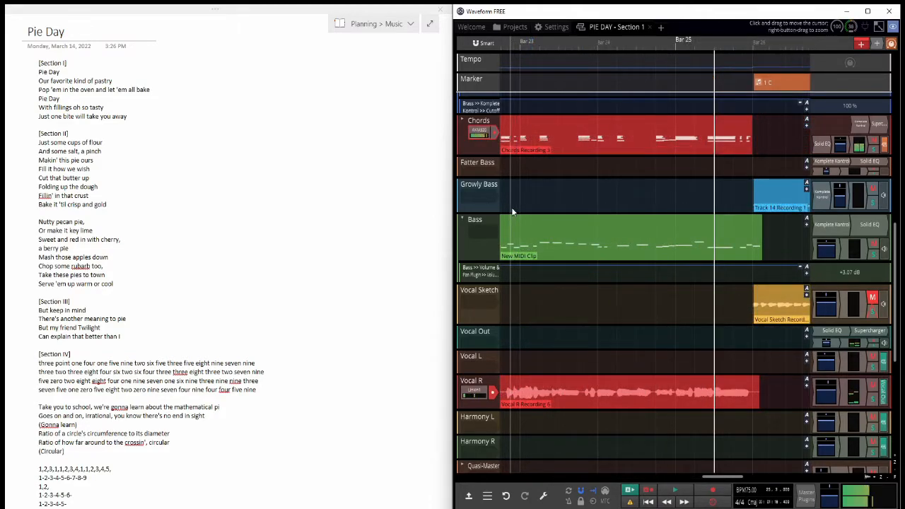
Step: Play the newest Vocal R take between about bars 23 and 25 to review its ending
scroll(579, 297, "down", 3)
scroll(580, 283, "up", 3)
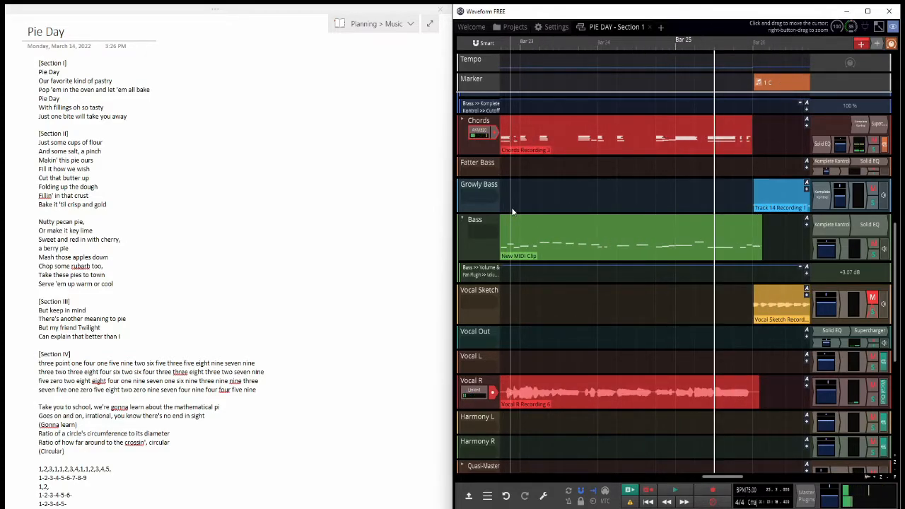
left_click(568, 336)
key("space")
scroll(582, 379, "down", 3)
scroll(670, 390, "up", 2)
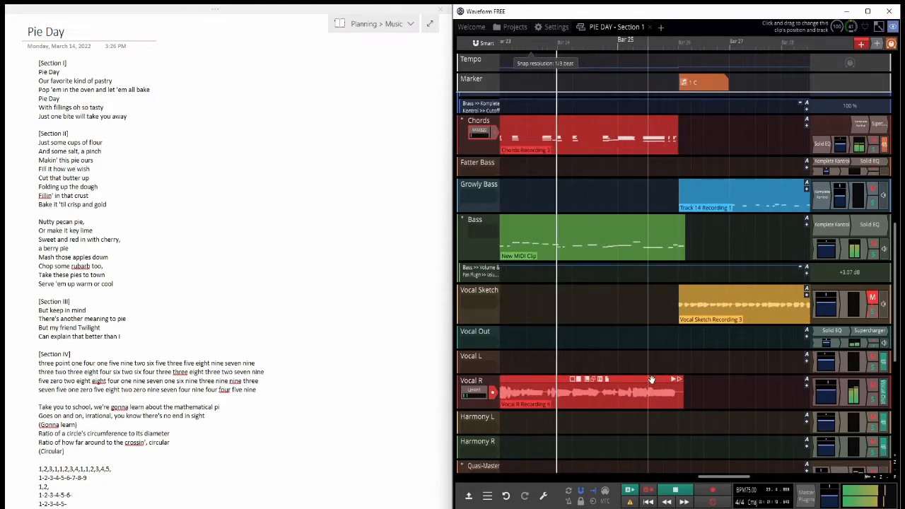
key("space")
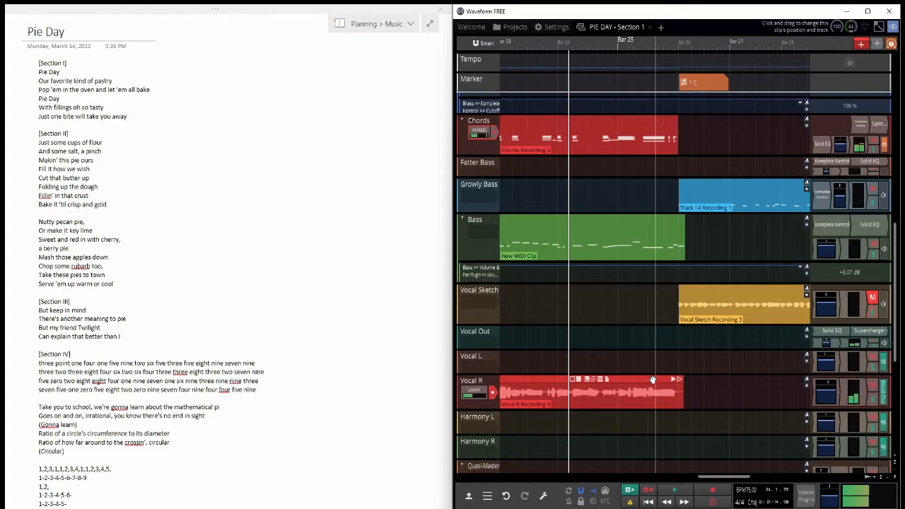
key("space")
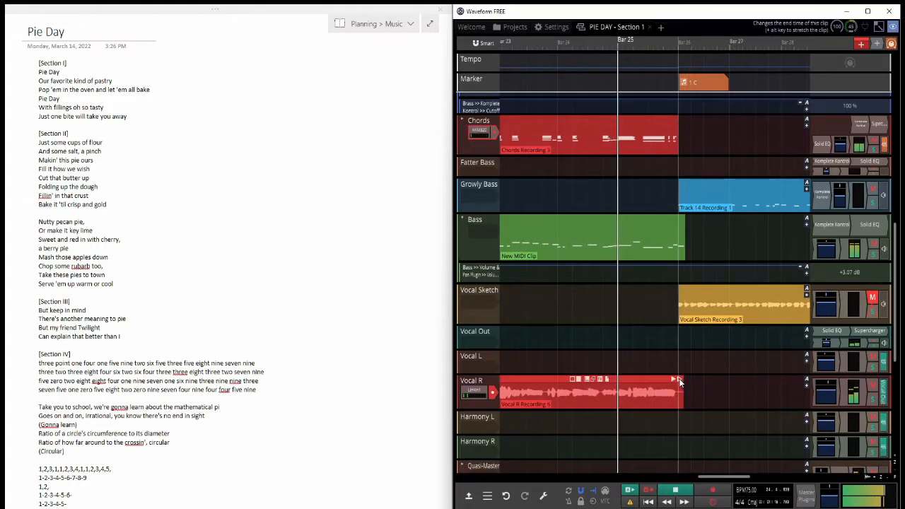
Step: Trim the end of the Vocal R clip back to bar 25 and record a new take from about bar 24
left_click_drag(678, 382, 619, 385)
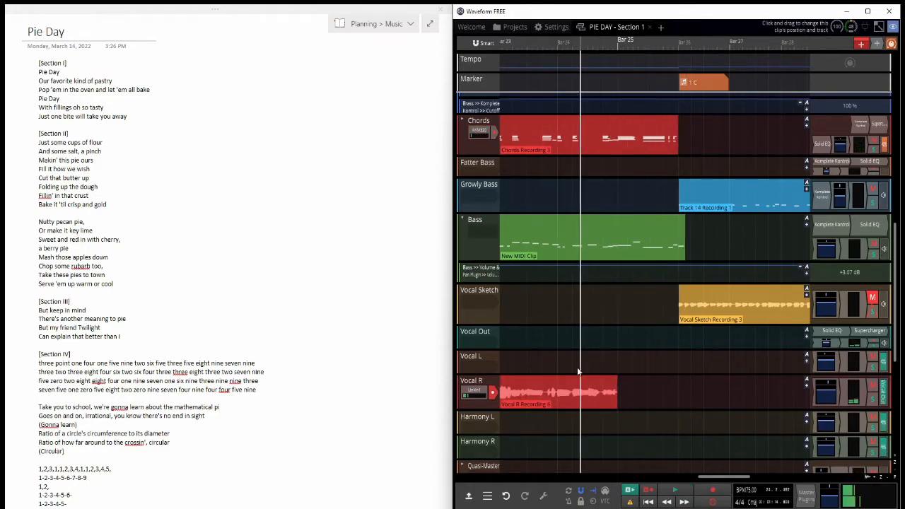
key("r")
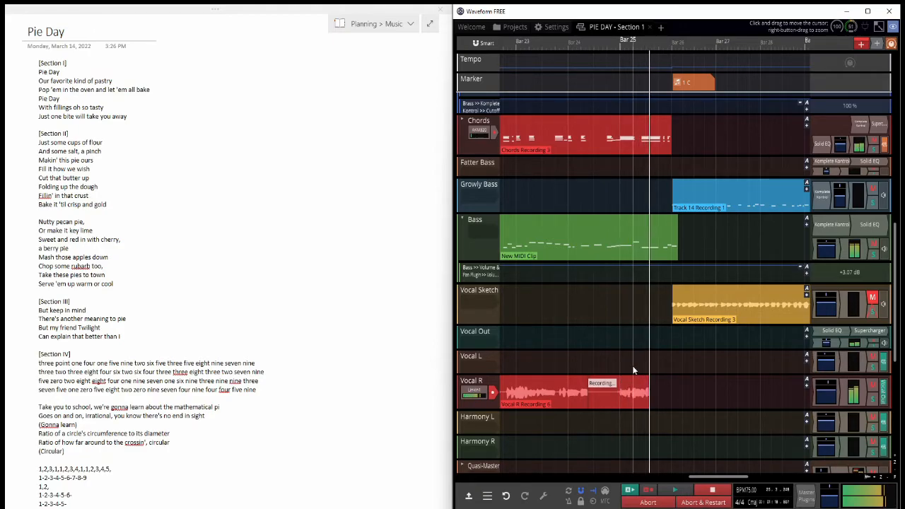
scroll(633, 370, "down", 1)
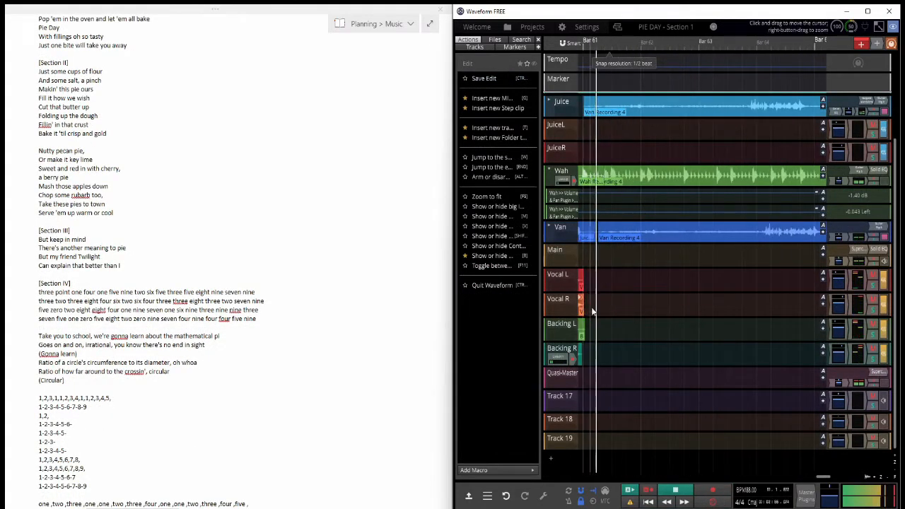
Step: Move the audio input from Backing R to Backing L and record a backing take starting just before bar 61
left_click_drag(589, 311, 584, 331)
mouse_move(559, 358)
left_mouse_down()
mouse_move(561, 288)
mouse_move(559, 335)
left_mouse_up()
left_click(572, 285)
scroll(583, 321, "up", 3)
left_click(571, 335)
key("space")
left_click(588, 373)
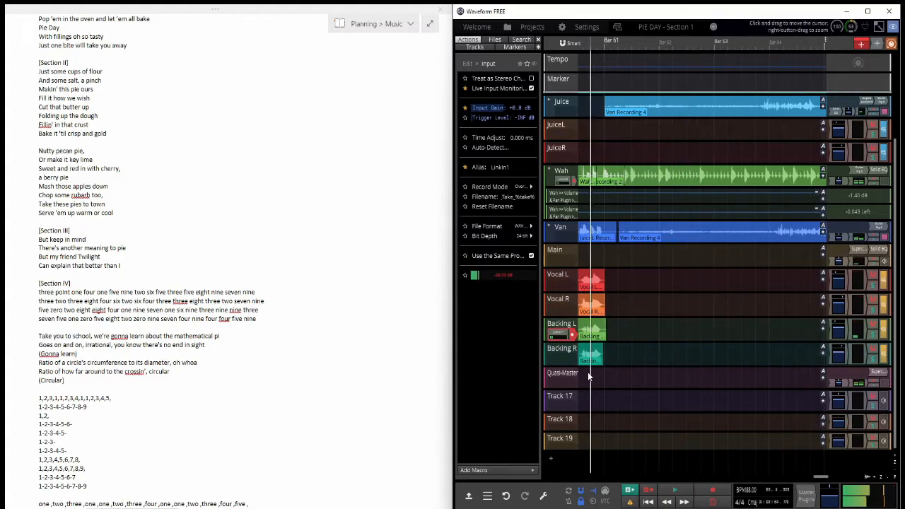
key("r")
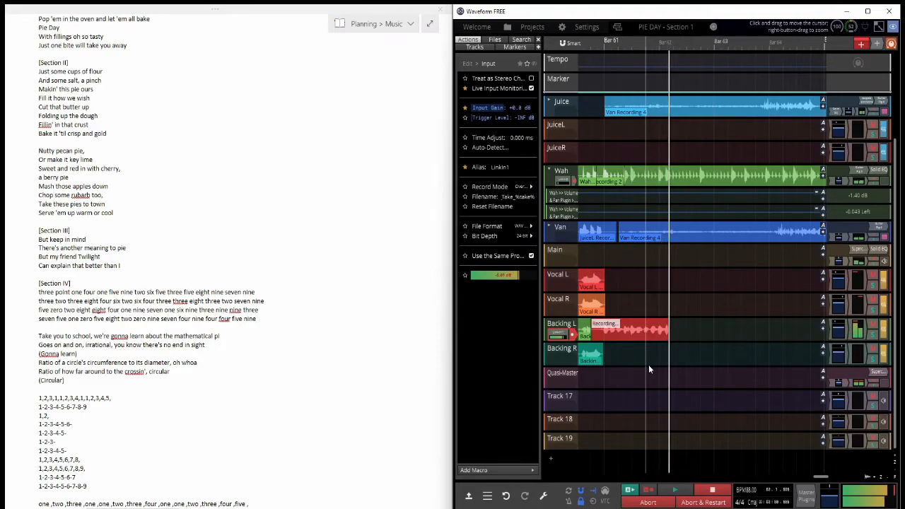
key("space")
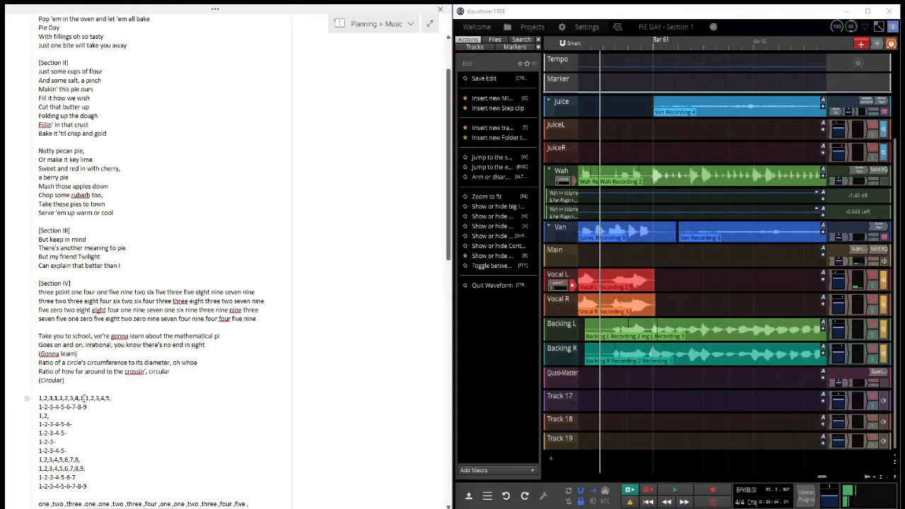
left_click(86, 485)
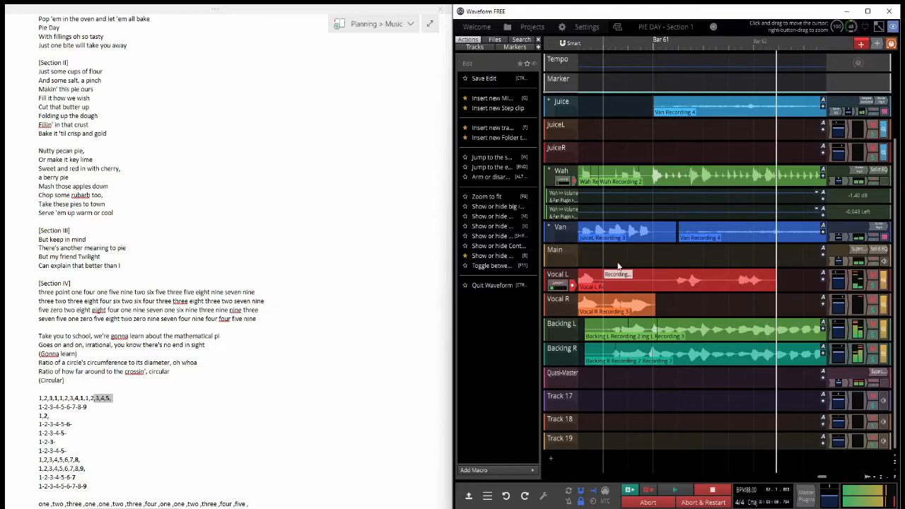
scroll(641, 277, "down", 2)
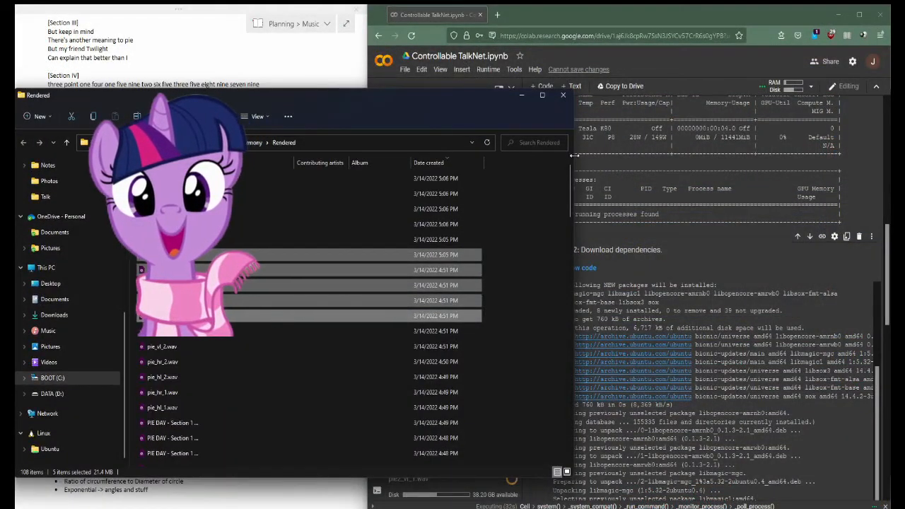
Step: Narrow the Rendered folder window beside the Controllable TalkNet notebook and play the audio generated from pie_vl_1.wav
left_click_drag(572, 157, 374, 157)
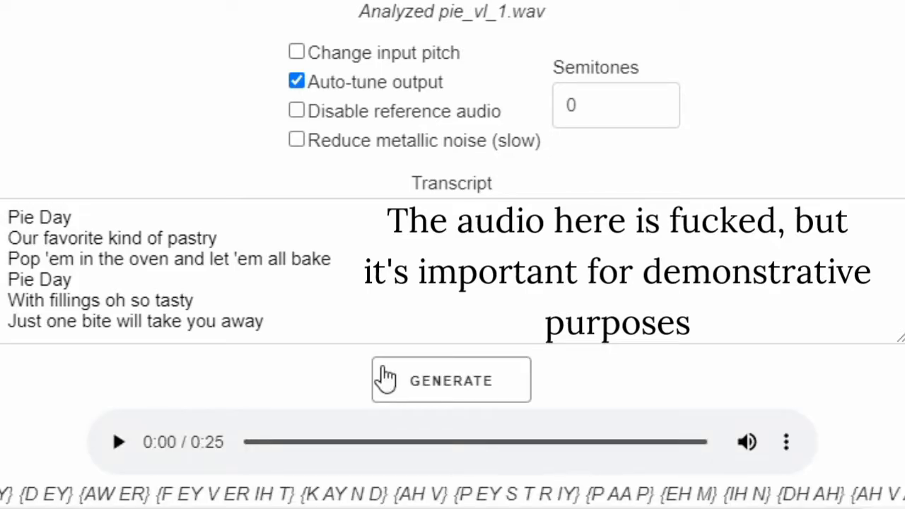
left_click(117, 443)
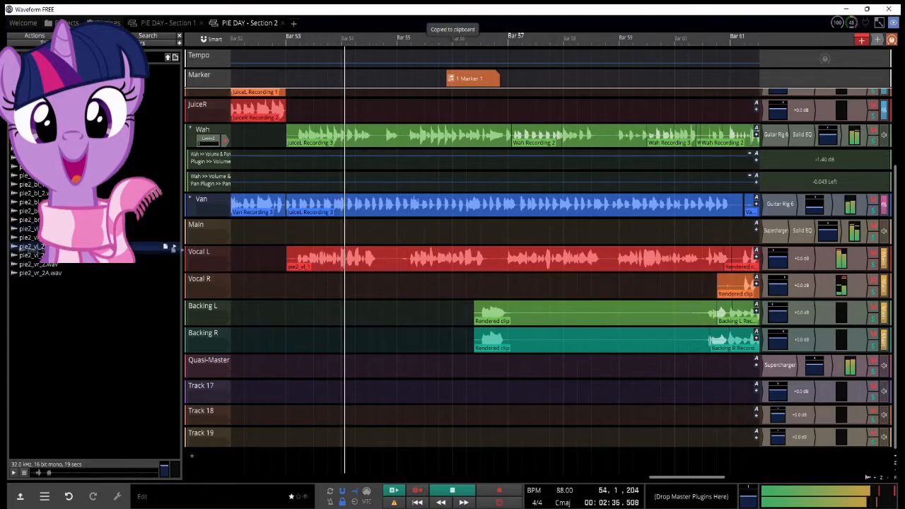
Step: Place the generated pie2_vr_2.wav on the Vocal R track of Section 2 in Waveform at about bar 53
left_click_drag(86, 249, 284, 287)
scroll(291, 283, "up", 1)
scroll(301, 285, "down", 3)
scroll(306, 284, "down", 2)
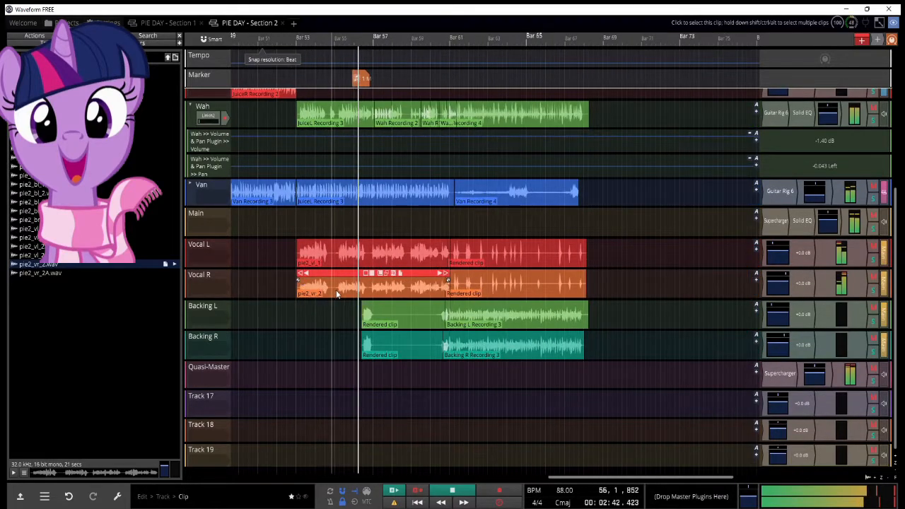
Step: Delete the rendered clip on the Backing L track that spans about bars 56 to 61
scroll(346, 290, "down", 1)
scroll(359, 289, "up", 6)
scroll(433, 303, "up", 2)
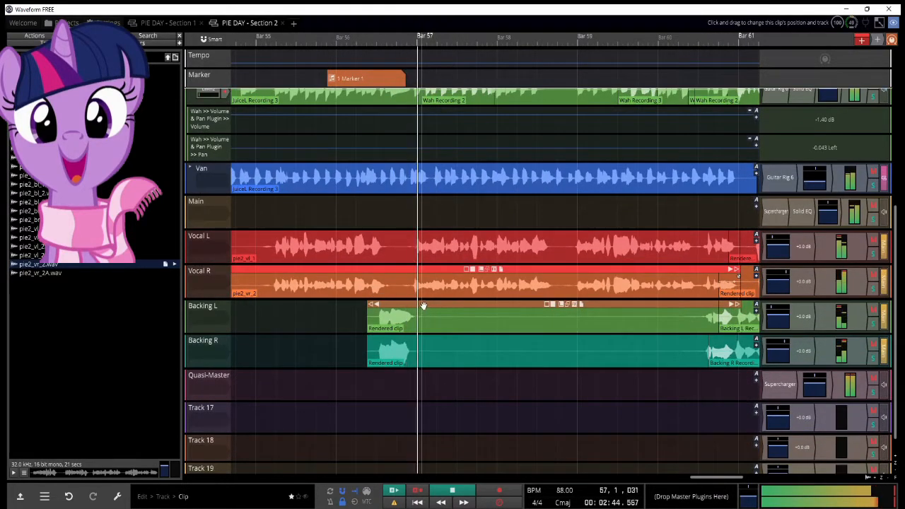
left_click(436, 303)
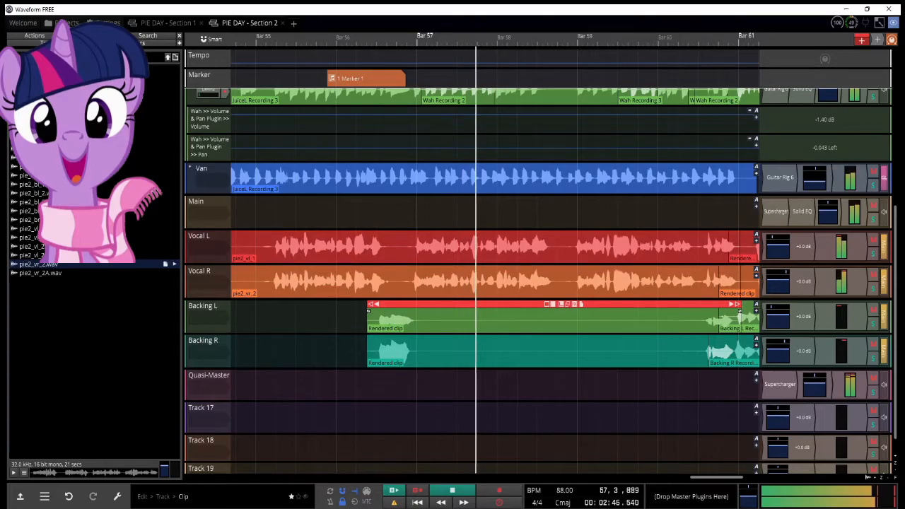
key("Delete")
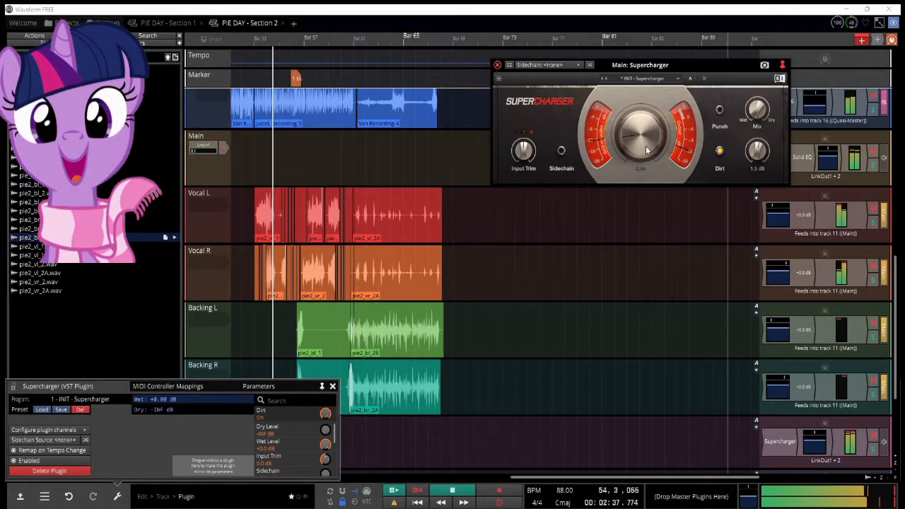
scroll(257, 221, "up", 5)
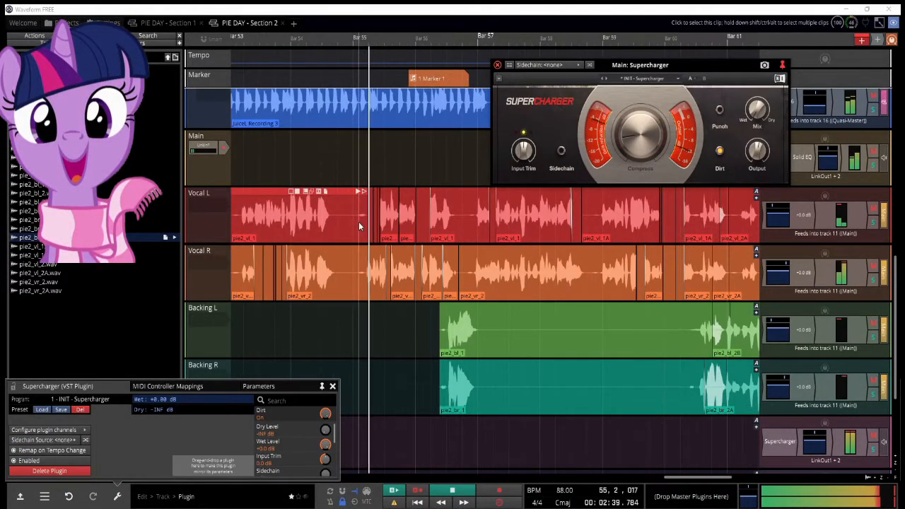
Step: Close the Supercharger window and set the Main track's Replika delay to Straight timing at 1/16 with an adjusted mix
left_click(497, 65)
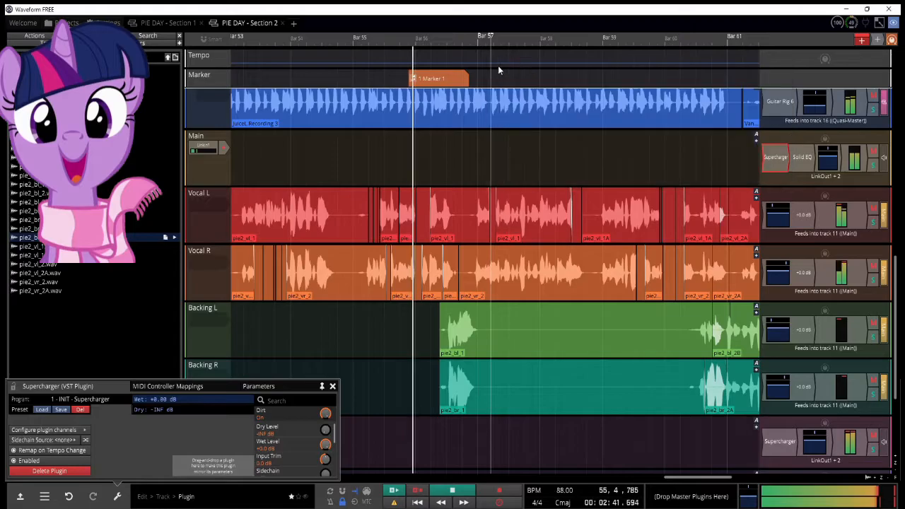
left_click(772, 158)
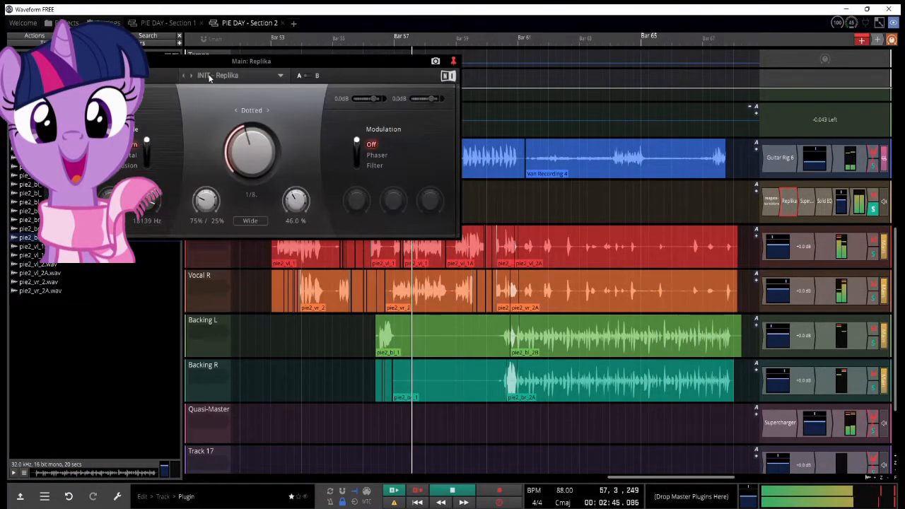
left_click(209, 77)
left_click(220, 76)
left_click(236, 111)
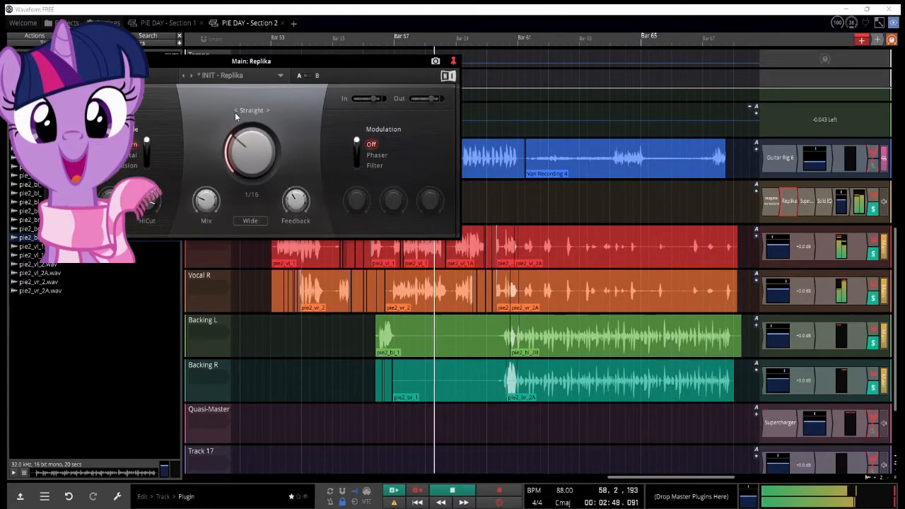
left_click_drag(247, 147, 247, 133)
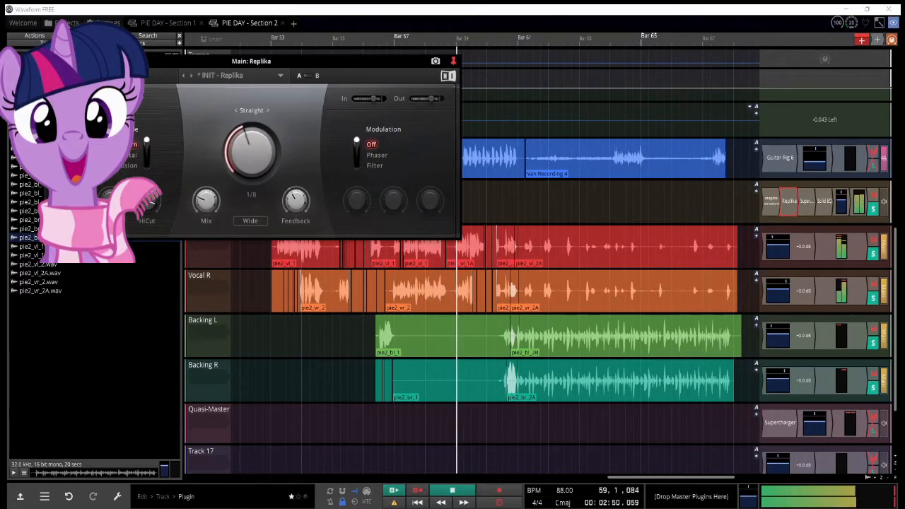
left_click_drag(212, 198, 212, 208)
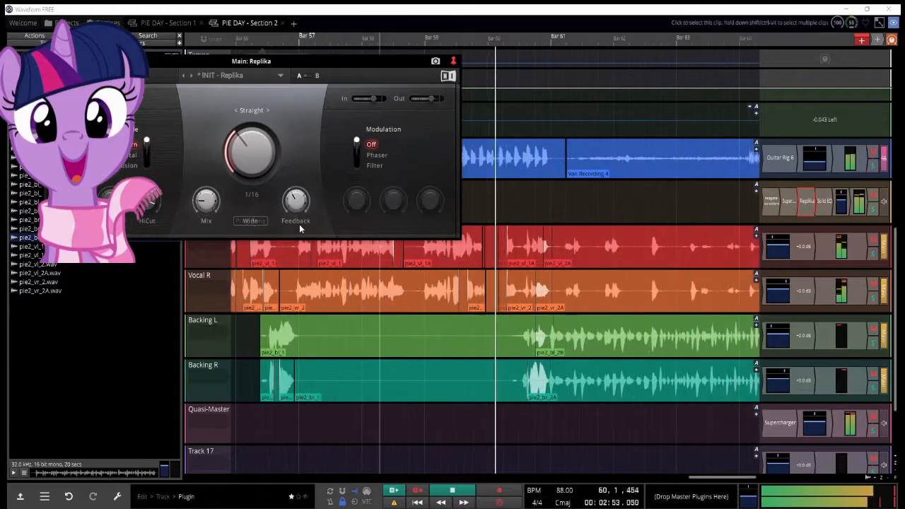
left_click(51, 61)
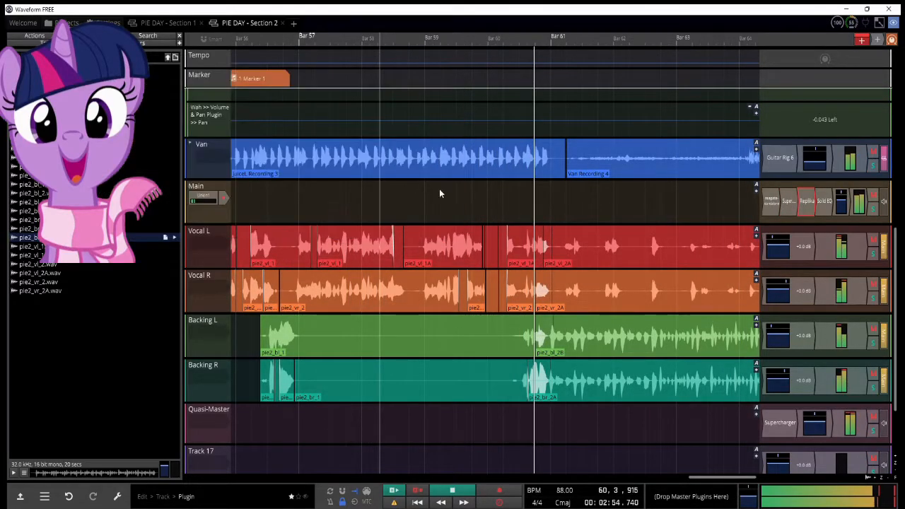
Step: Play back the vocal tracks and the short Twilight clips on Track 14 around bar 61
scroll(453, 201, "down", 5)
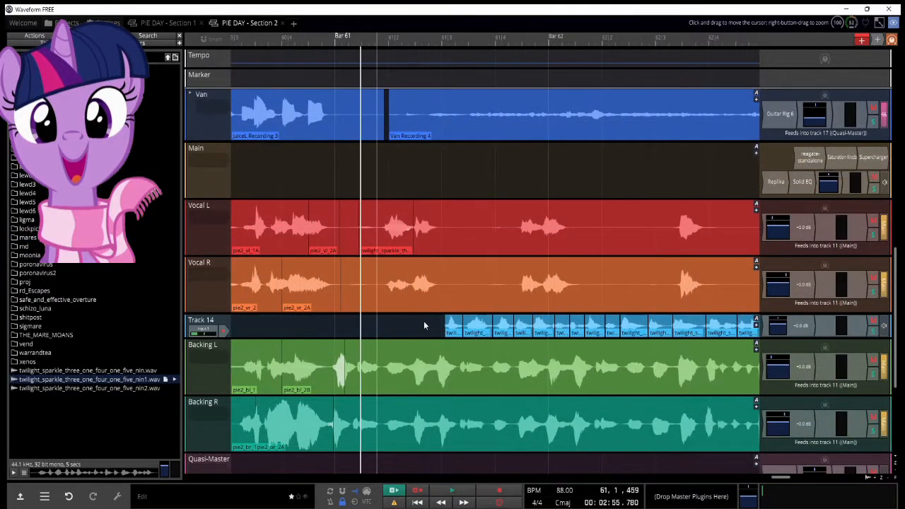
key("space")
key("space")
key("space")
key("space")
left_click(380, 324)
key("space")
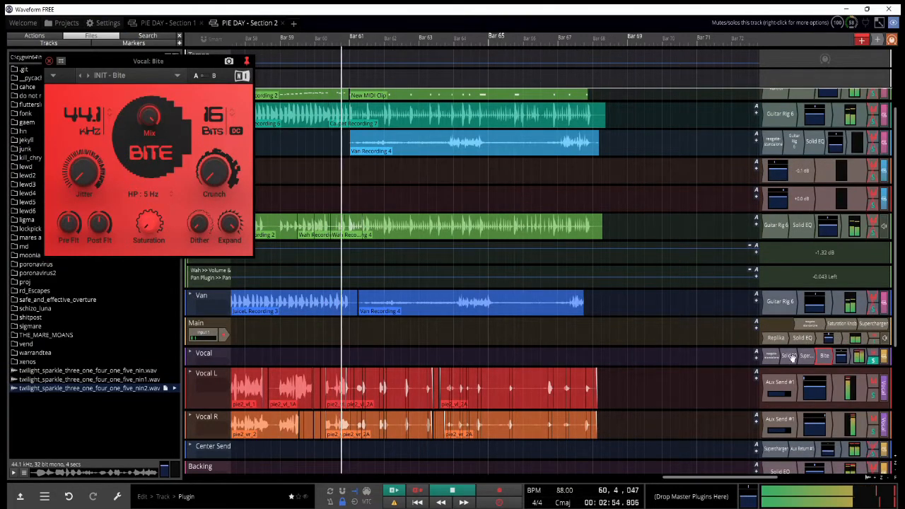
Step: Lower the sample rate in the Vocal track's Bite plugin and open that track's reagate-standalone plugin
left_click_drag(90, 118, 93, 210)
left_click_drag(90, 120, 90, 140)
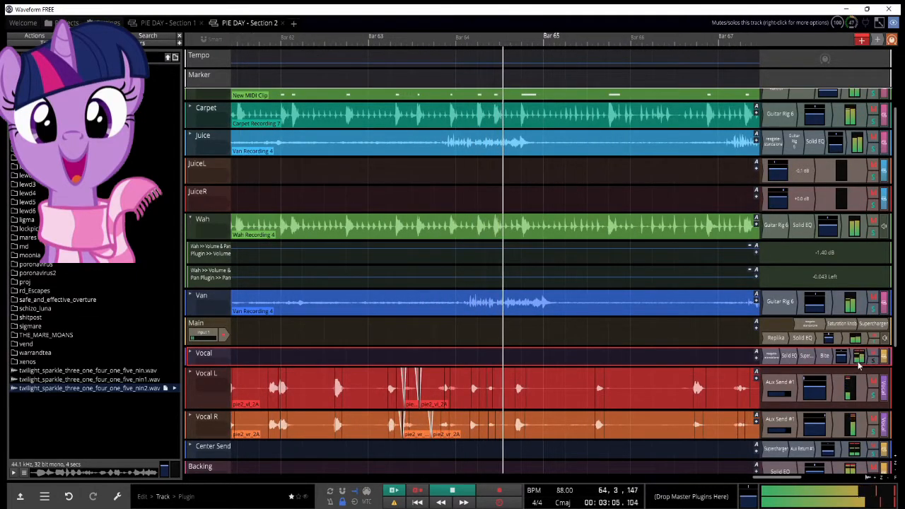
double_click(770, 357)
left_click(482, 362)
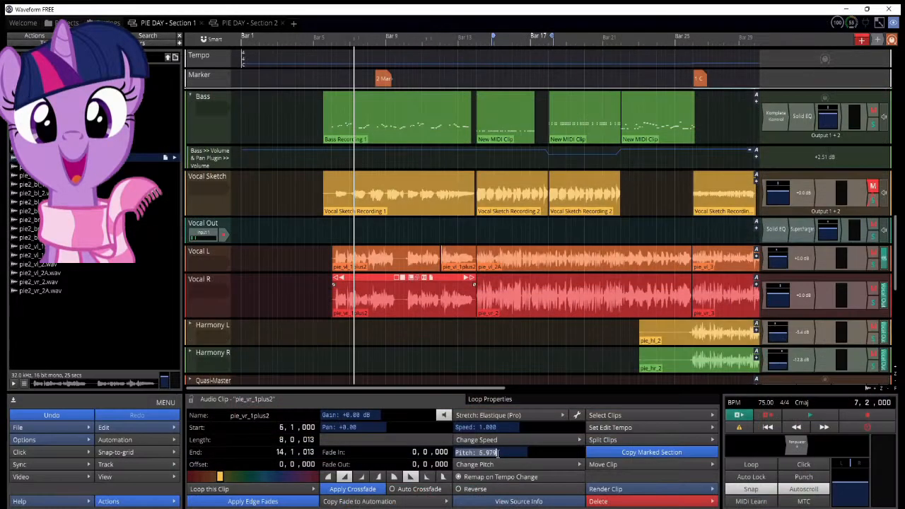
Step: Set the pitch of the pie_vr_1plus2 clip on Vocal R in Section 1 to -2.000 and enable Preserve Formants
key("Return")
key("space")
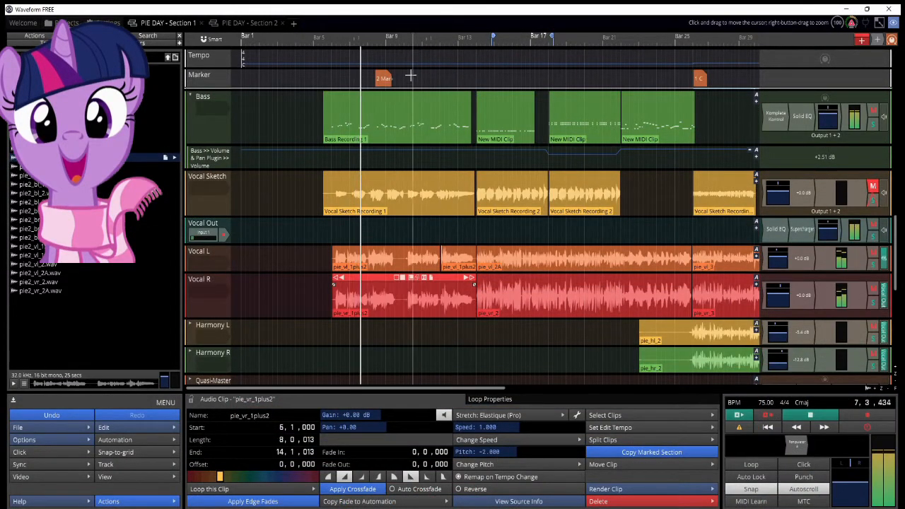
left_click(411, 76)
left_click(396, 293)
left_click(577, 415)
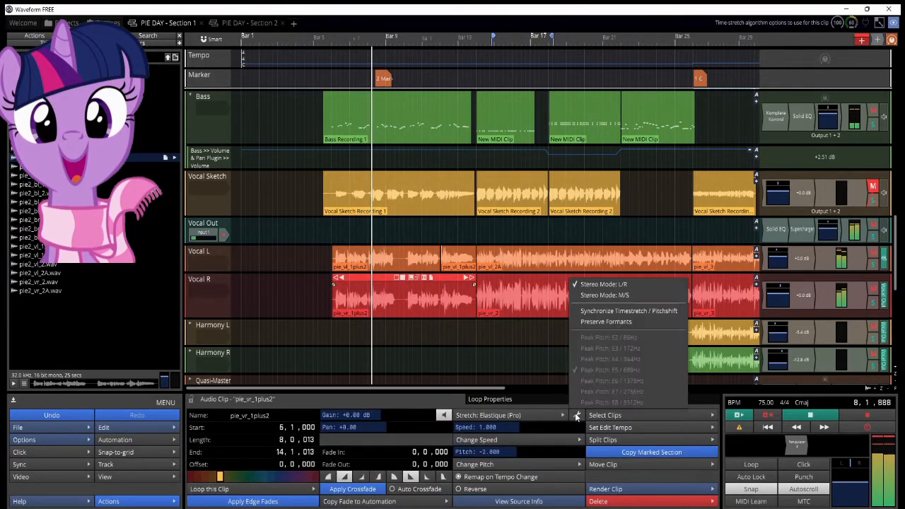
left_click(610, 321)
Step: Show the volume and pan settings of the Vocal R track in Section 1
scroll(337, 309, "up", 3)
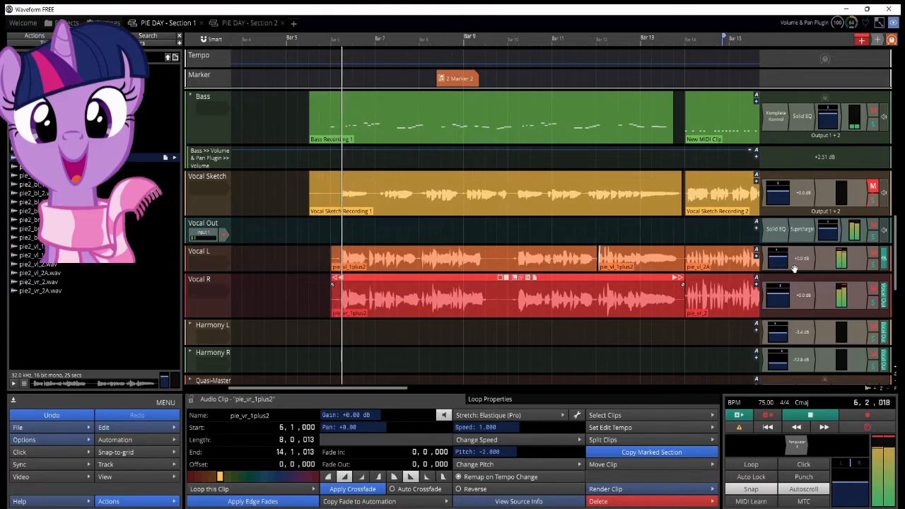
left_click(787, 286)
scroll(537, 251, "down", 3)
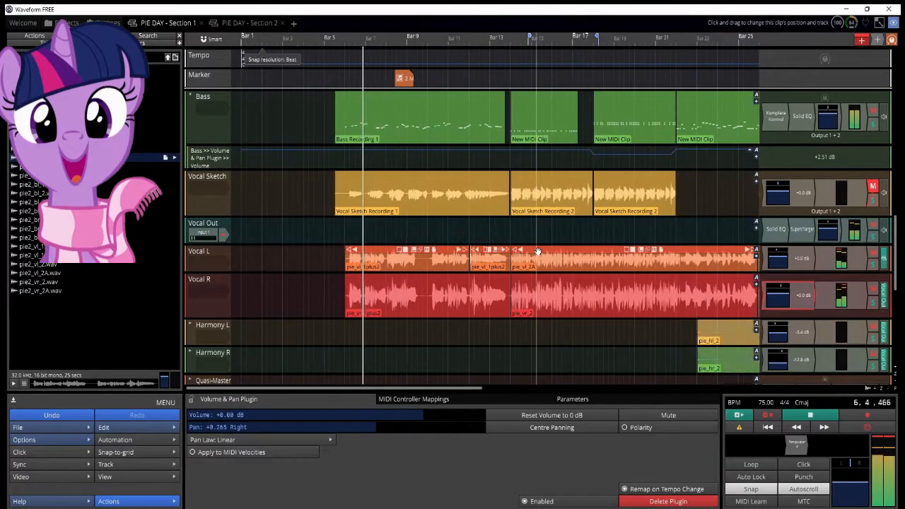
Step: Raise the threshold of the 7844-24000 Hz band in the Vocal Out track's reaxcomp-standalone compressor
scroll(439, 248, "up", 1)
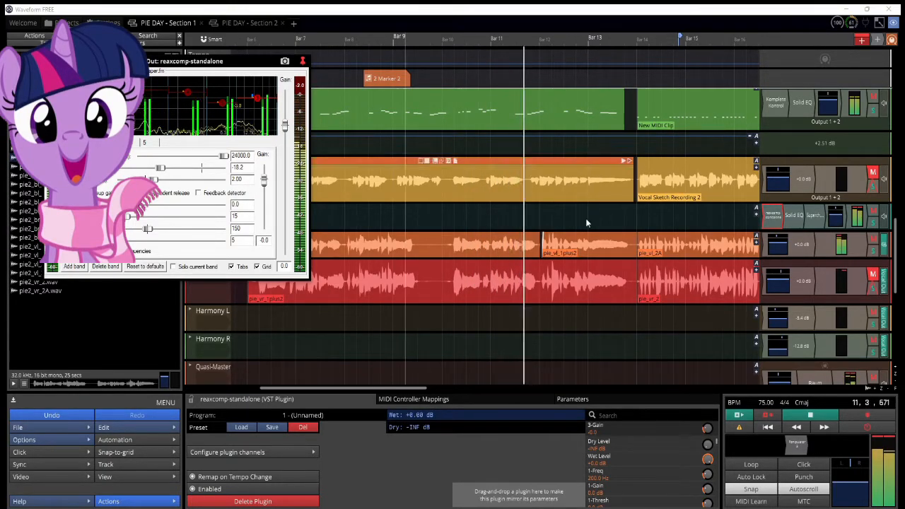
left_click_drag(257, 99, 257, 96)
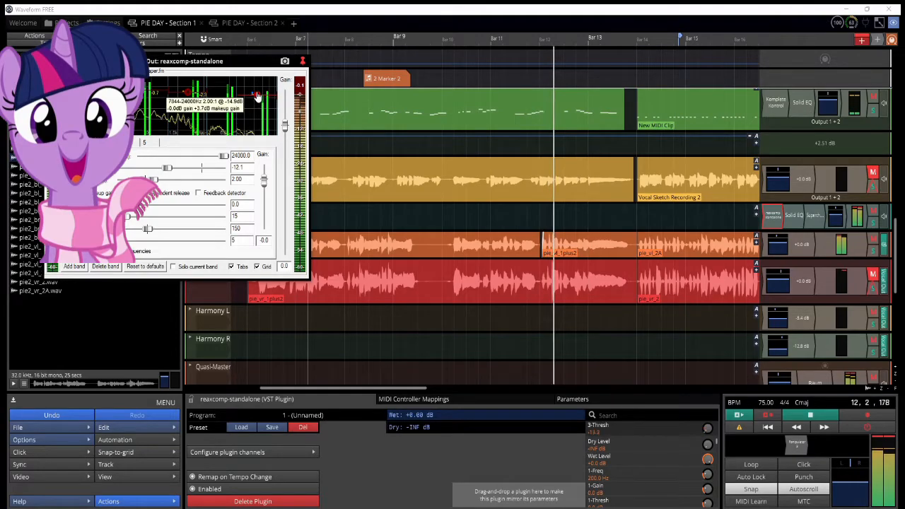